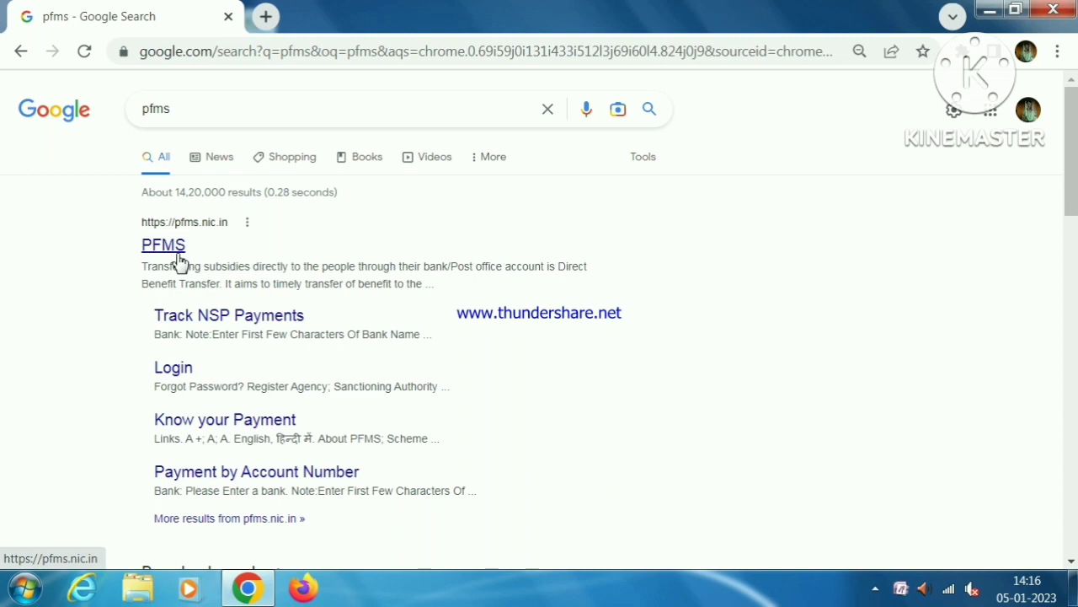
Open the PFMS website from the search results and go to its login page
left_click(179, 262)
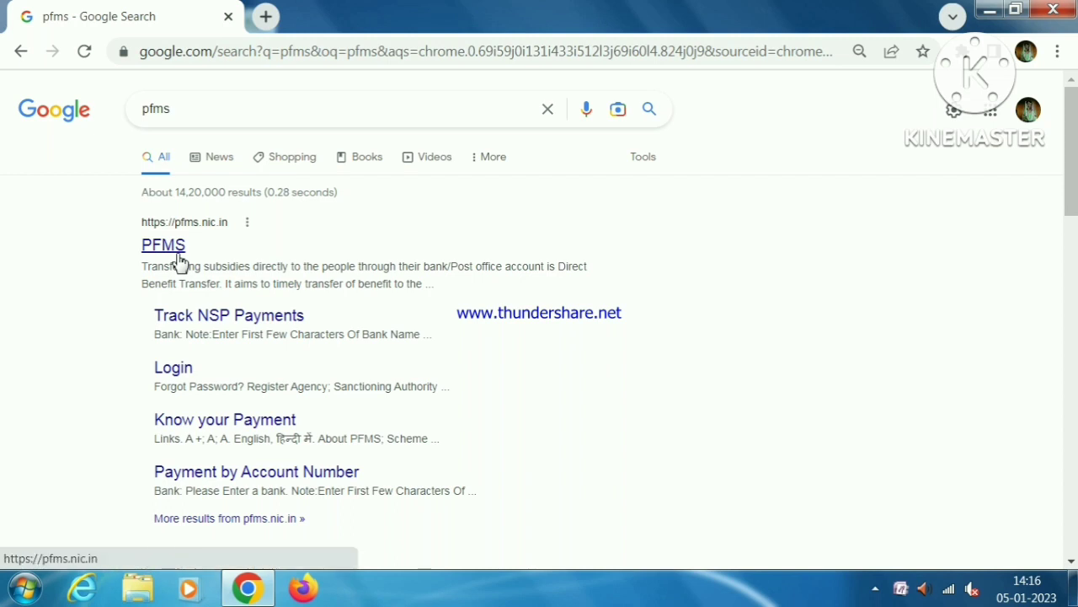
left_click(178, 262)
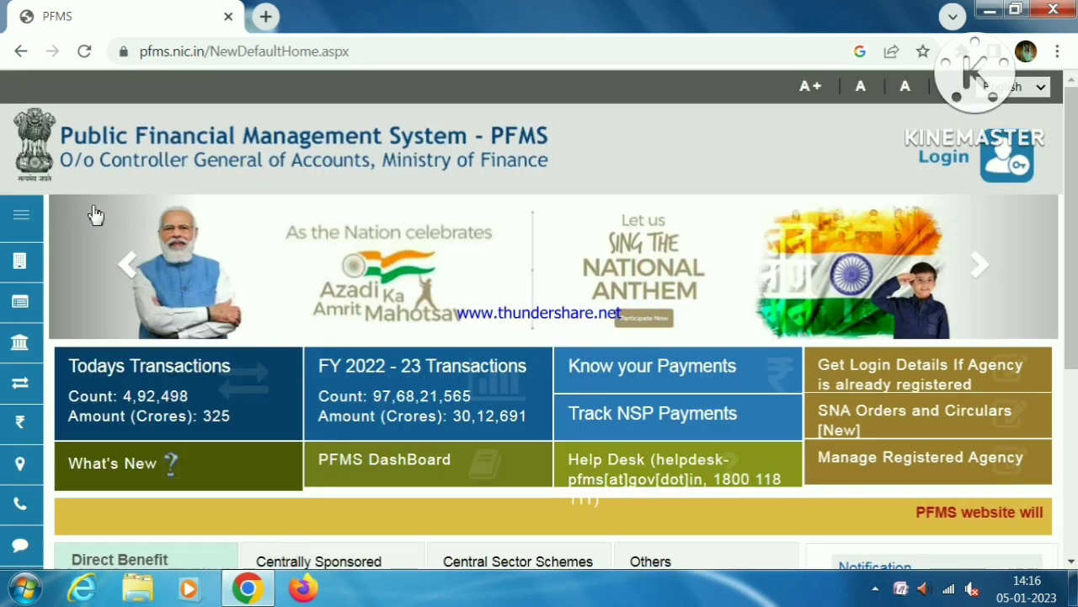
scroll(93, 212, "down", 3)
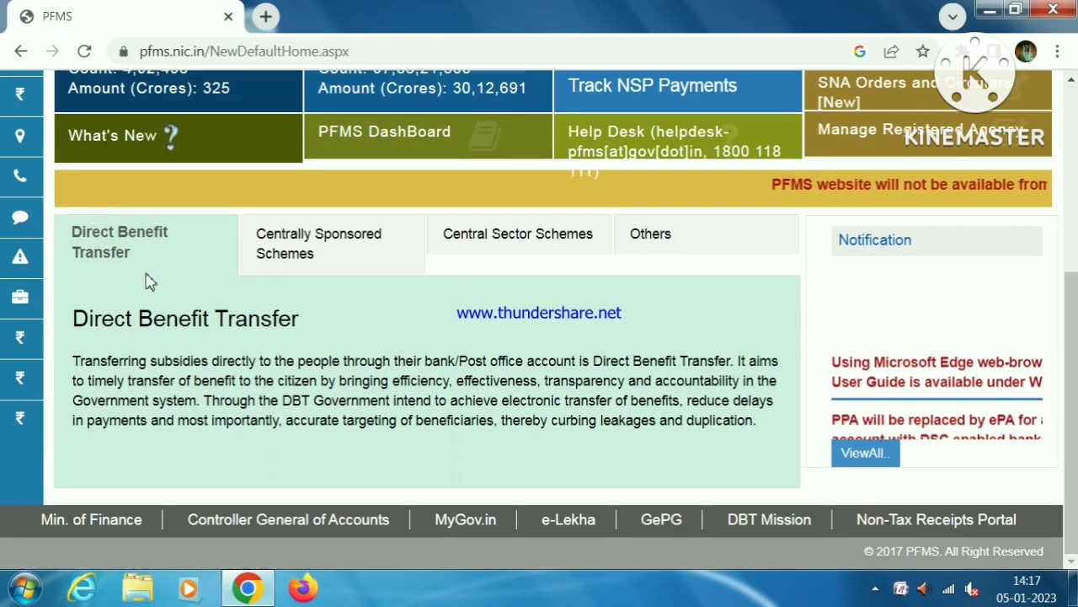
scroll(267, 294, "up", 2)
scroll(270, 294, "up", 3)
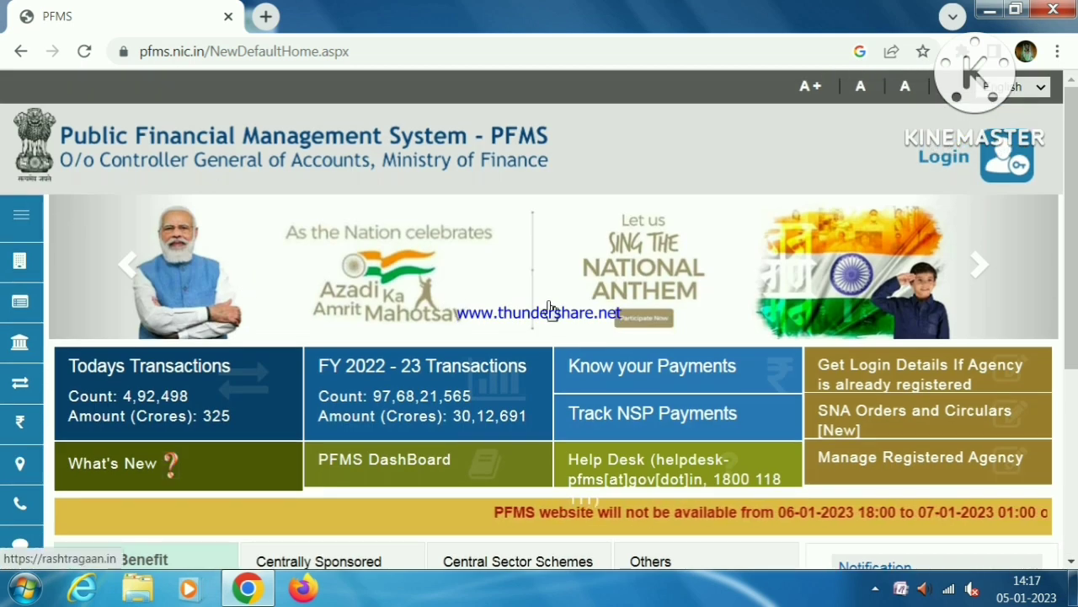
left_click(953, 160)
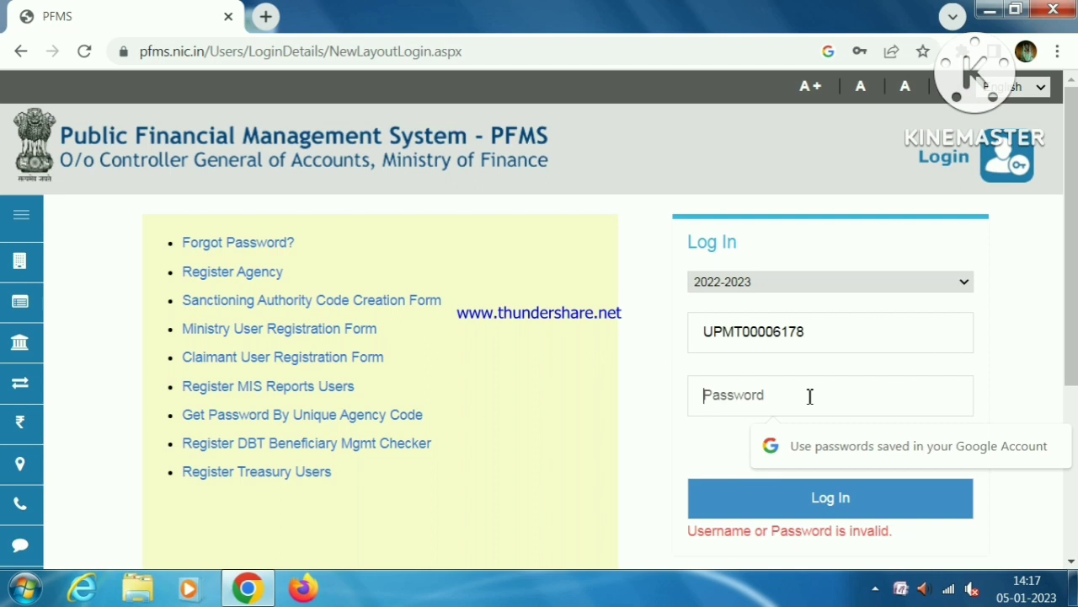
Log in with the agency's username and account password, and decline to save the password in the browser
type("•")
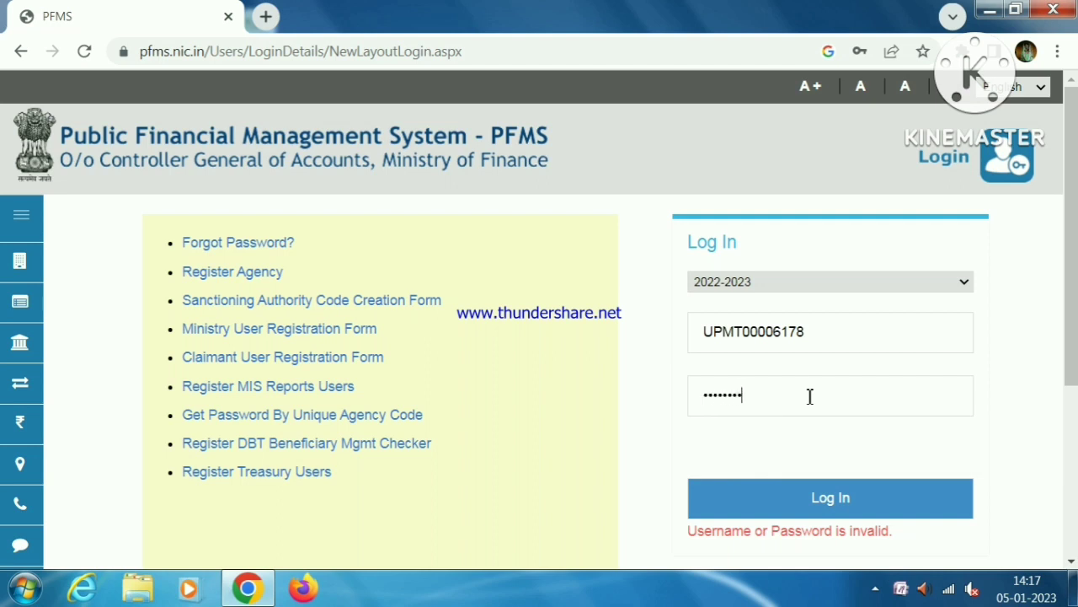
type("•••••••••••")
key("Return")
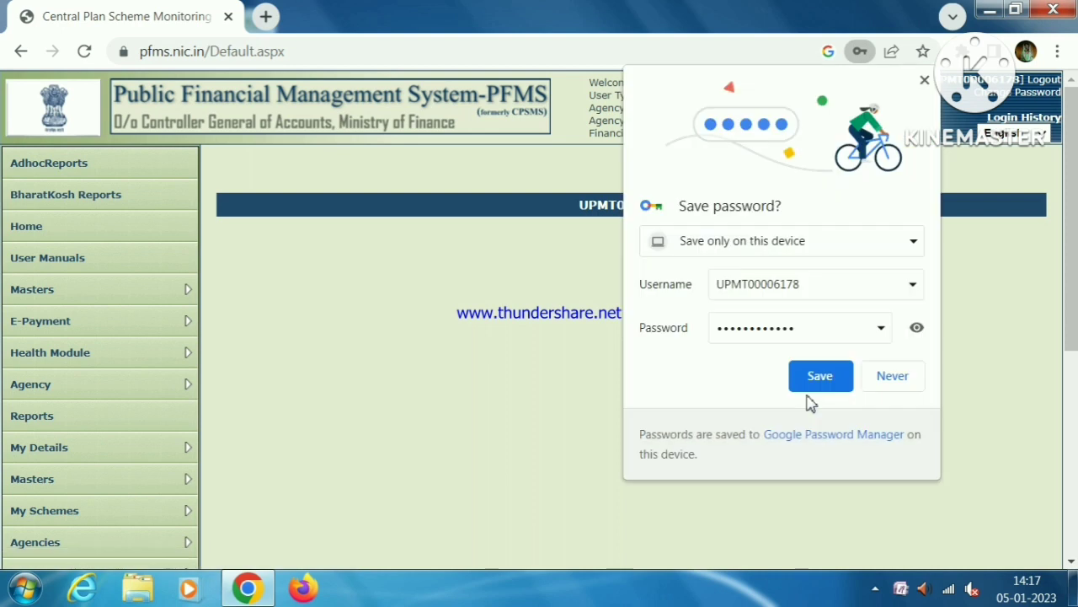
left_click(895, 379)
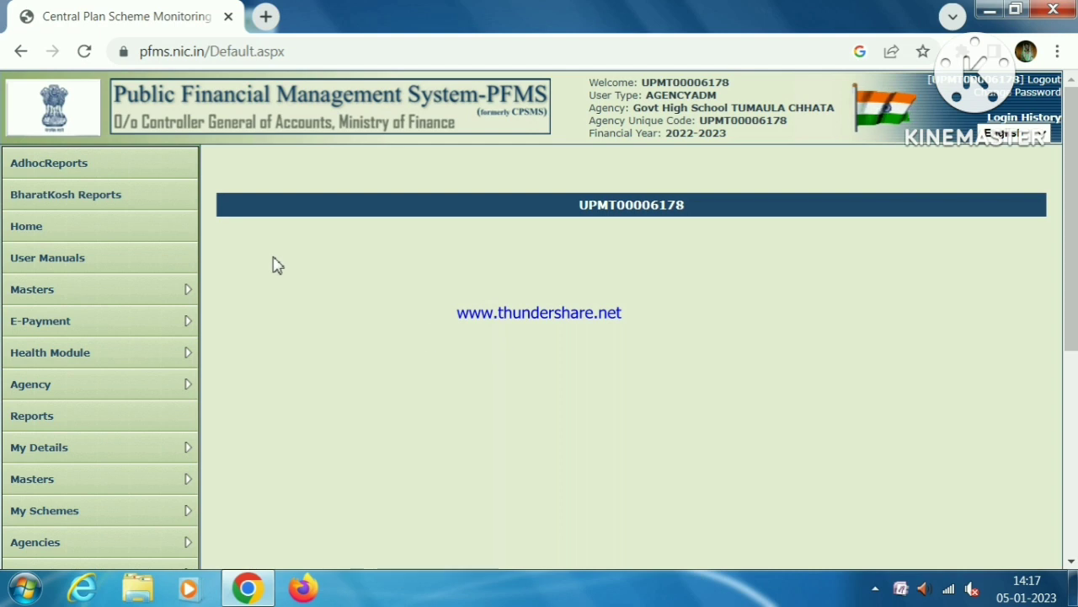
Open the agency drawing limits page and search it for scheme UP113 - Samgra Shiksha (Elementary Education) 3667 UP
scroll(276, 264, "down", 1)
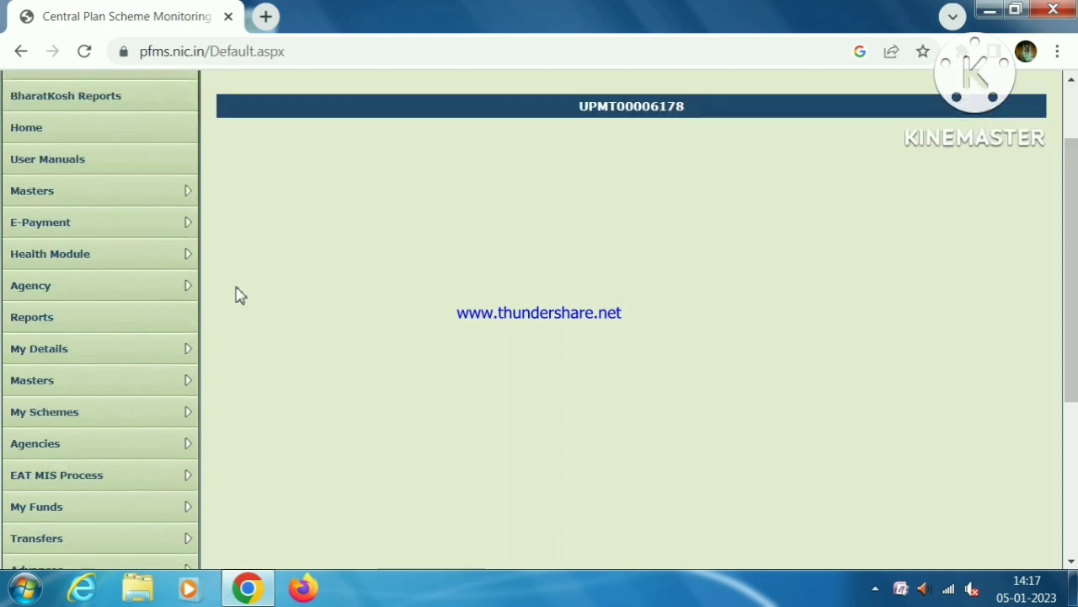
mouse_move(20, 195)
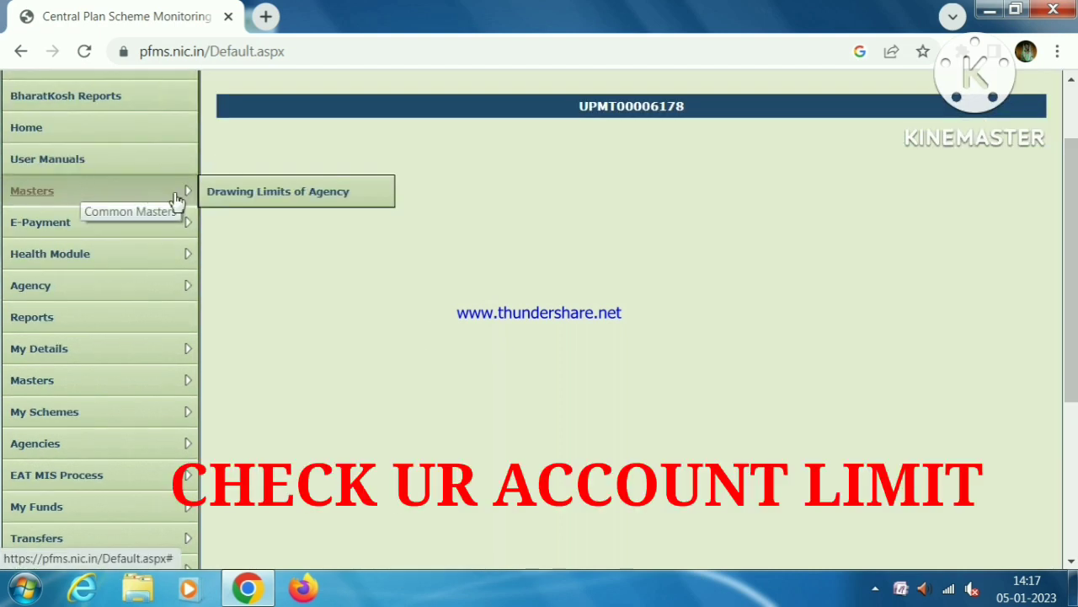
left_click(255, 198)
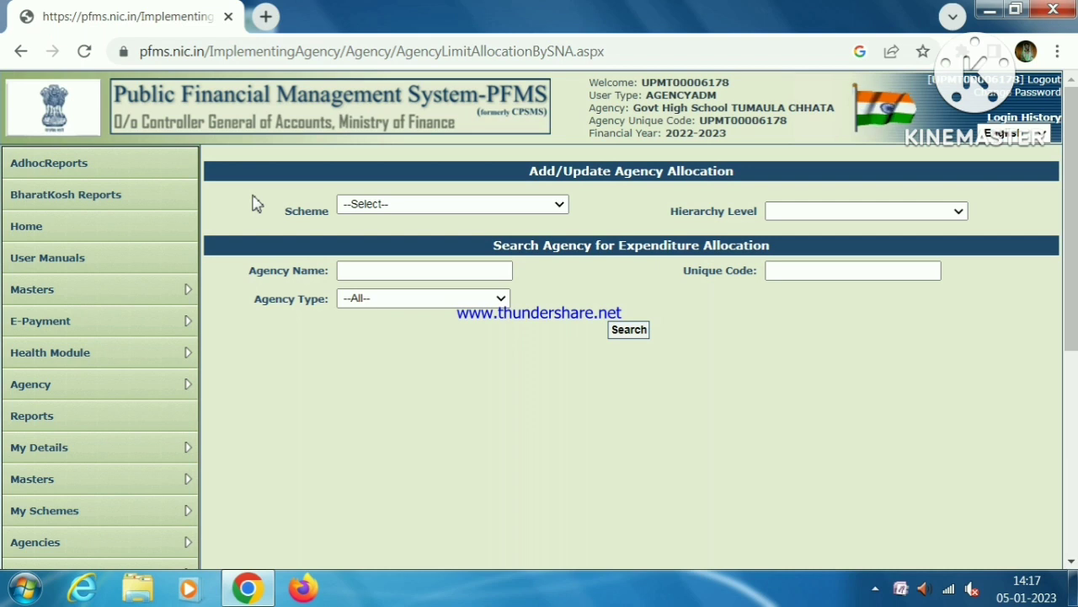
left_click(504, 200)
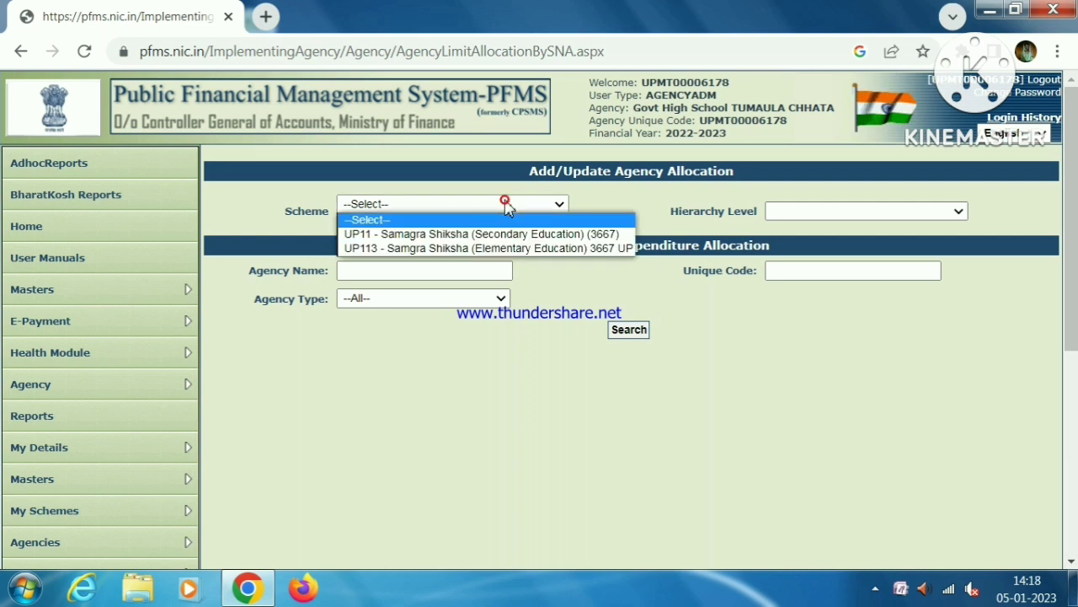
left_click(509, 255)
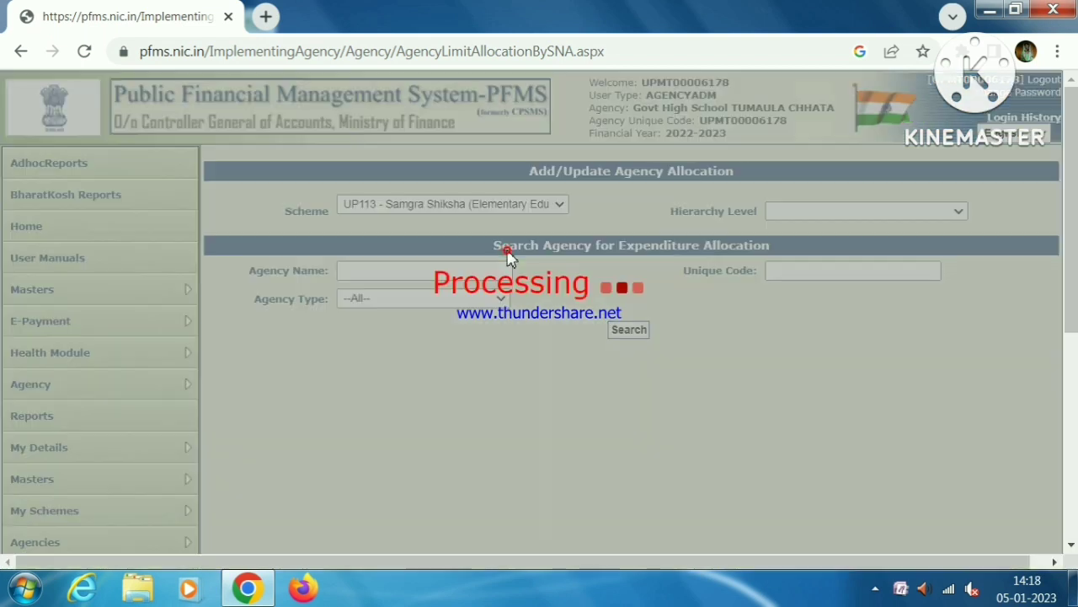
left_click(628, 332)
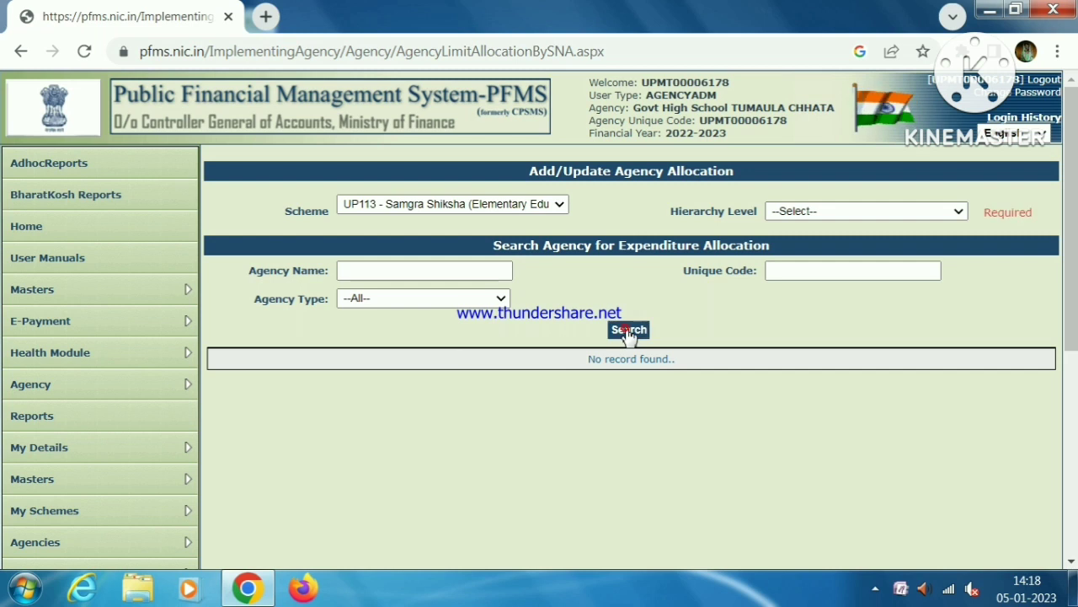
Search the agency allocations with hierarchy level School / Village Level and state UTTAR PRADESH
left_click(824, 210)
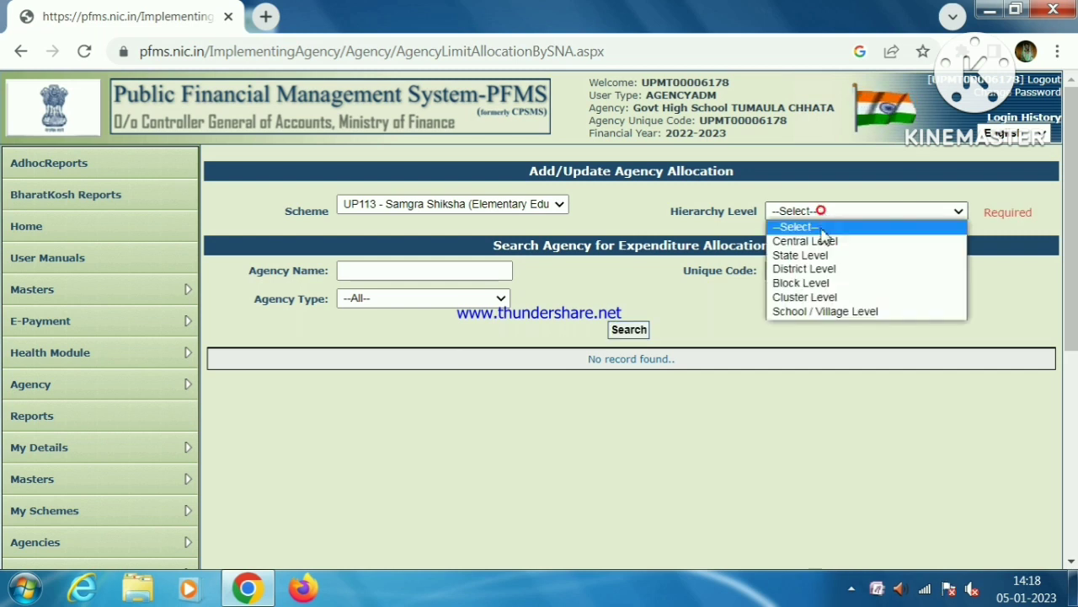
left_click(812, 312)
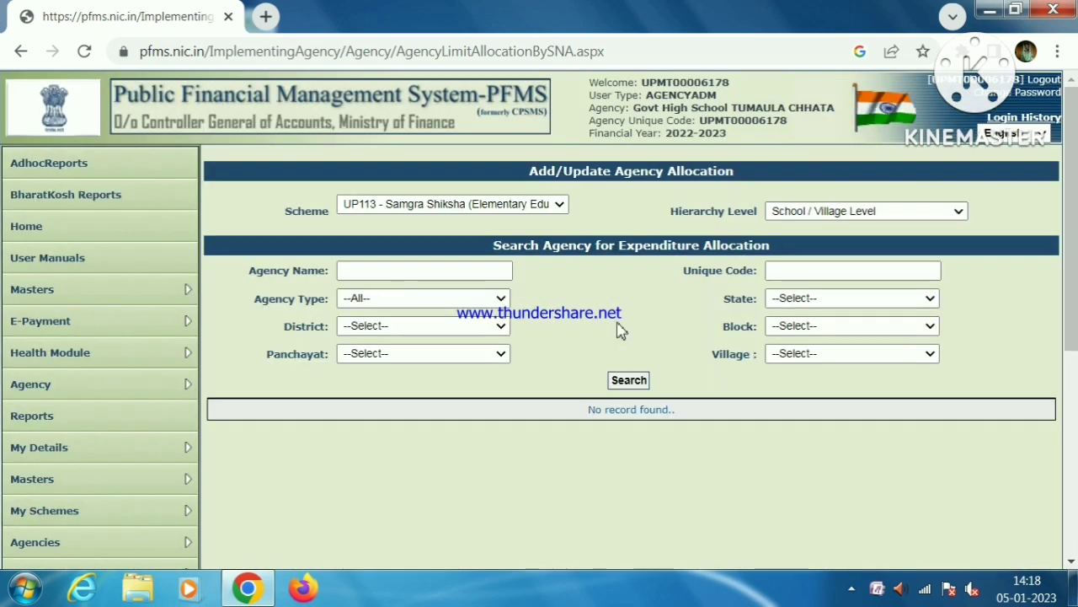
left_click(811, 304)
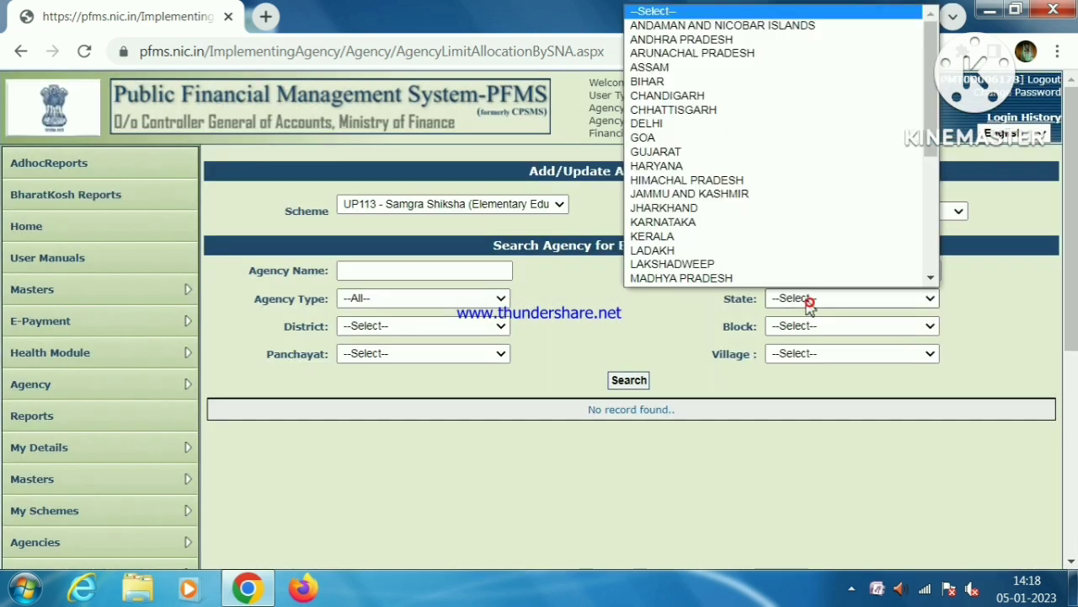
key("u")
left_click(807, 307)
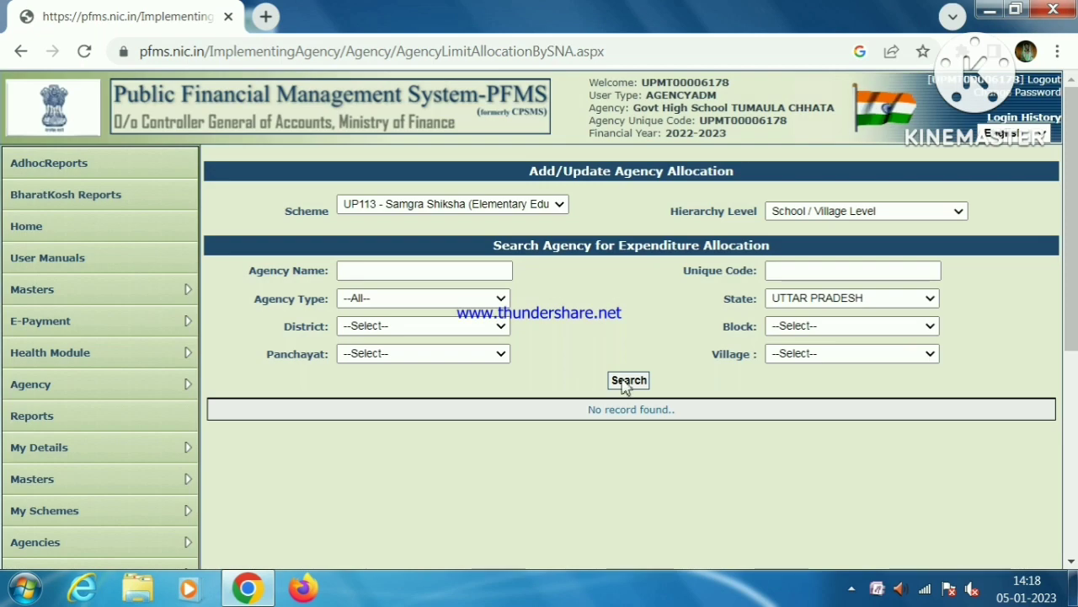
left_click(630, 383)
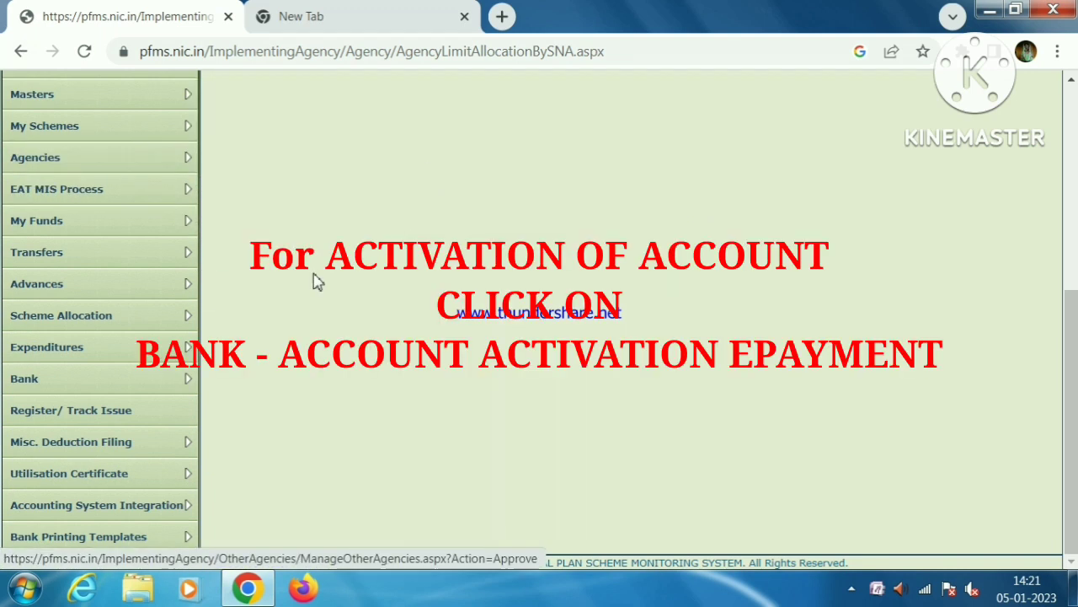
Open the bank account activation page for e-payment
mouse_move(169, 386)
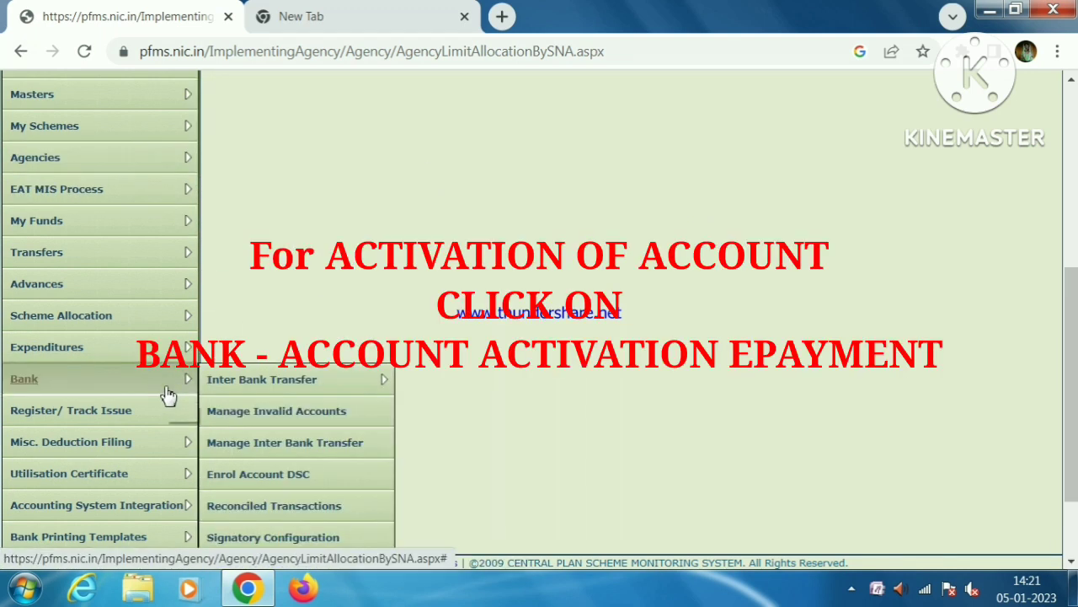
mouse_move(260, 384)
scroll(270, 384, "down", 2)
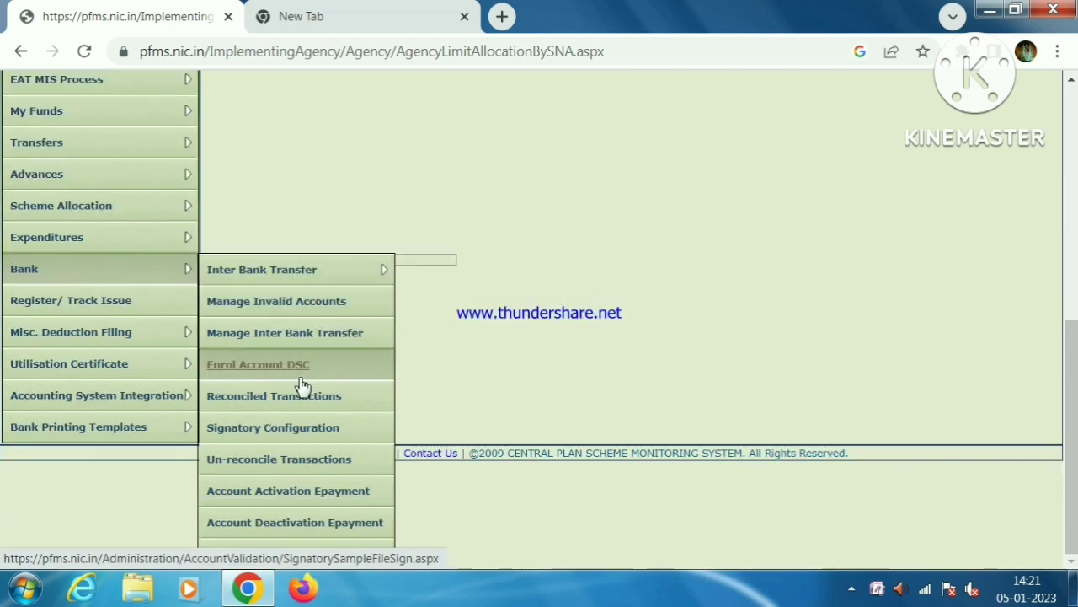
left_click(276, 494)
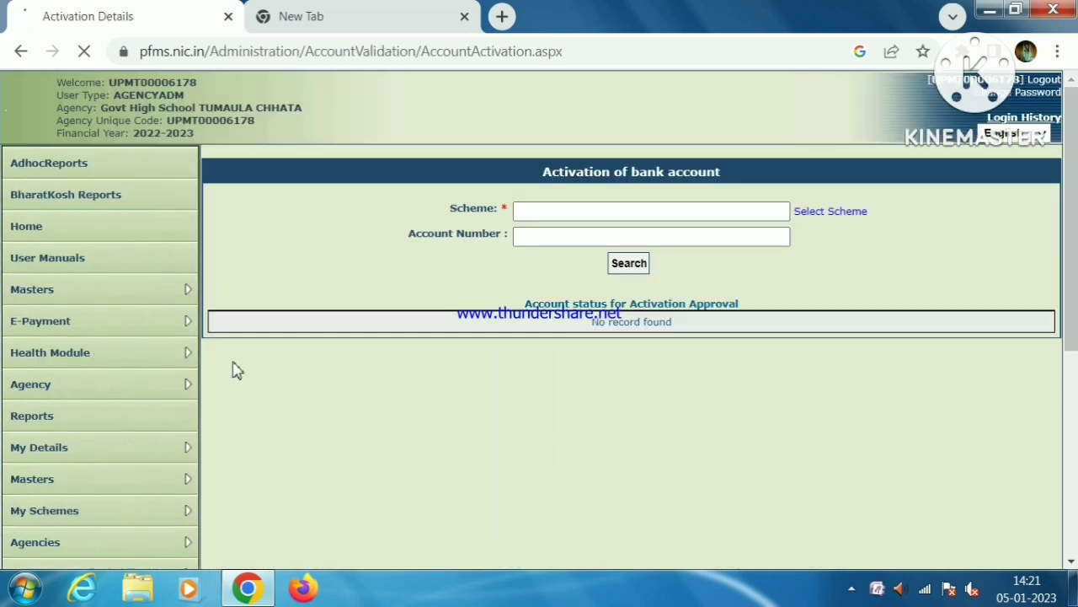
Search for bank accounts to activate under scheme UP113, Samgra Shiksha (Elementary Education) 3667 UP
left_click(532, 215)
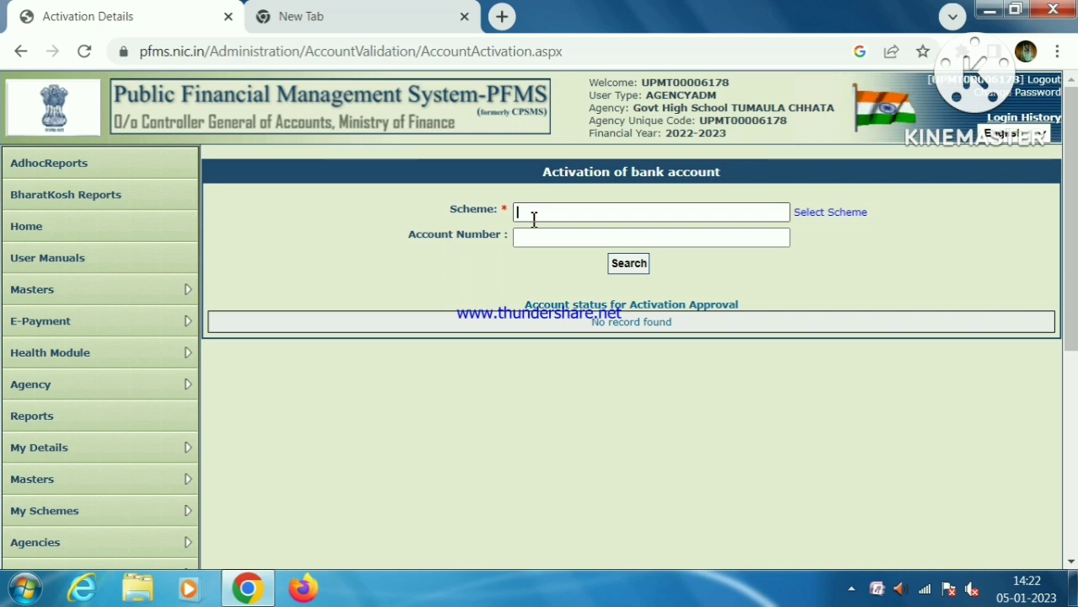
type("UP11")
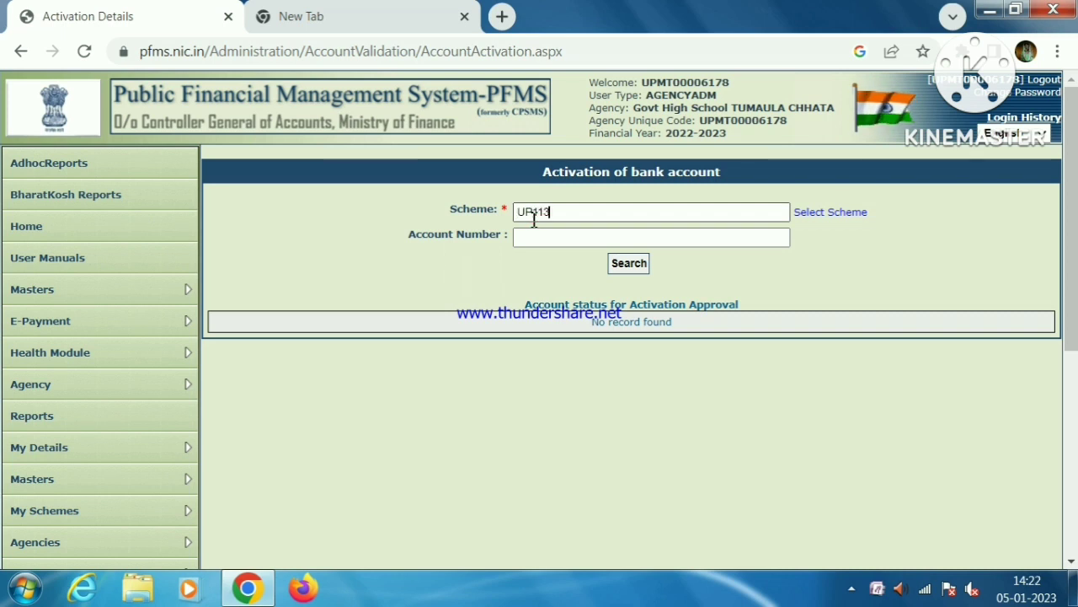
type("3")
left_click(550, 238)
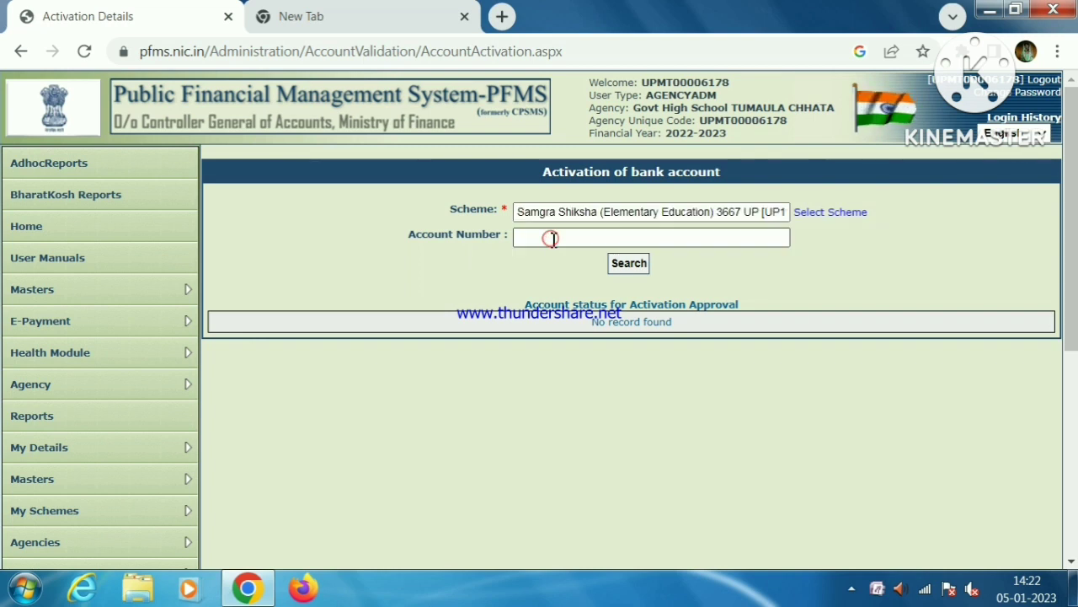
left_click(616, 264)
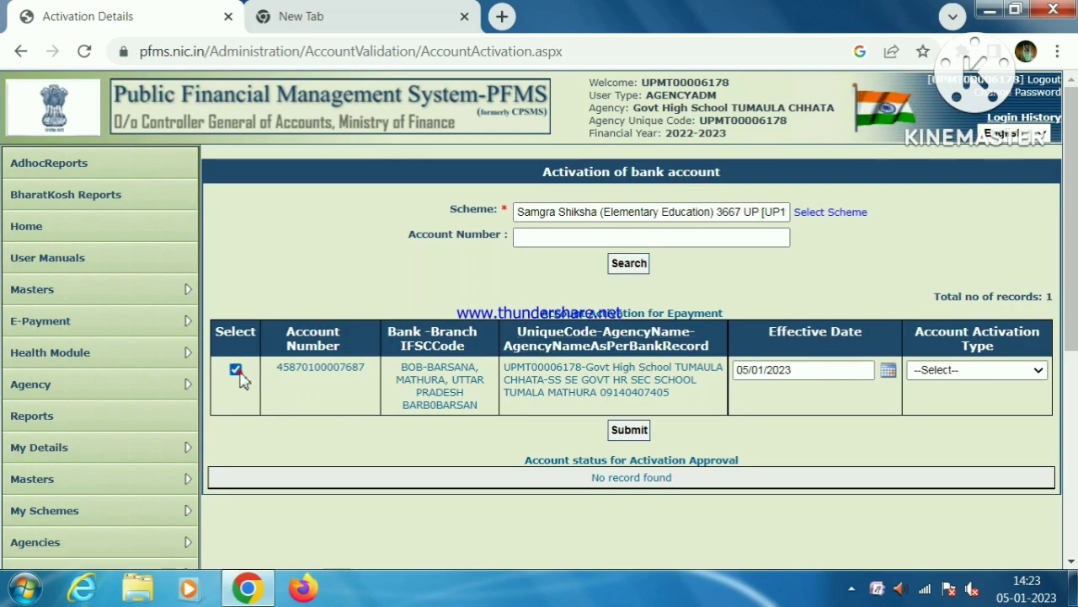
Submit the listed bank account for activation with type EPaymentUsingPrintAdvice and confirm that the correct account is enabled
left_click(945, 370)
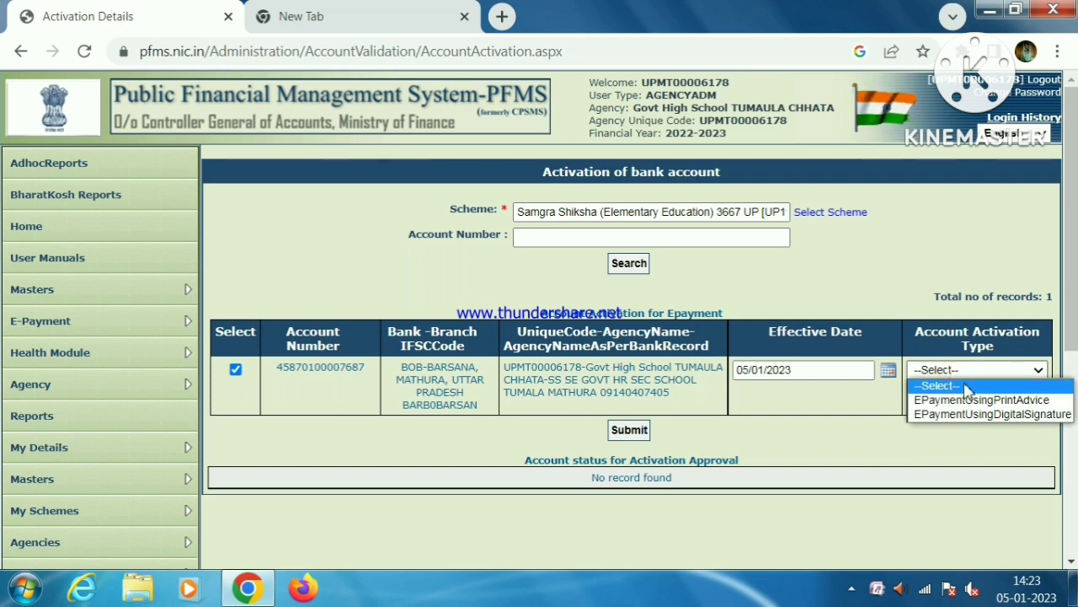
left_click(971, 400)
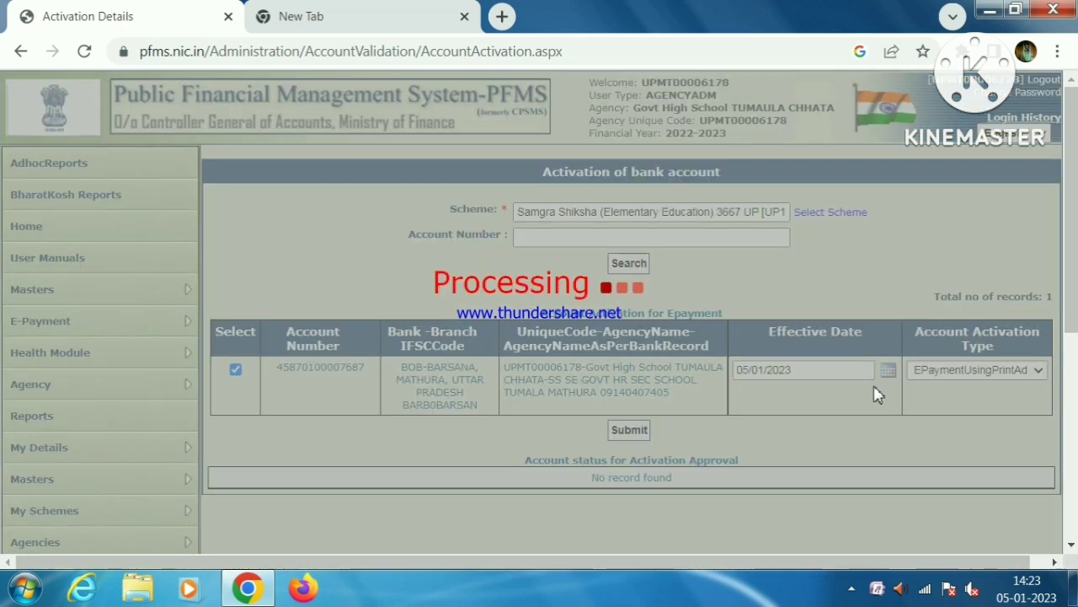
left_click(638, 434)
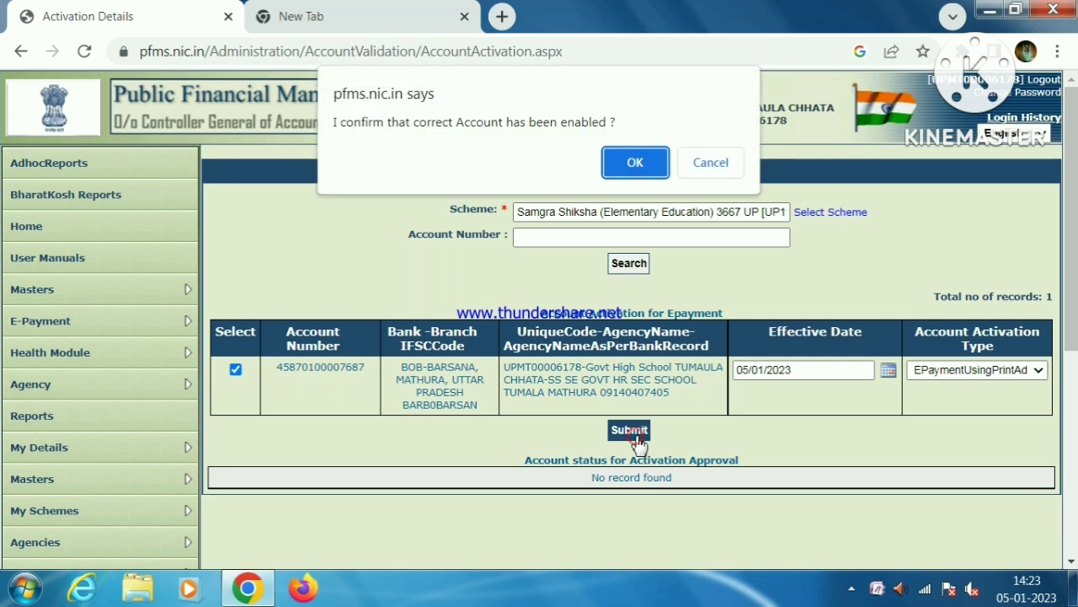
left_click(640, 165)
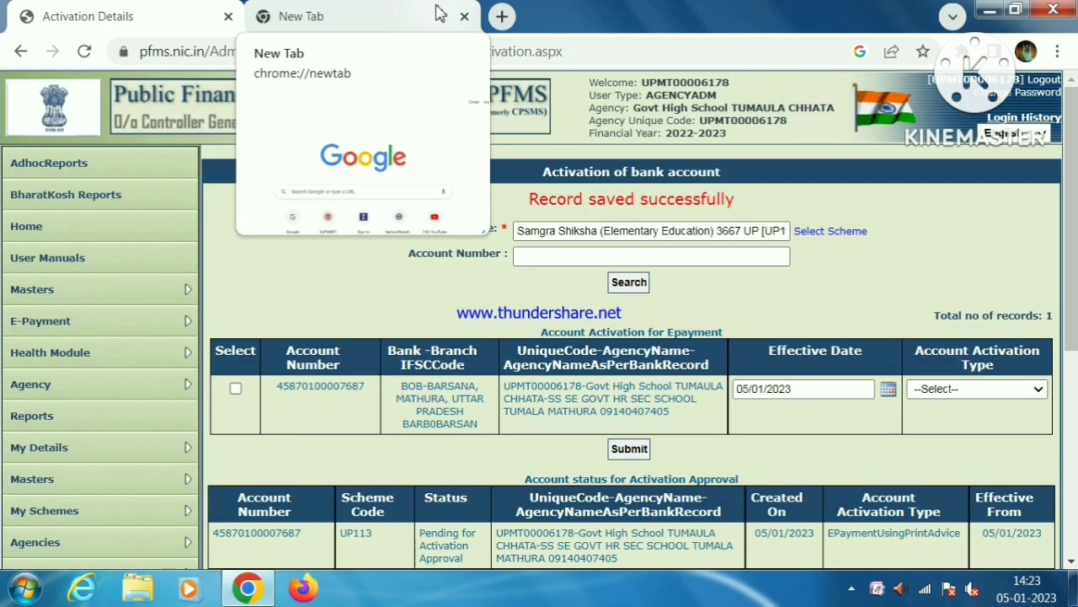
Open the form for creating a new agency user
scroll(551, 200, "down", 1)
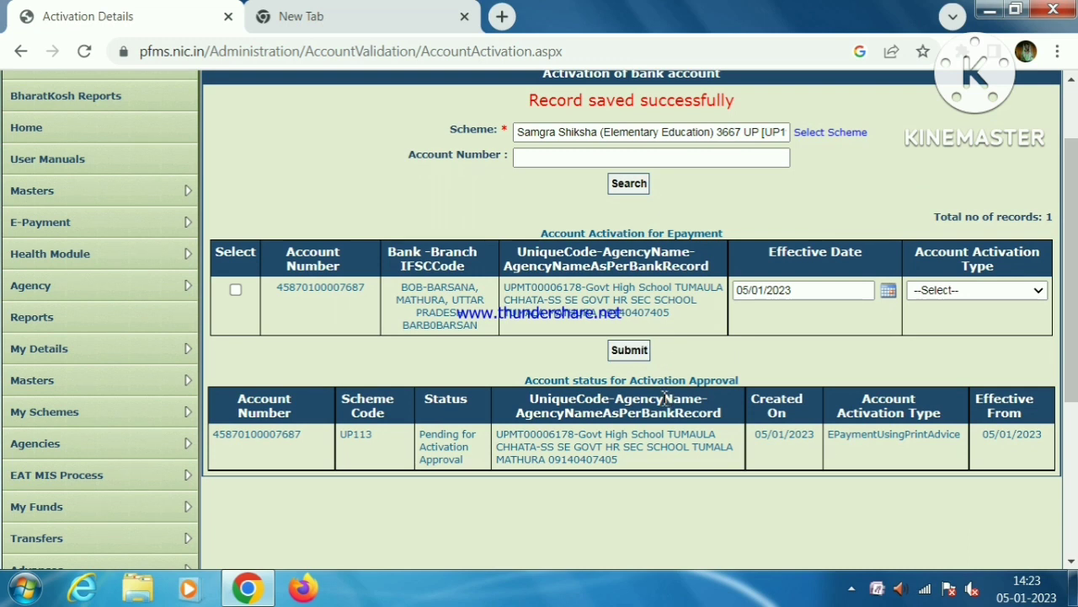
scroll(665, 398, "down", 3)
mouse_move(97, 108)
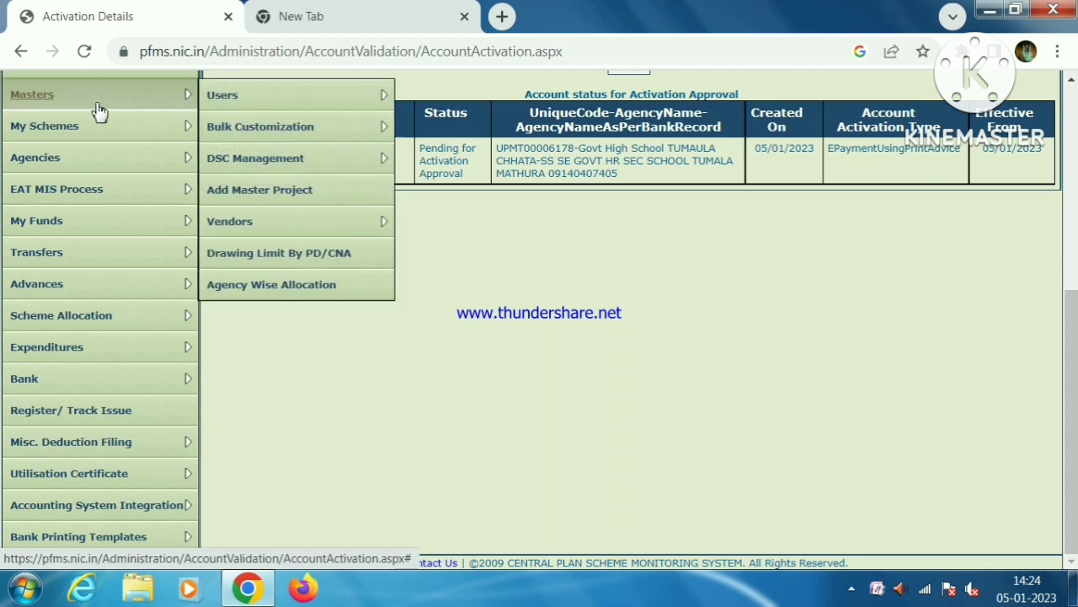
mouse_move(279, 103)
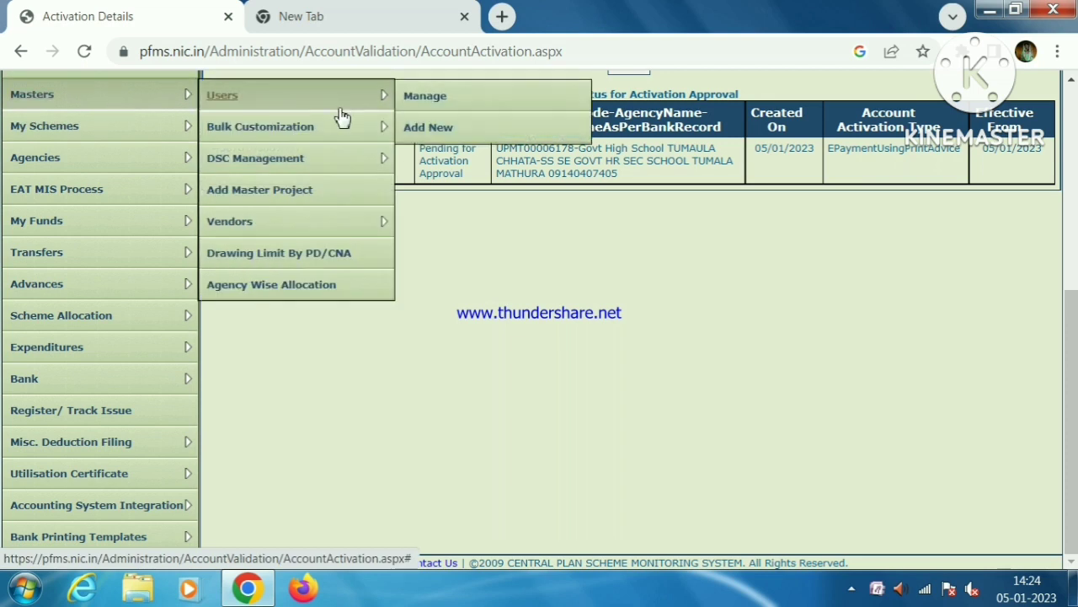
left_click(444, 131)
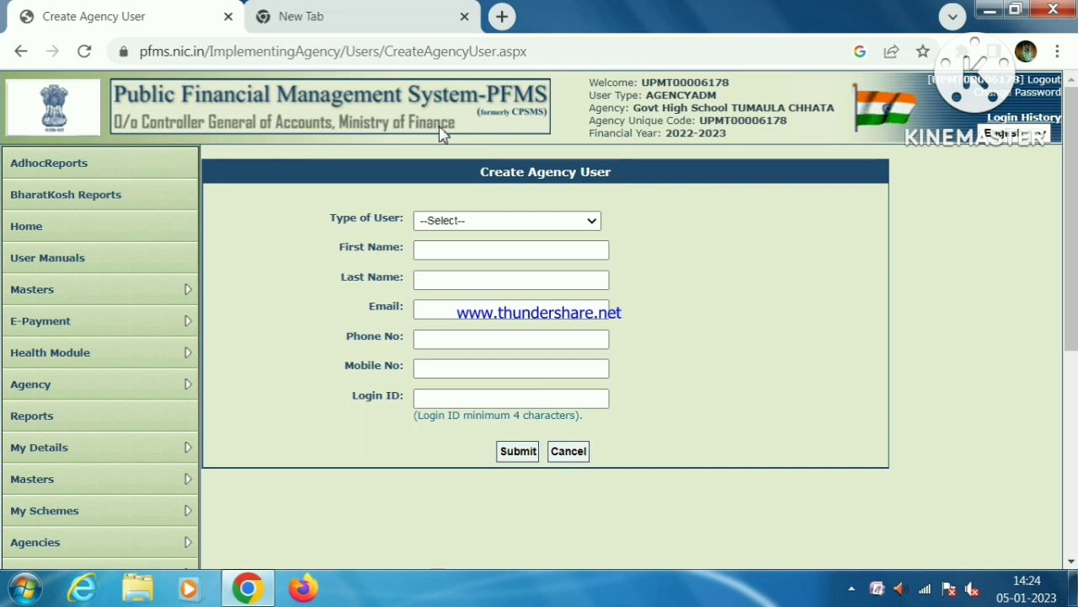
Set the user type to Agency Data Operator and submit the operator's name, contact details and login ID
left_click(432, 223)
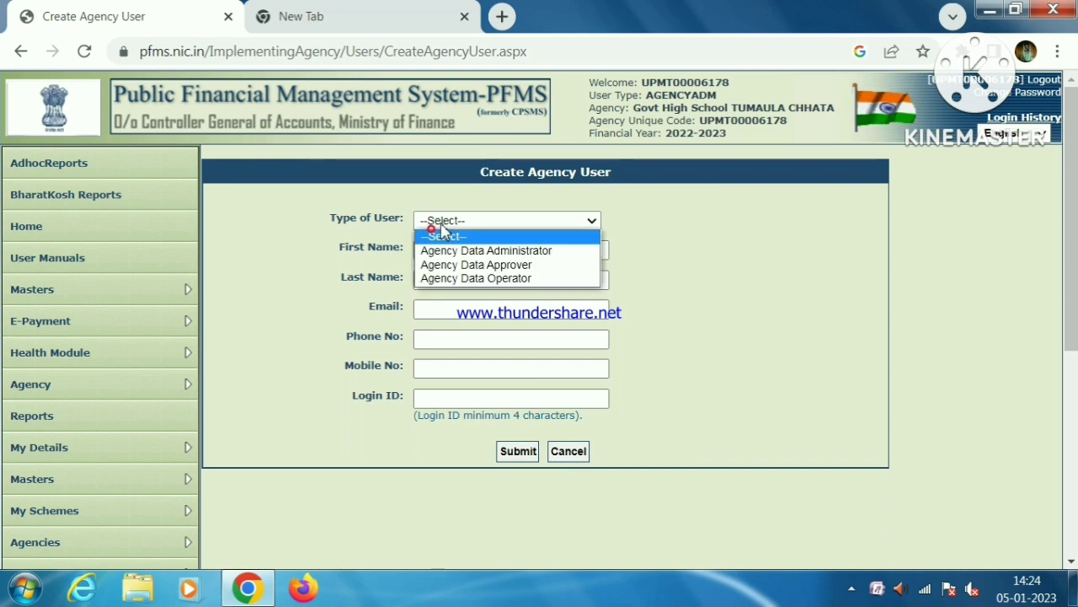
left_click(530, 279)
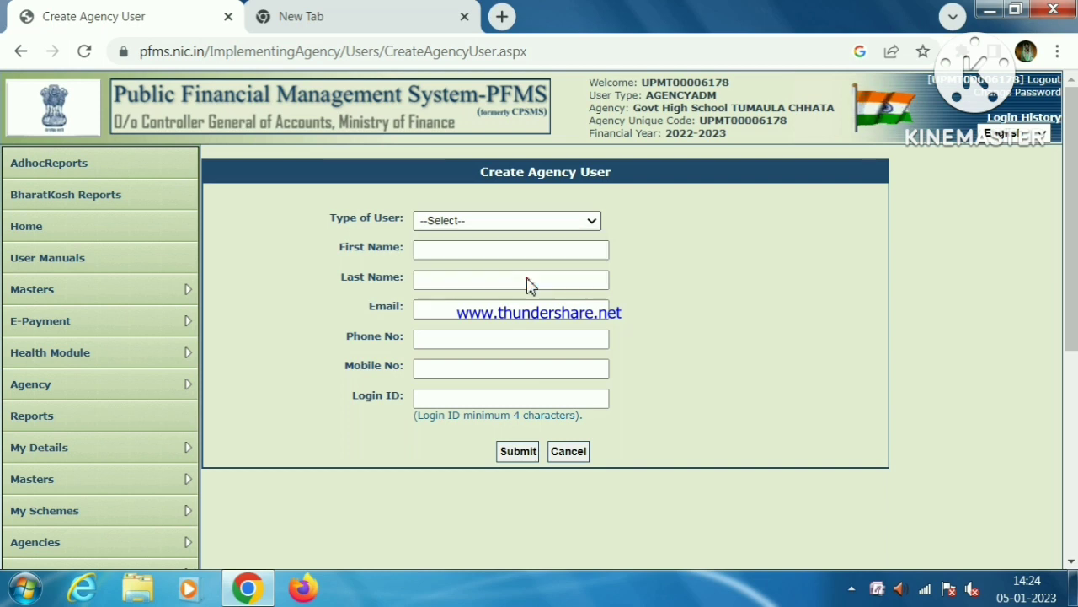
left_click(544, 248)
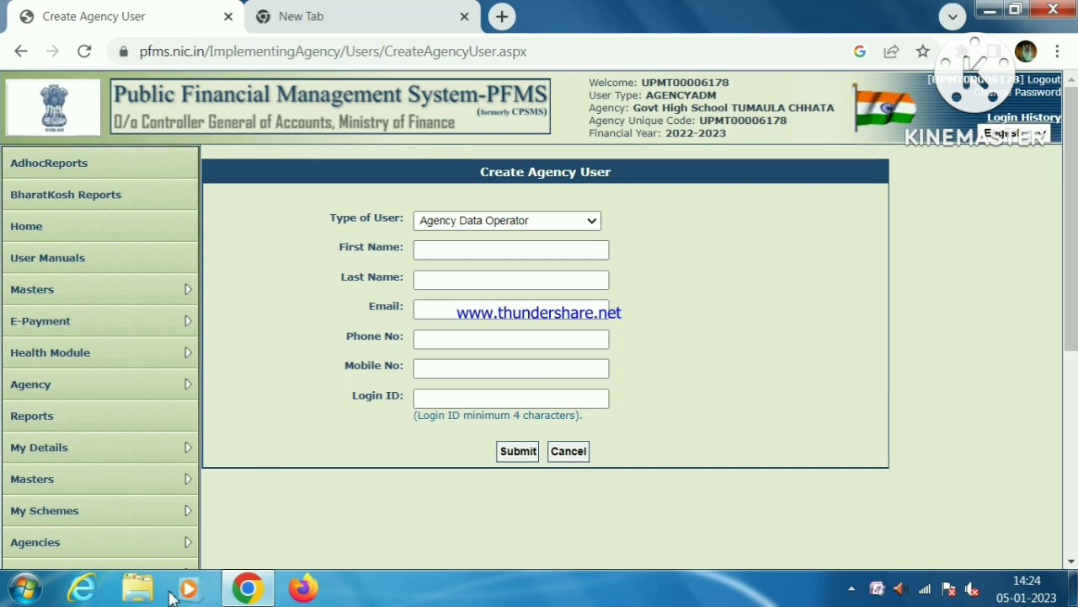
left_click(852, 588)
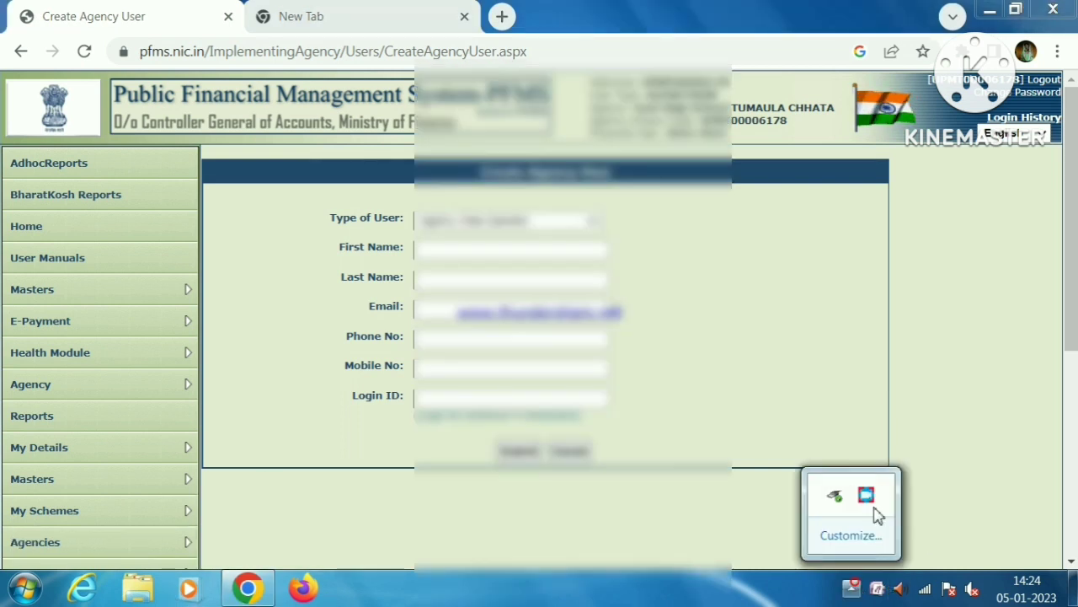
left_click(869, 495)
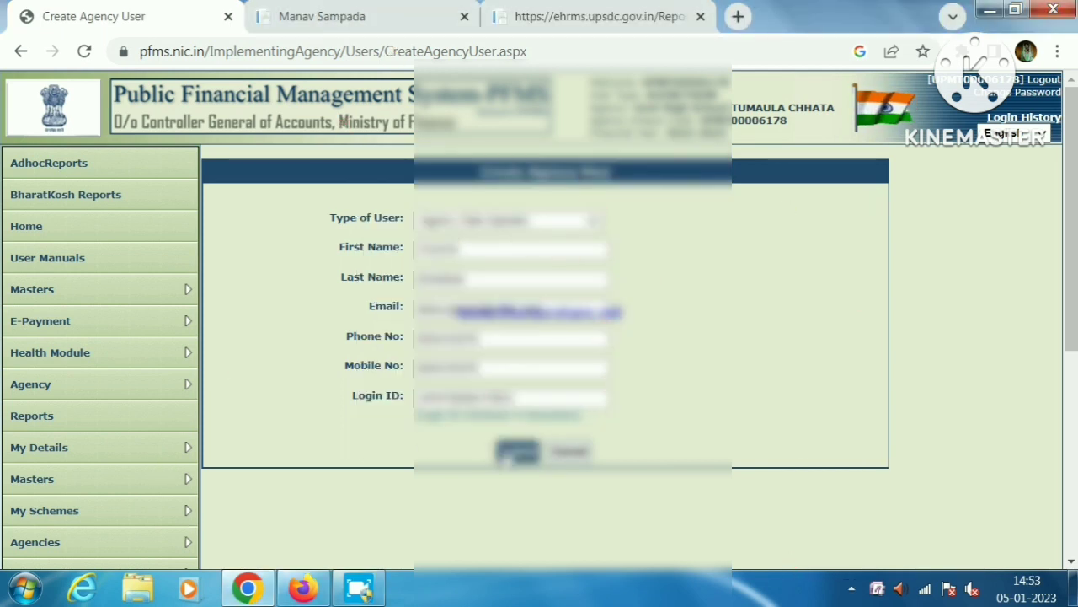
left_click(512, 453)
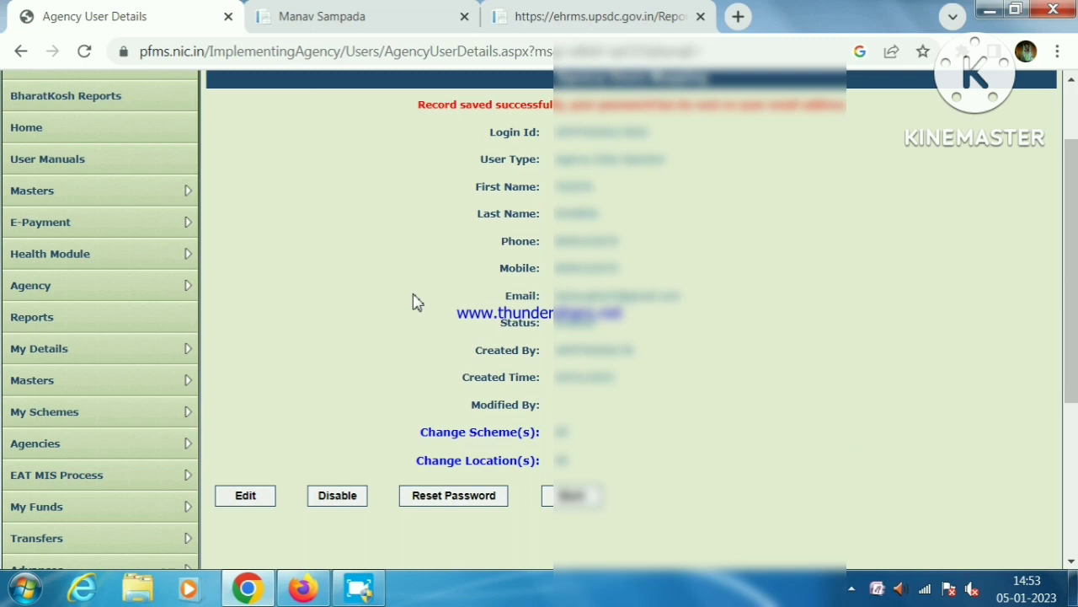
Start another new agency user with the type Agency Data Approver
scroll(414, 301, "down", 3)
scroll(337, 253, "up", 1)
mouse_move(127, 193)
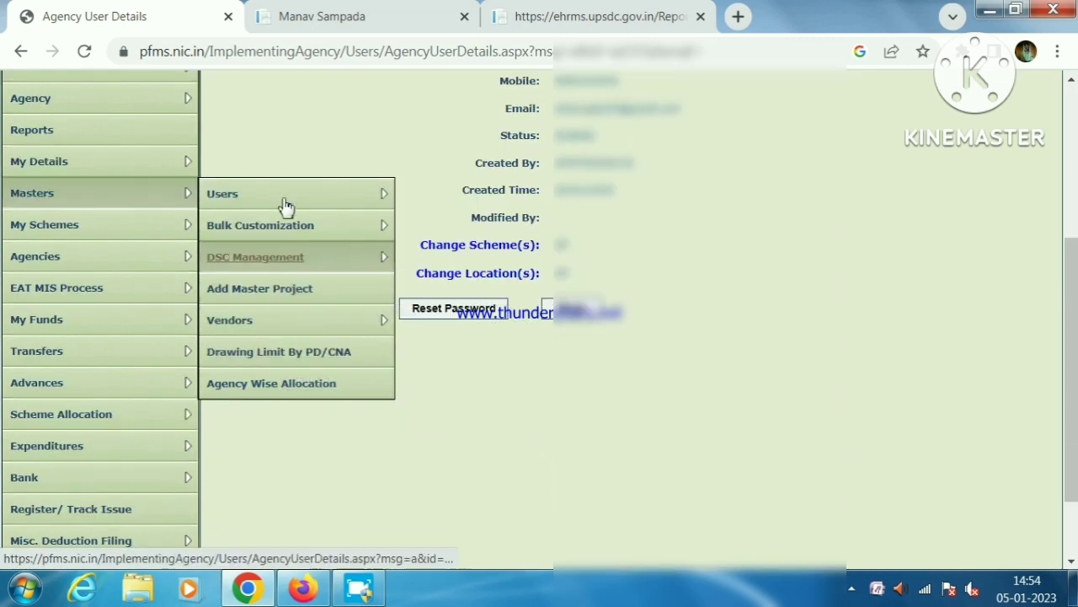
mouse_move(286, 198)
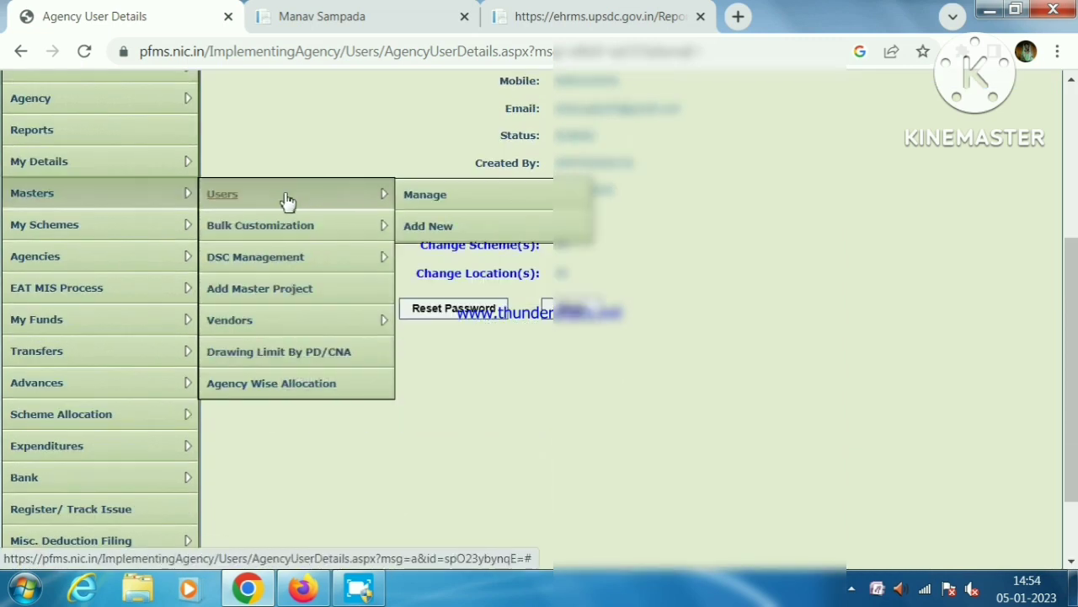
left_click(432, 233)
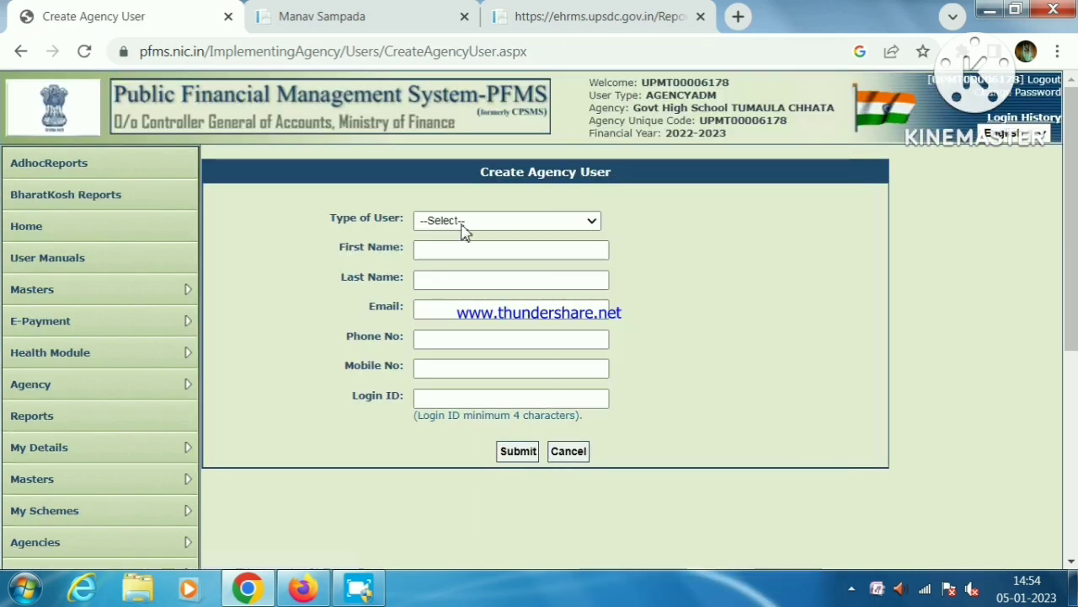
left_click(465, 222)
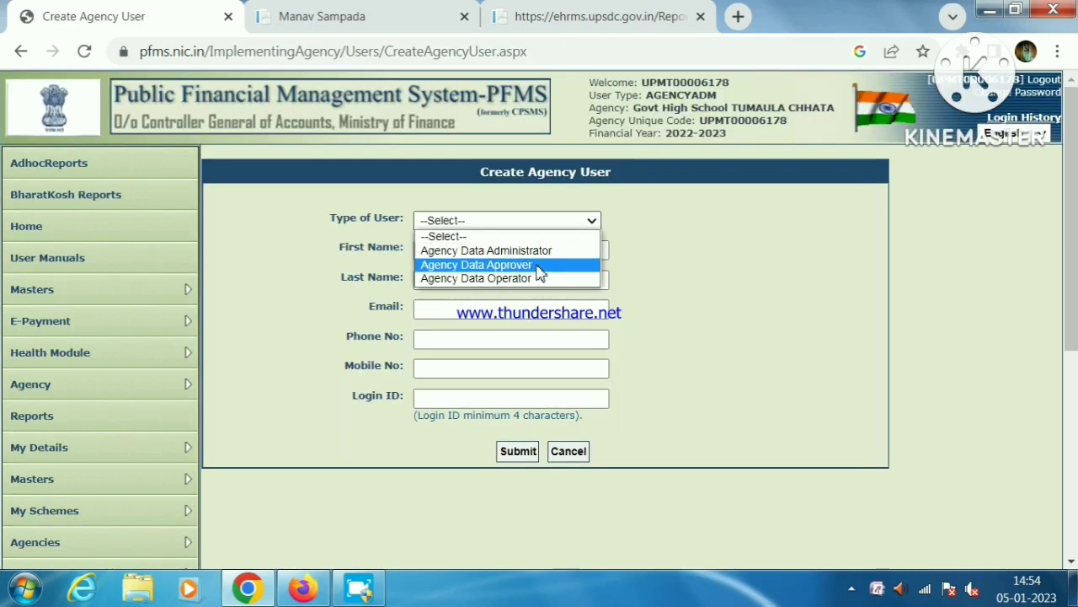
left_click(539, 268)
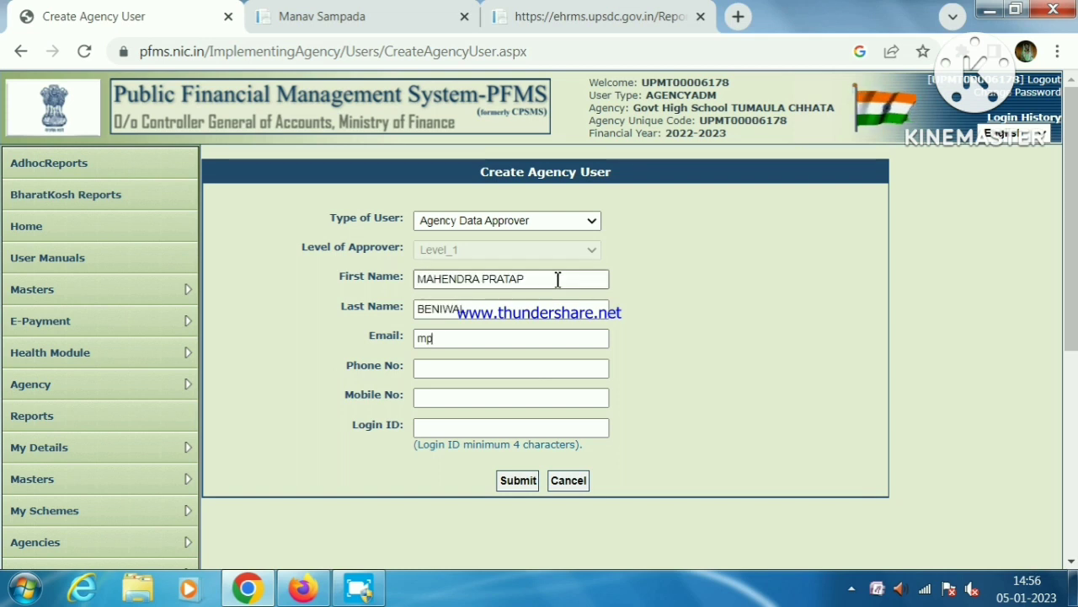
Fill in the approver's e-mail address, phone number and mobile number
key("Tab")
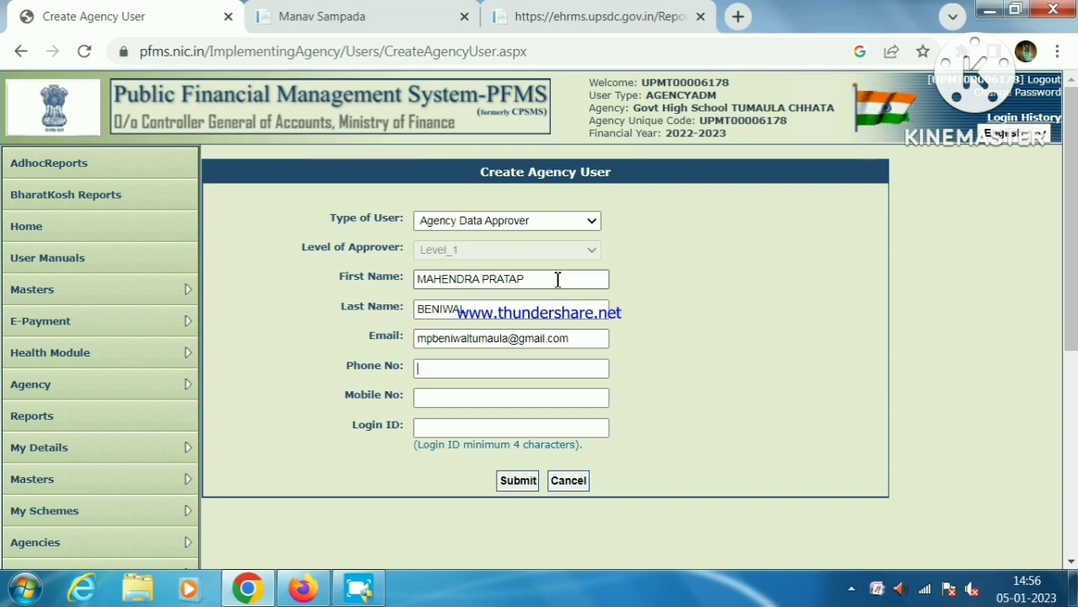
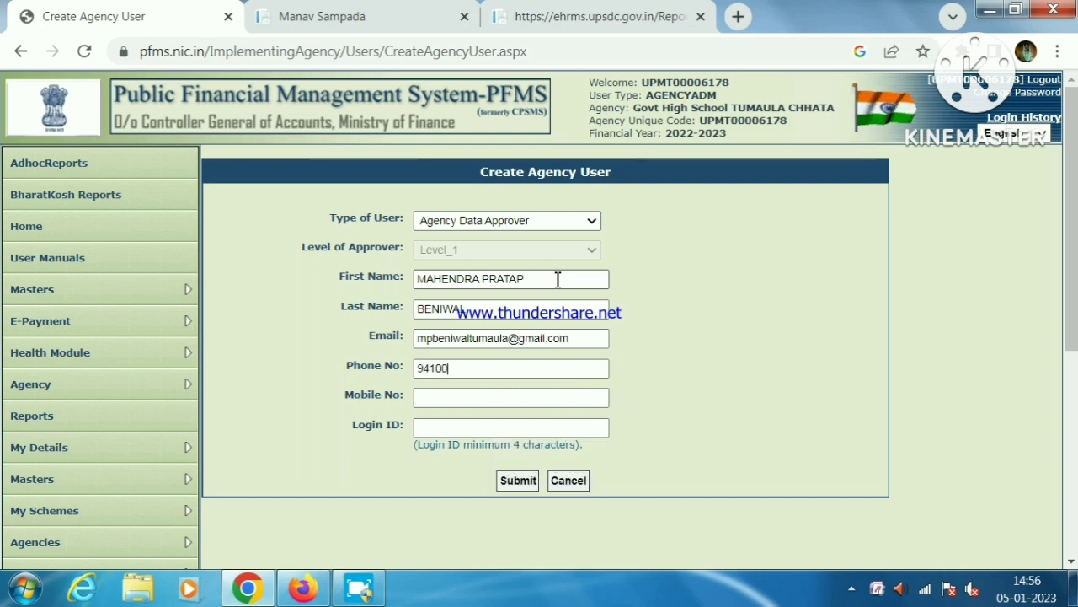
key("Tab")
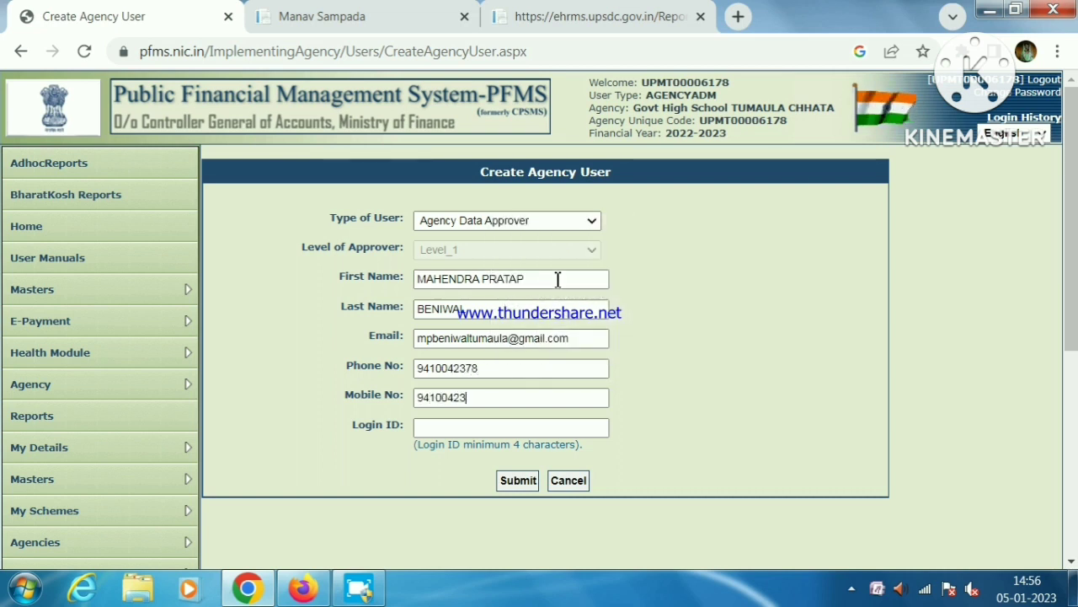
key("Tab")
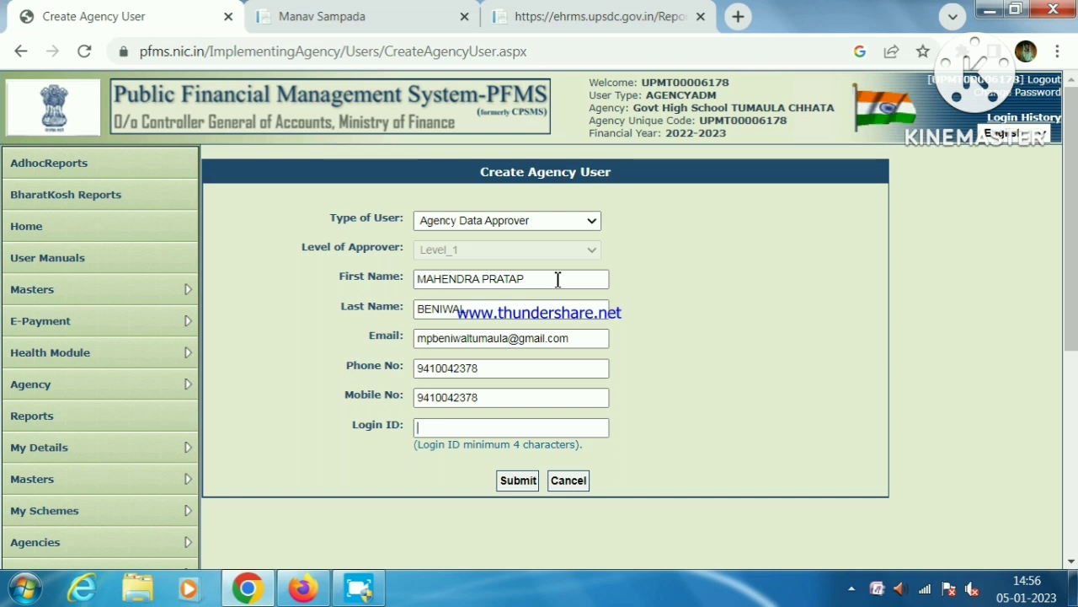
Enter the agency's unique code followed by DA as the approver's login ID and submit the new user
key("ctrl+v")
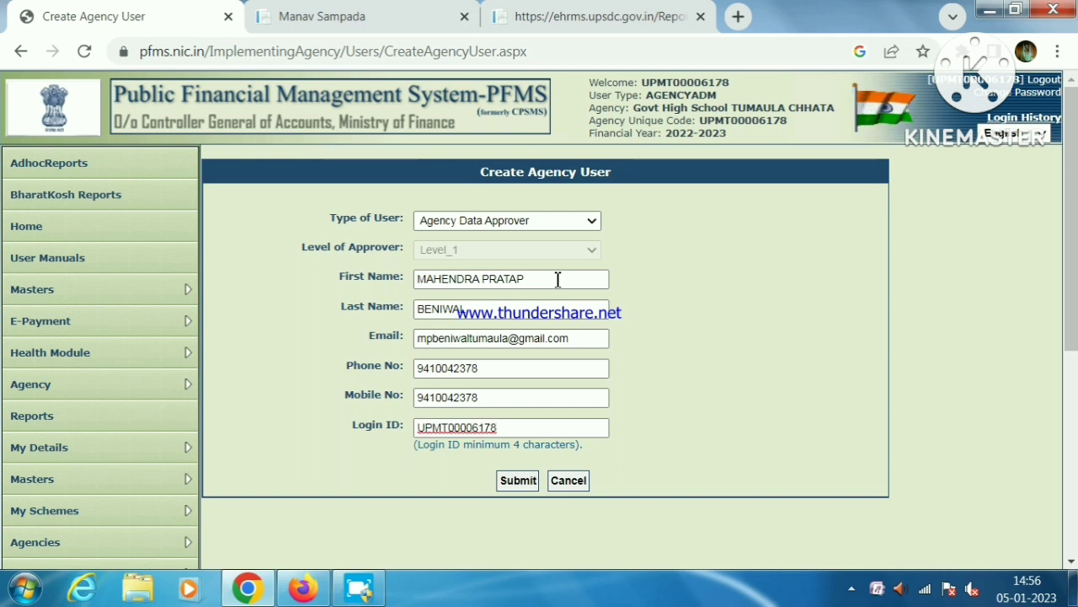
type("DA")
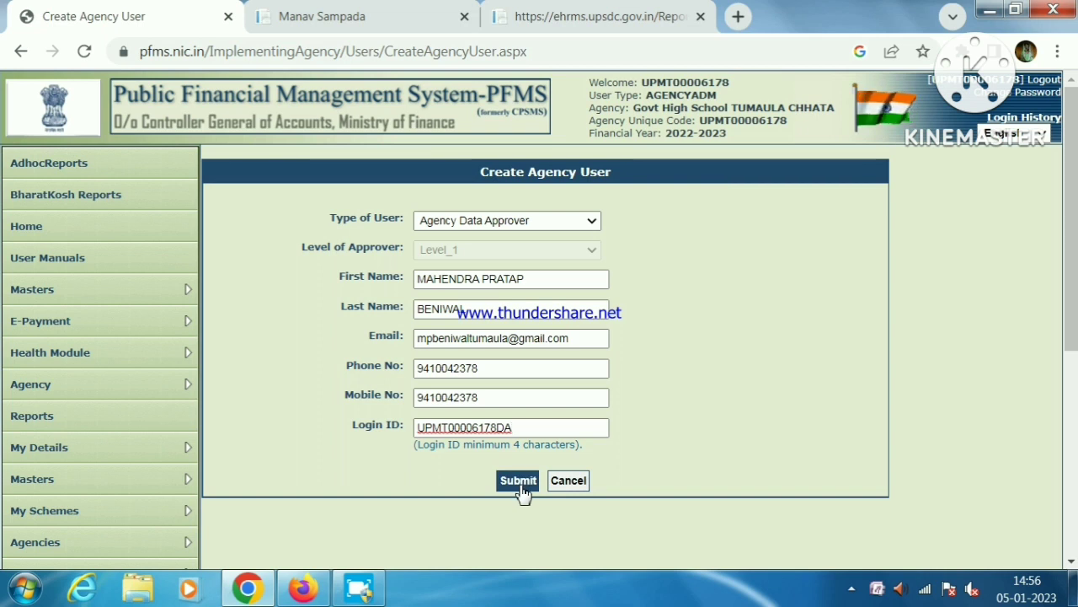
left_click(519, 484)
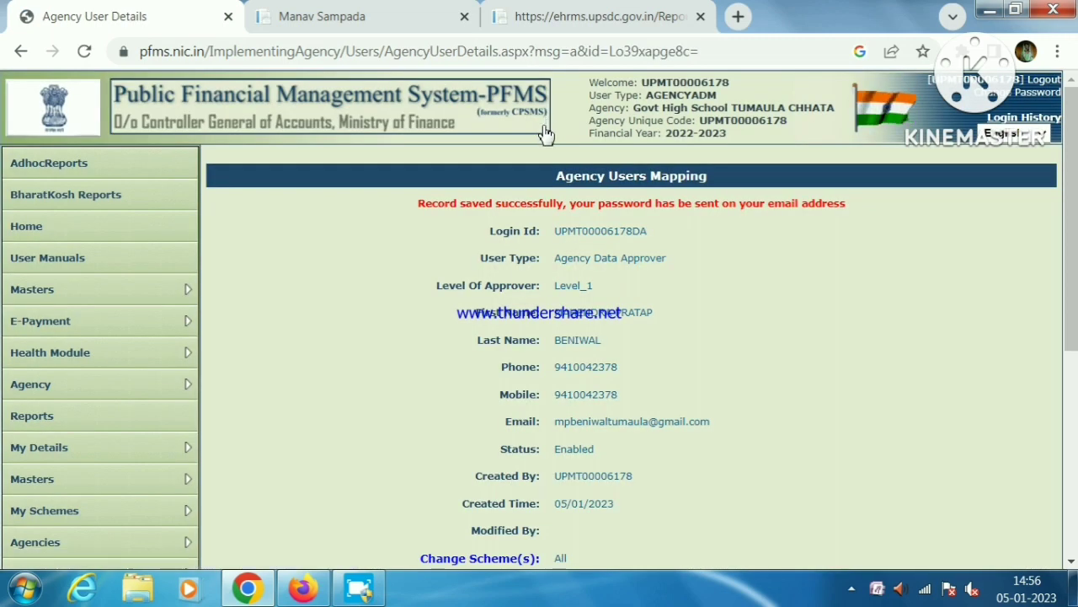
Open the agency user management page and search for the agency's users
scroll(543, 134, "down", 5)
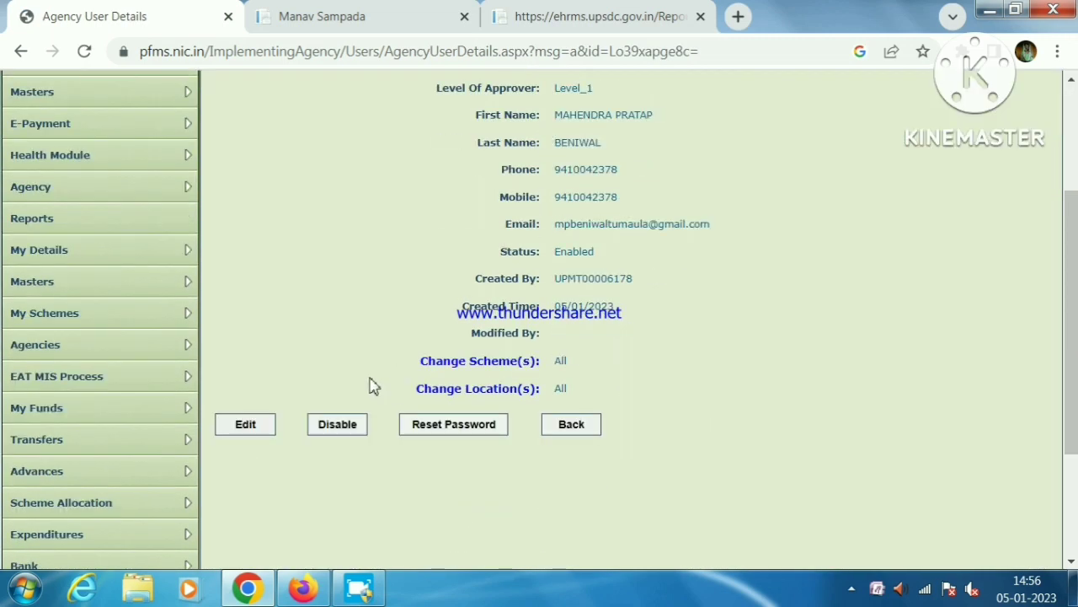
scroll(312, 424, "down", 2)
mouse_move(132, 209)
mouse_move(265, 209)
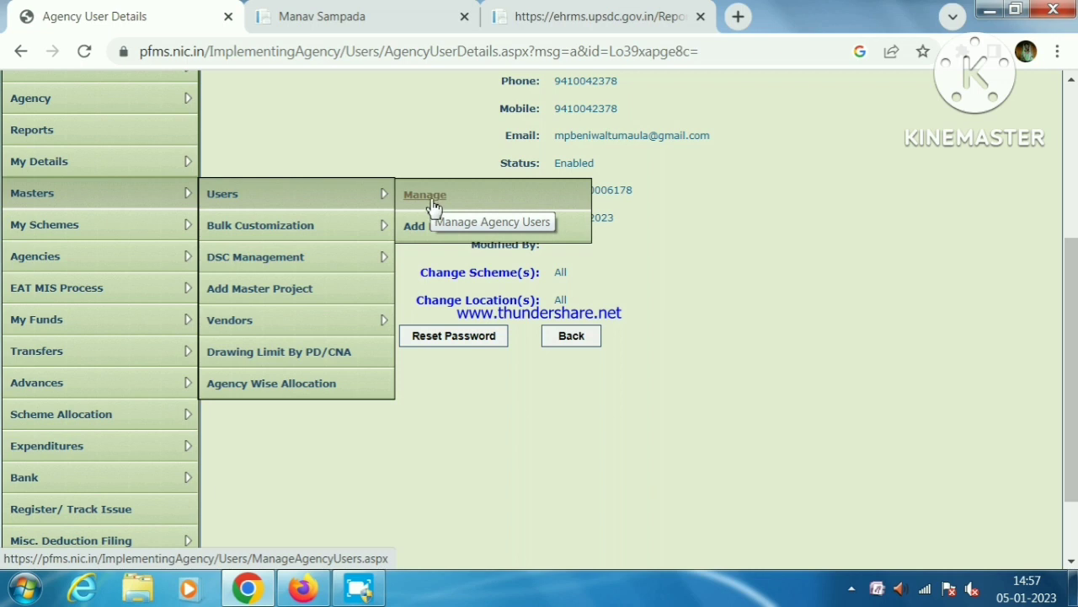
left_click(438, 204)
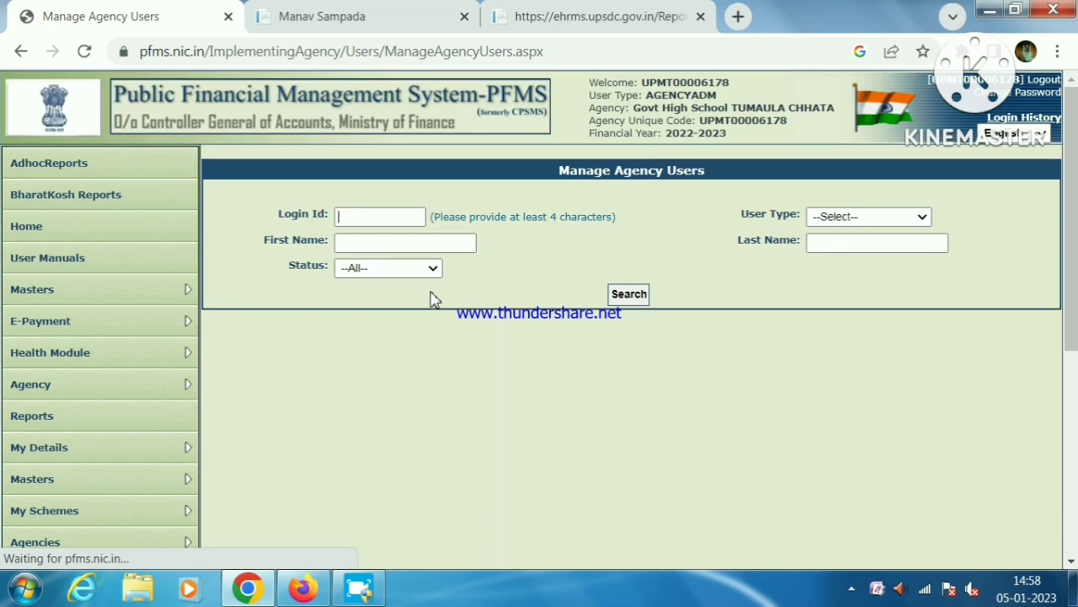
left_click(413, 268)
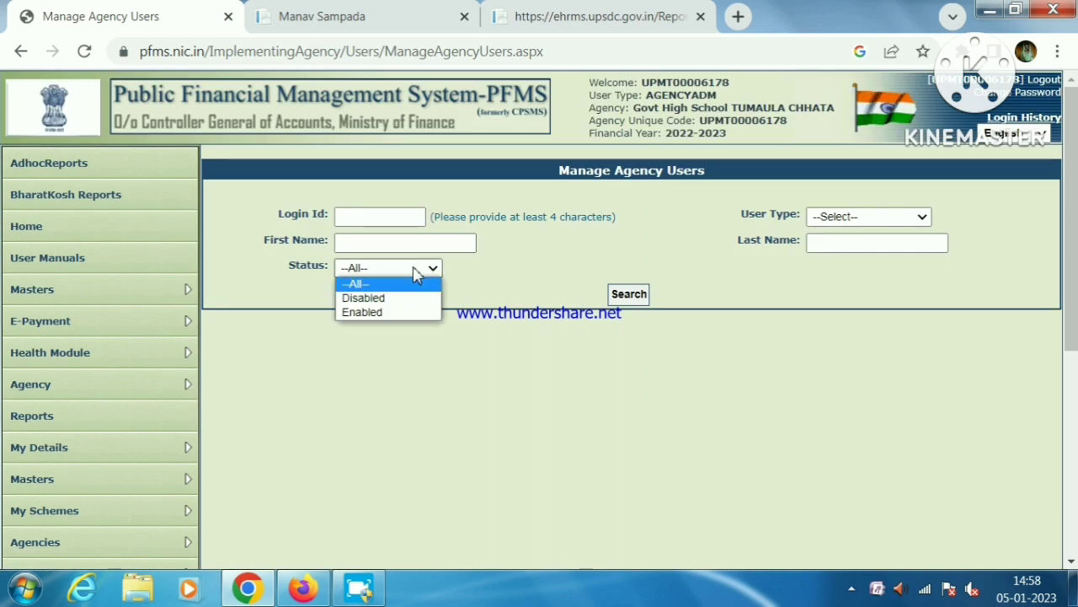
left_click(487, 272)
left_click(628, 295)
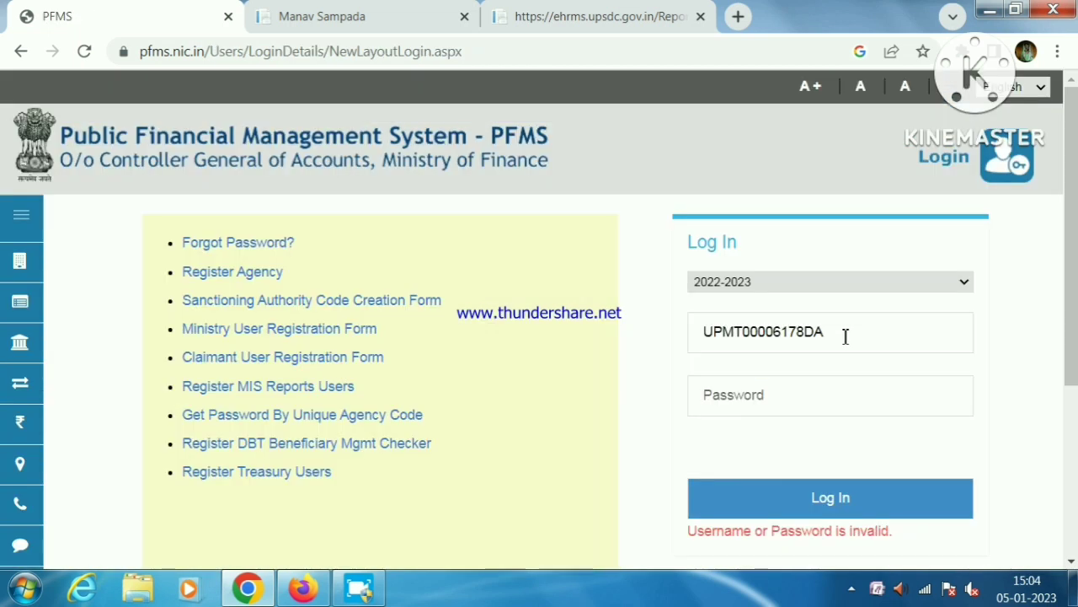
Log in to the approver account for 2022-2023 with its account password
type("••")
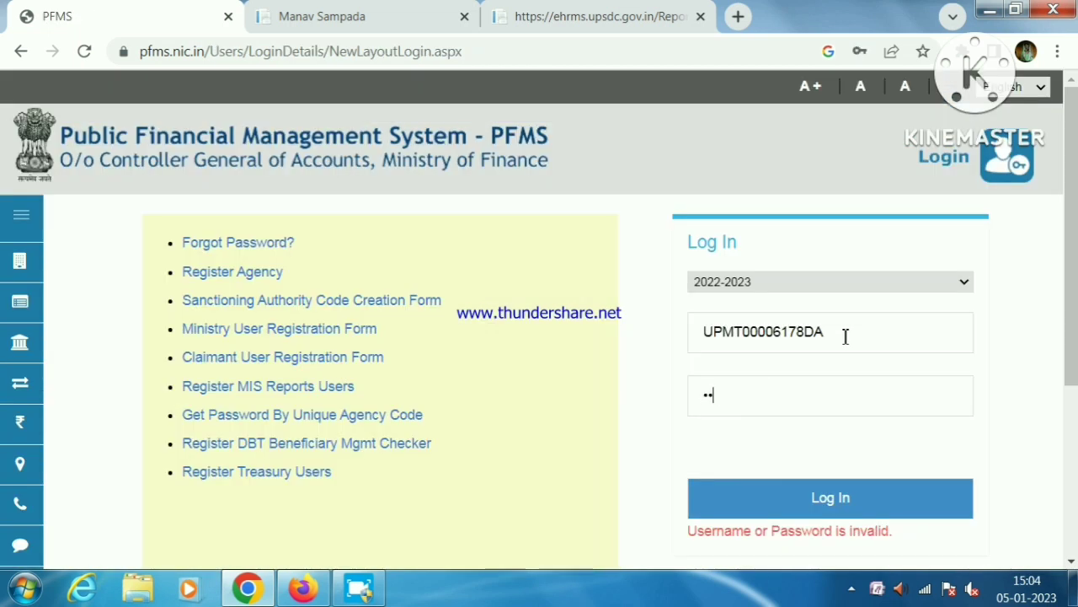
type("••••••••")
key("Return")
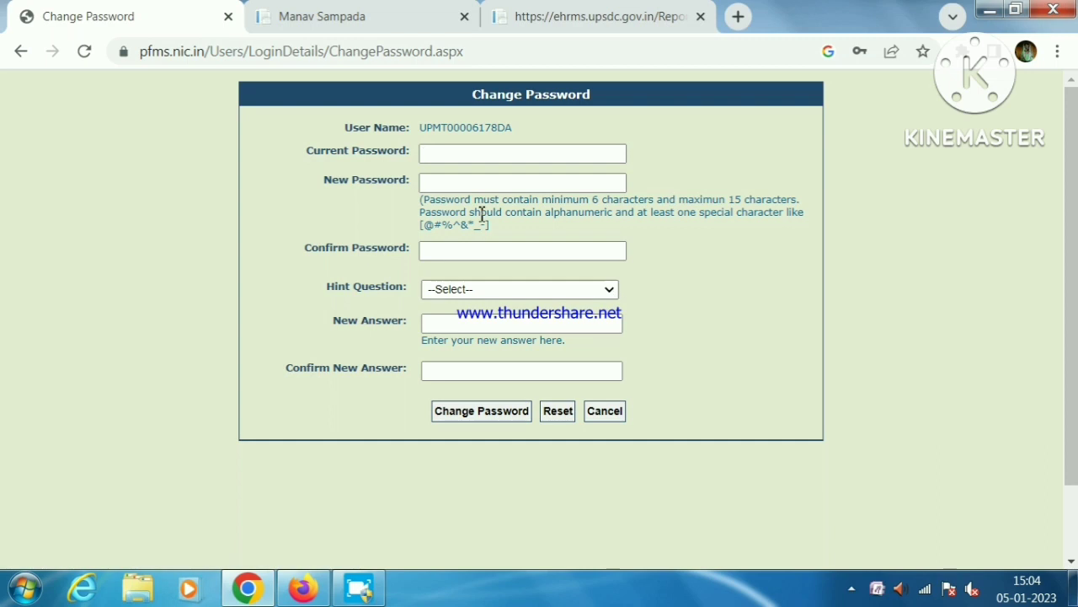
Enter the approver account's current password and a new password in the password change form
left_click(472, 152)
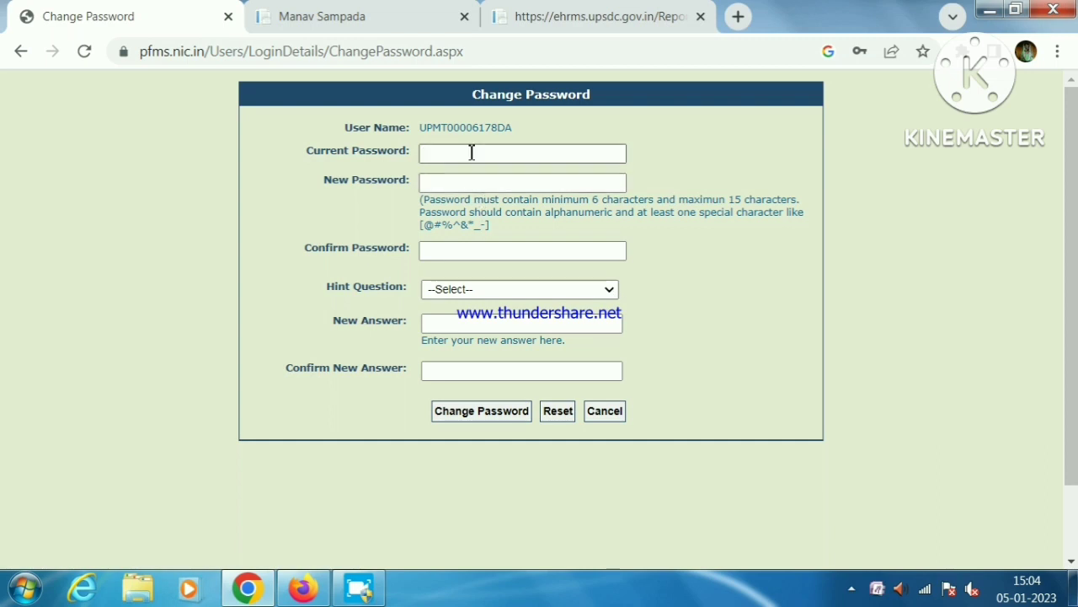
type("••••••••••")
key("Tab")
type("•••••••••••••")
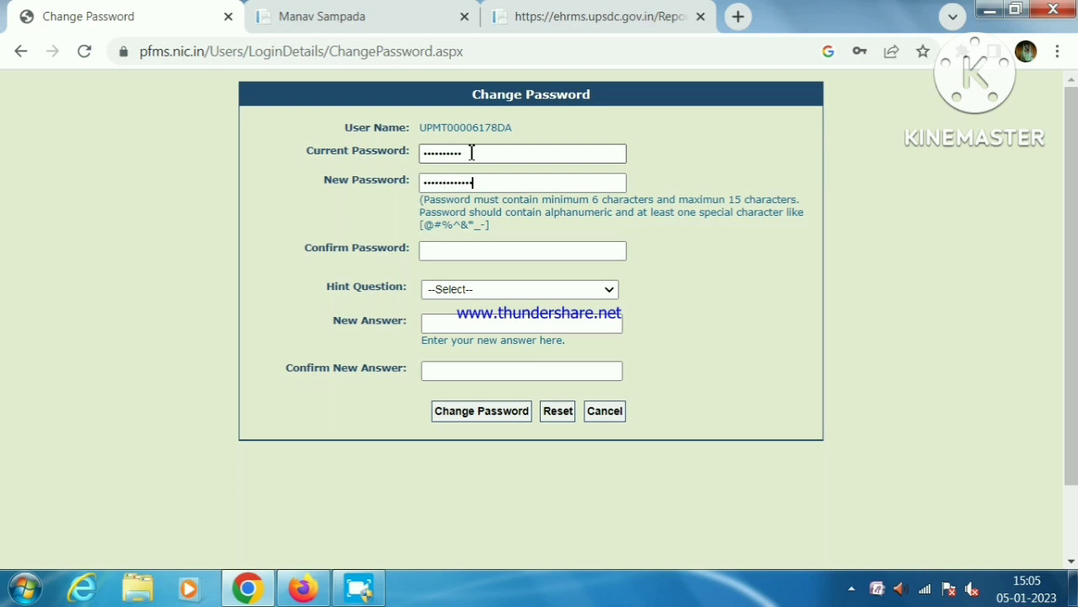
Re-enter the new password to confirm it, clearing the mistyped entry
key("Tab")
type("••••••••")
key("BackSpace")
key("BackSpace")
key("BackSpace")
key("BackSpace")
key("BackSpace")
key("BackSpace")
key("BackSpace")
key("BackSpace")
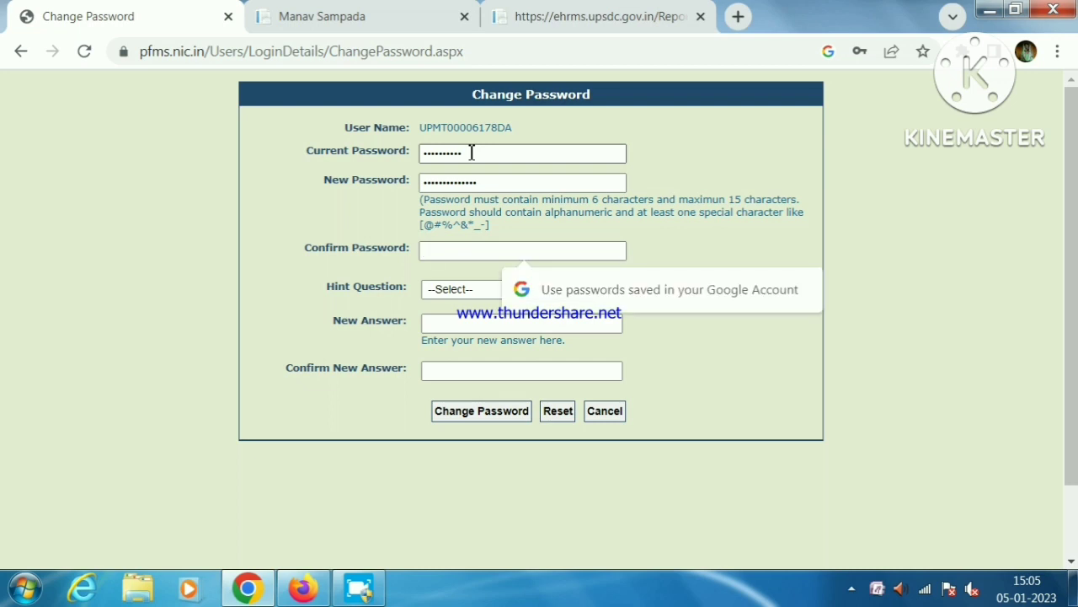
type("••••••••")
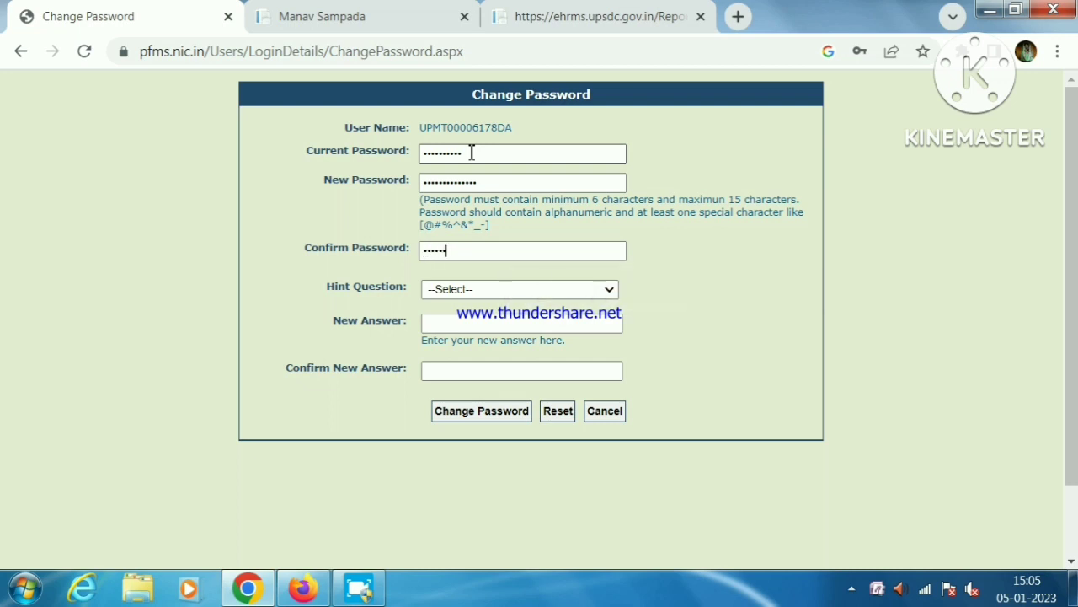
type("***")
Set the hint question to "Your favorite teacher?" and dismiss the Windows color scheme prompt
left_click(544, 291)
left_click(542, 348)
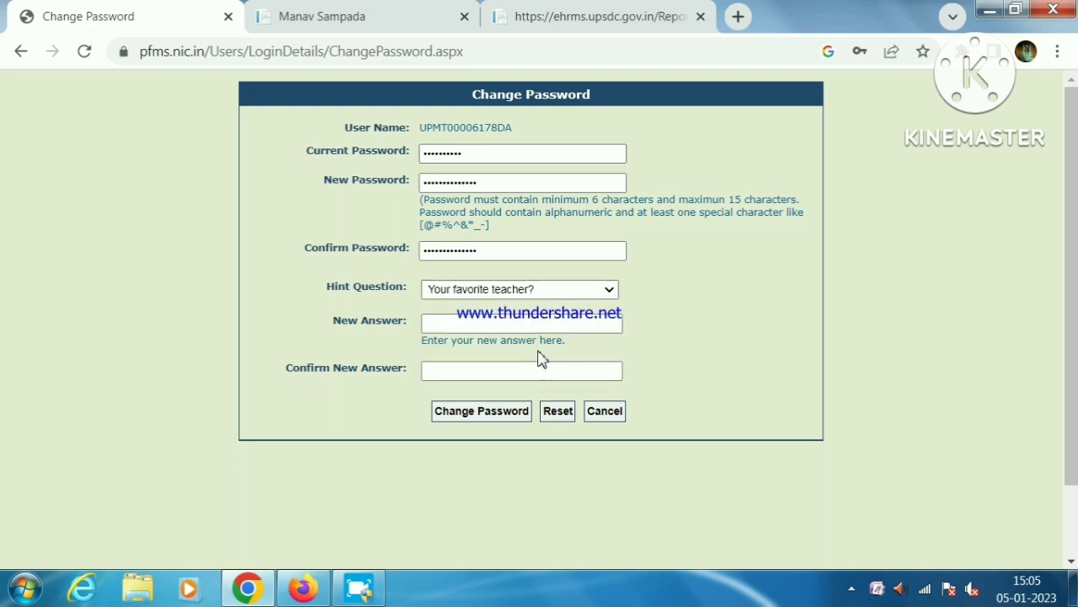
left_click(542, 324)
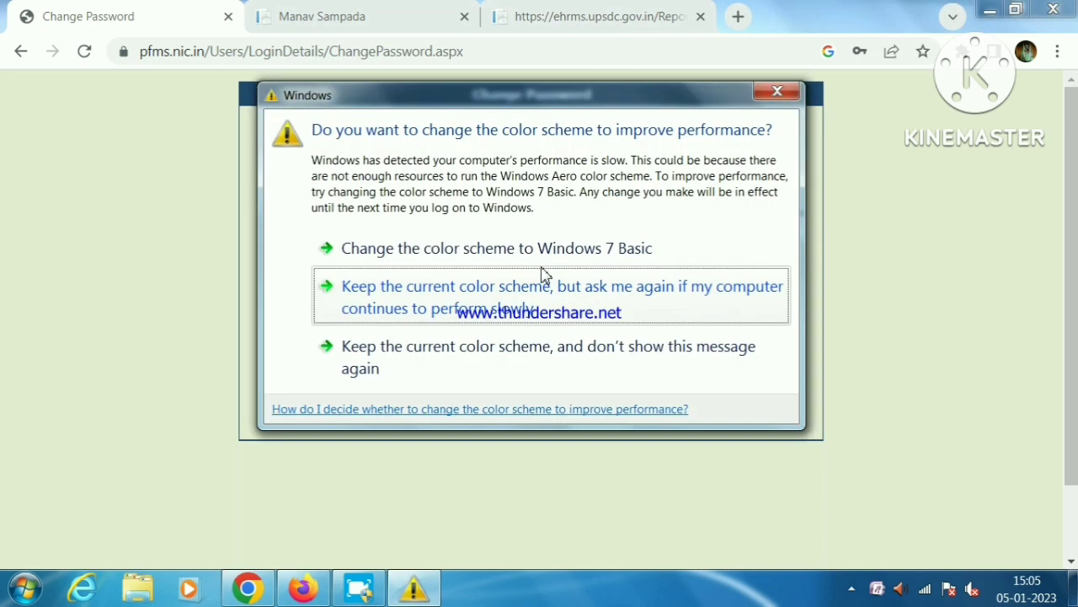
left_click(777, 93)
left_click(576, 328)
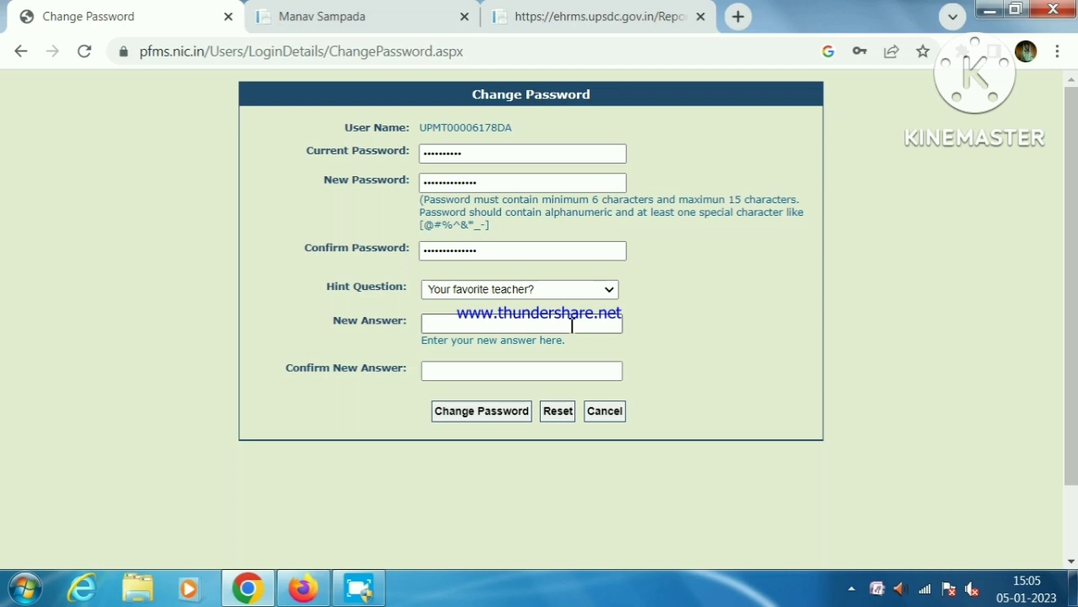
Enter and confirm the answer to the hint question, submit the approver's password change and acknowledge the message
type("•••••••••")
key("Tab")
type("•••••••••")
left_click(507, 415)
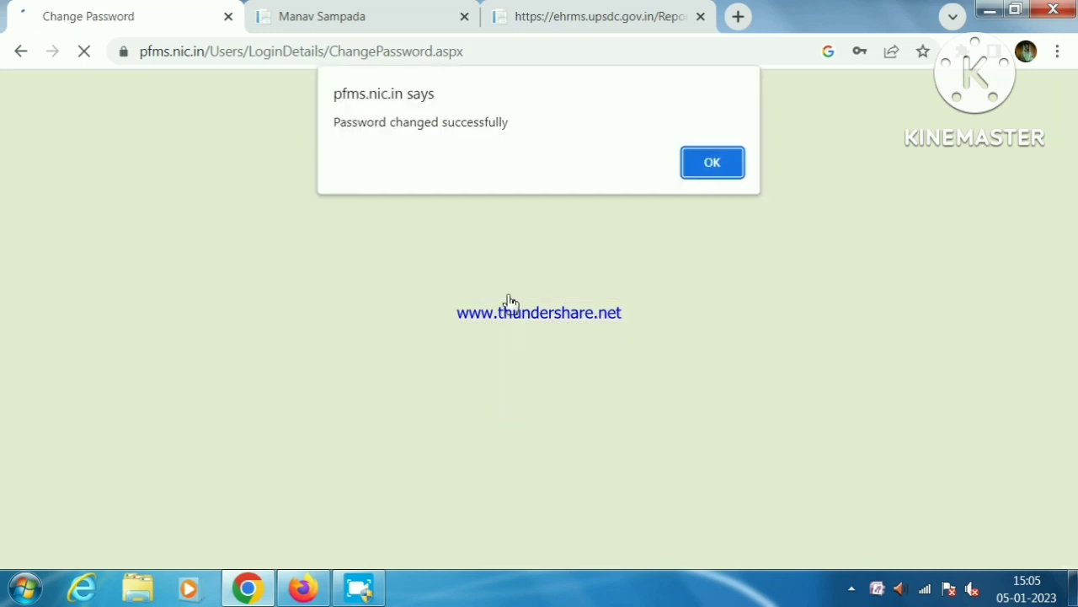
left_click(711, 159)
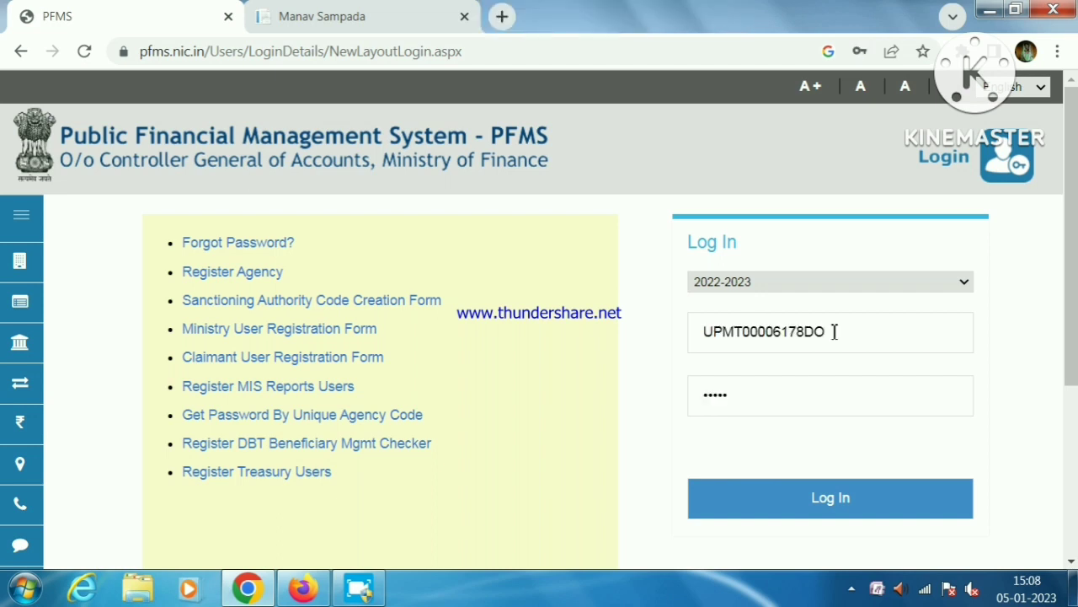
Try to log in to the data operator account for 2022-2023 with its account password
type("***")
type("**")
left_click(860, 496)
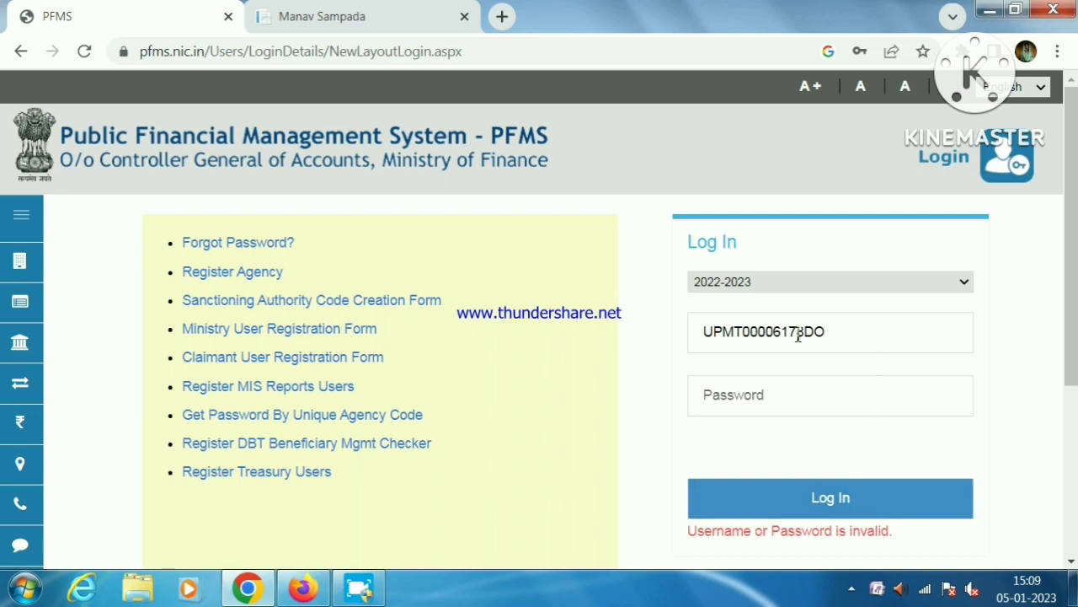
Start the forgotten password recovery and enter the data operator's login ID
left_click(285, 244)
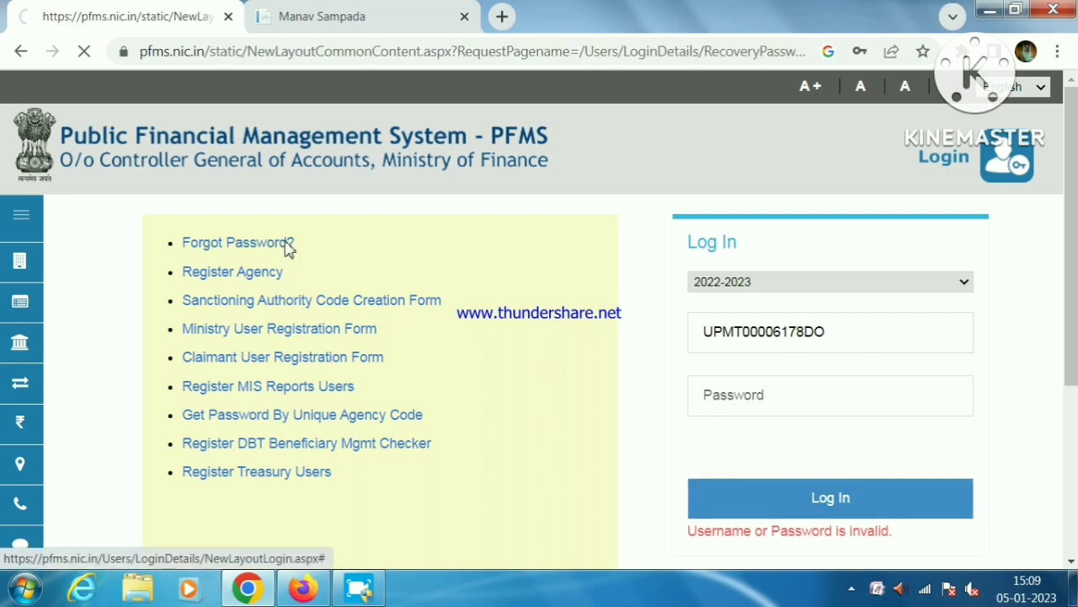
left_click(548, 438)
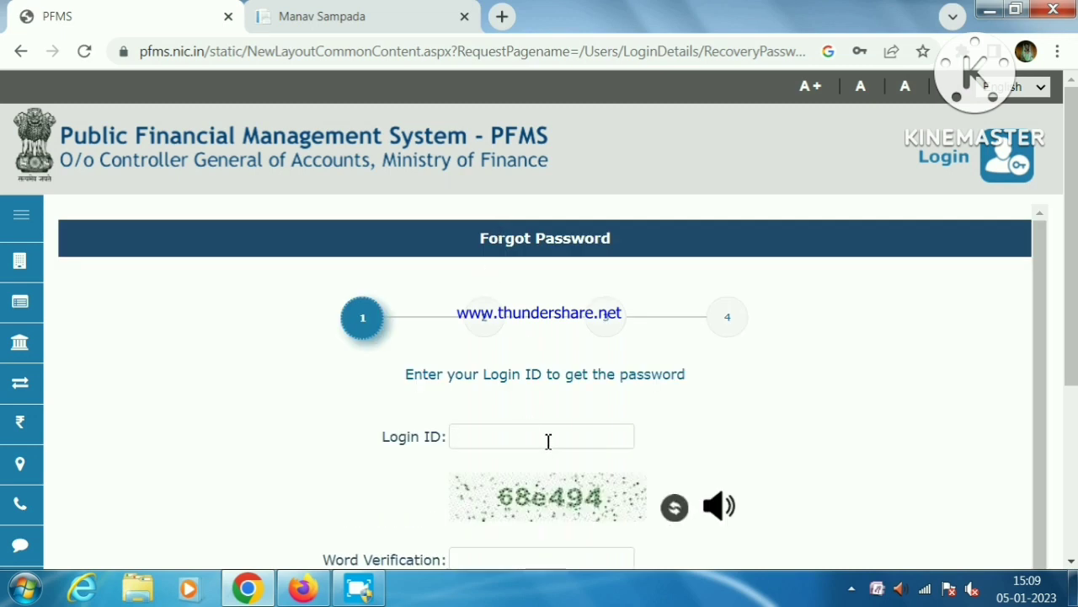
type("UPMT00006178")
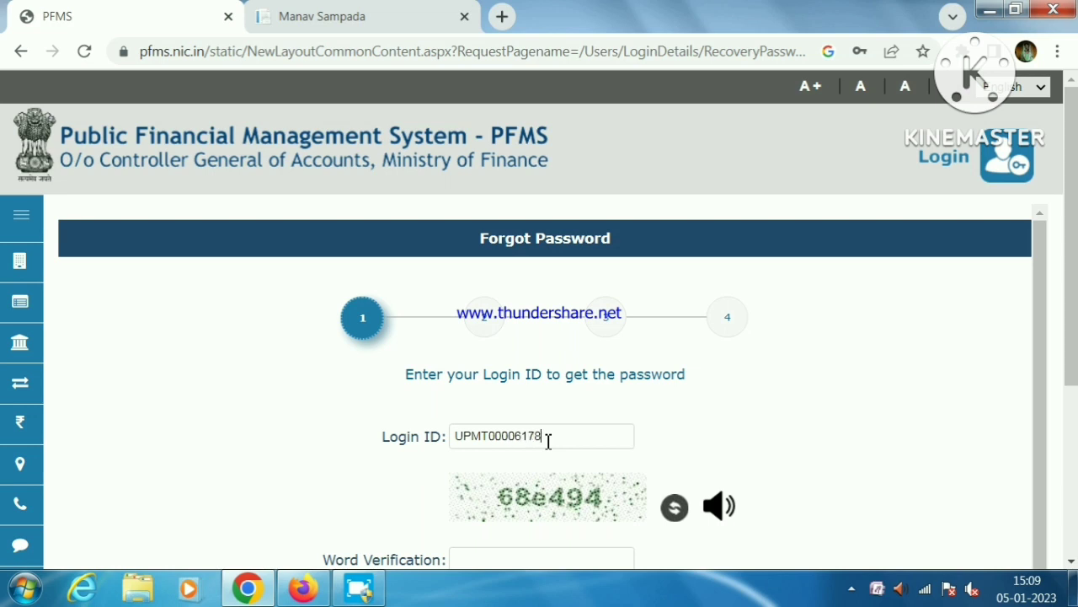
type("DO")
scroll(548, 442, "down", 2)
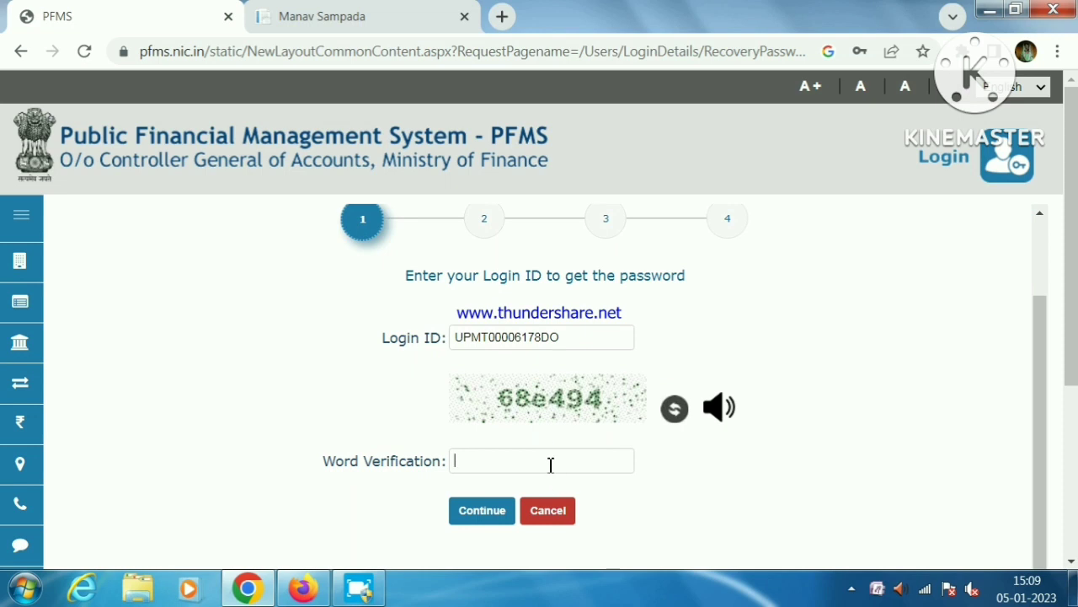
Enter the word verification code from the image, dismissing the Windows color scheme prompt, and continue the password recovery
left_click(551, 465)
type("6")
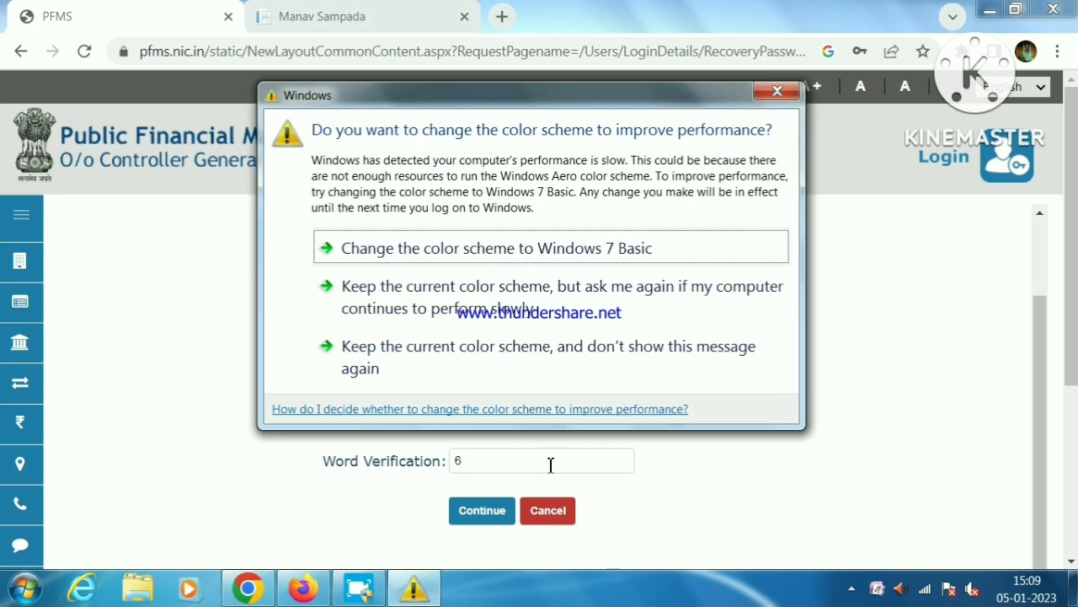
left_click(777, 93)
type("8e")
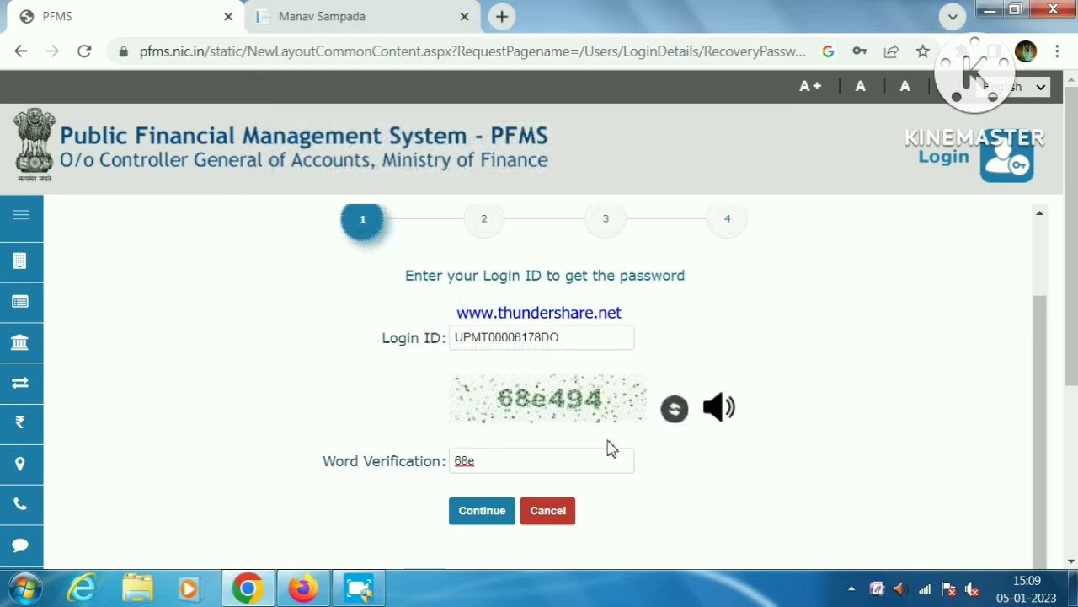
type("494")
key("Return")
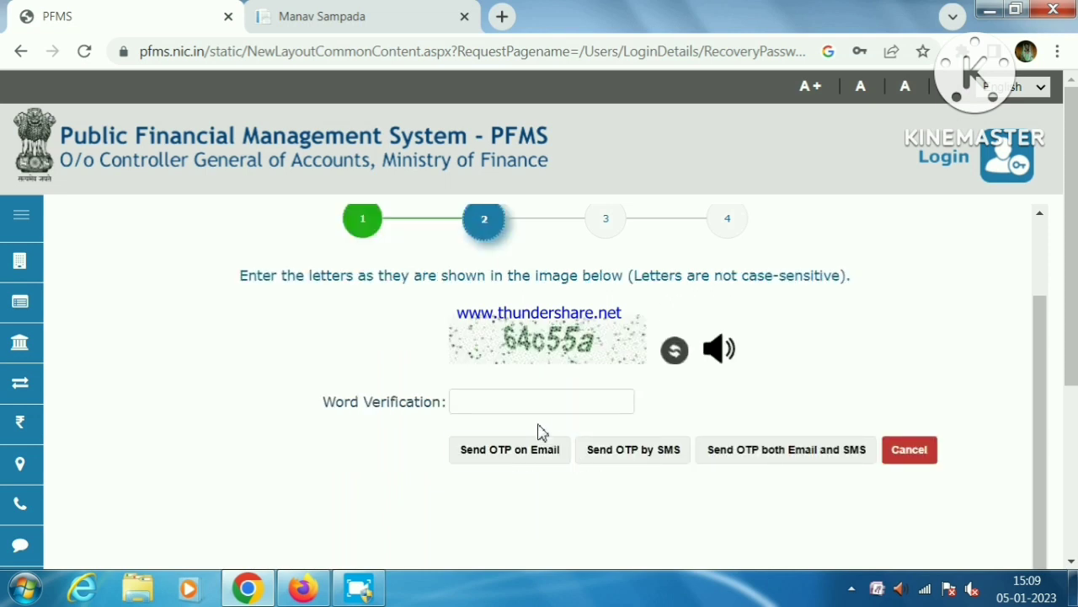
Try to request an OTP by SMS with the word verification code from the image
type("67c55a")
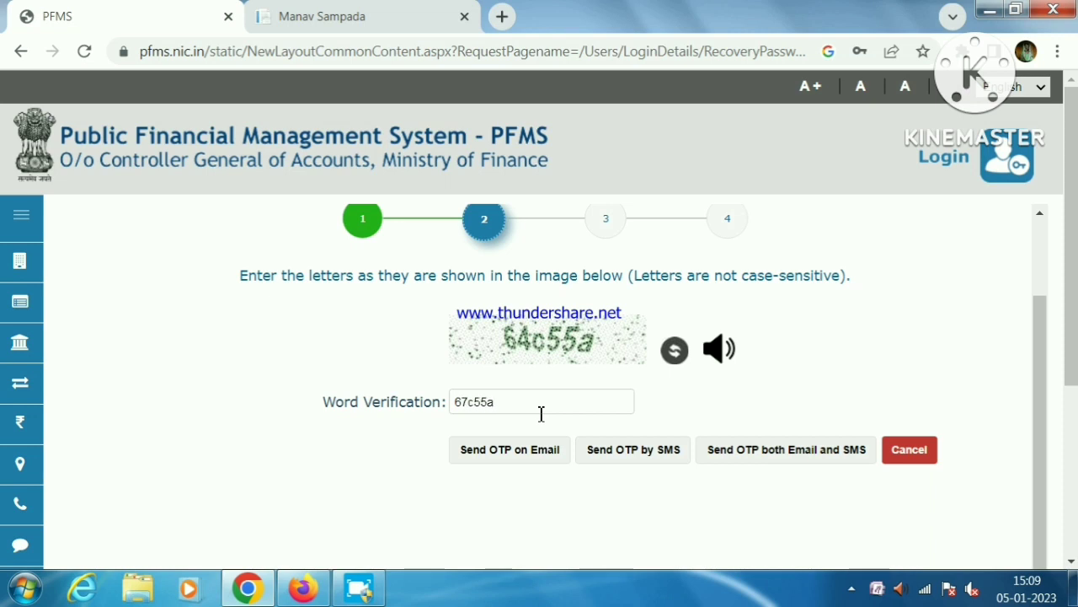
left_click(618, 461)
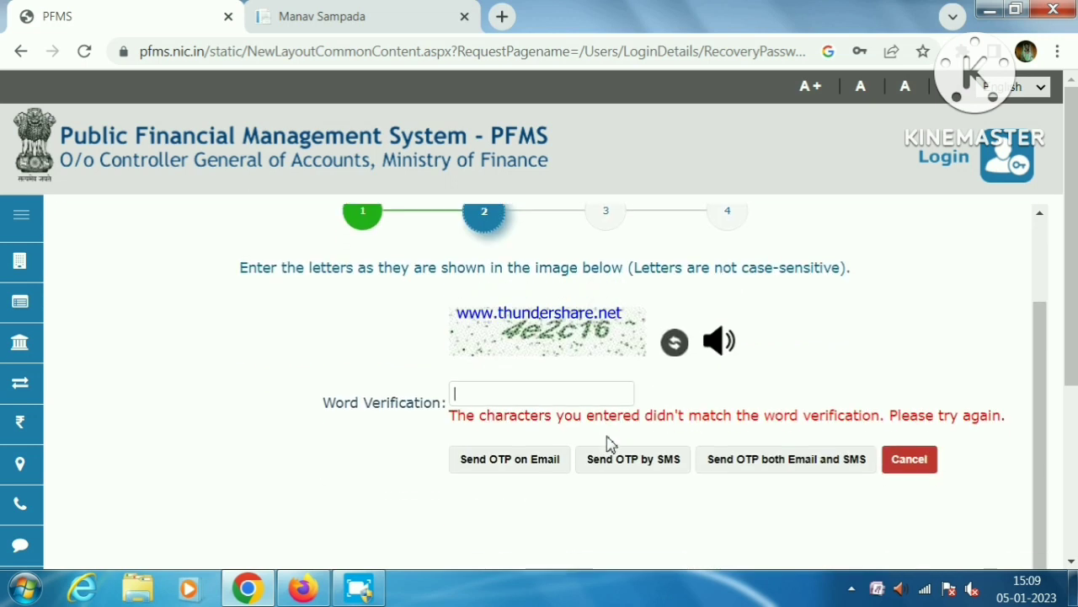
Enter the new word verification code and request the OTP by SMS
type("4e2c16")
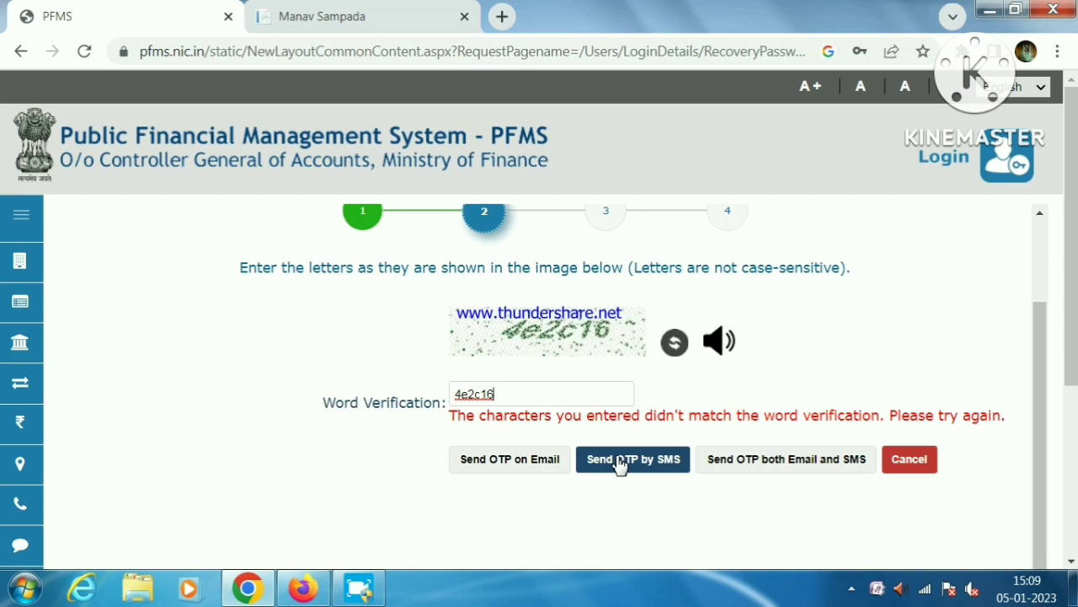
left_click(620, 465)
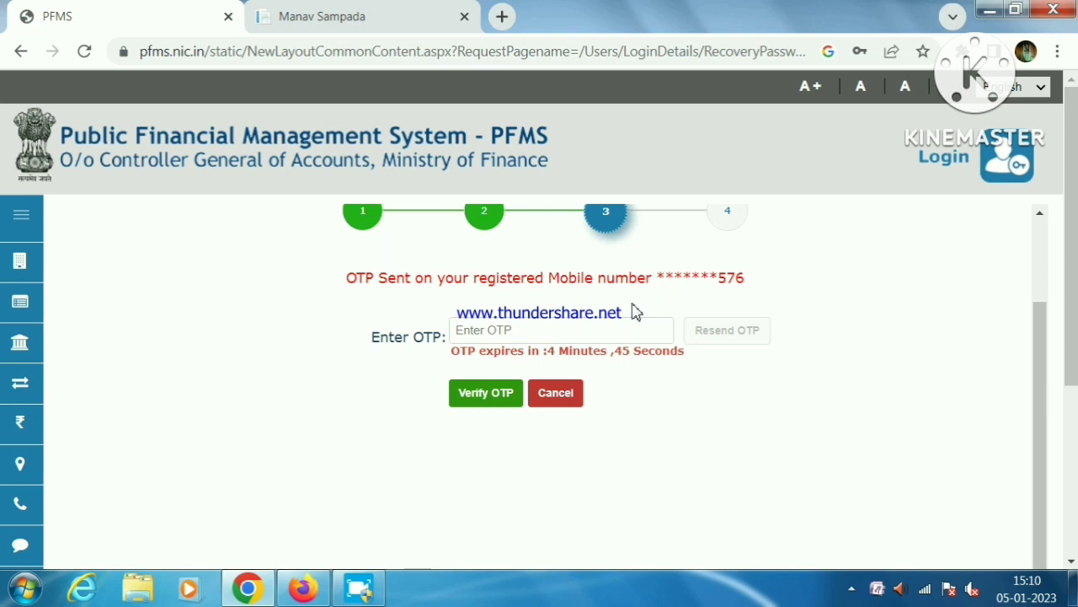
left_click(431, 12)
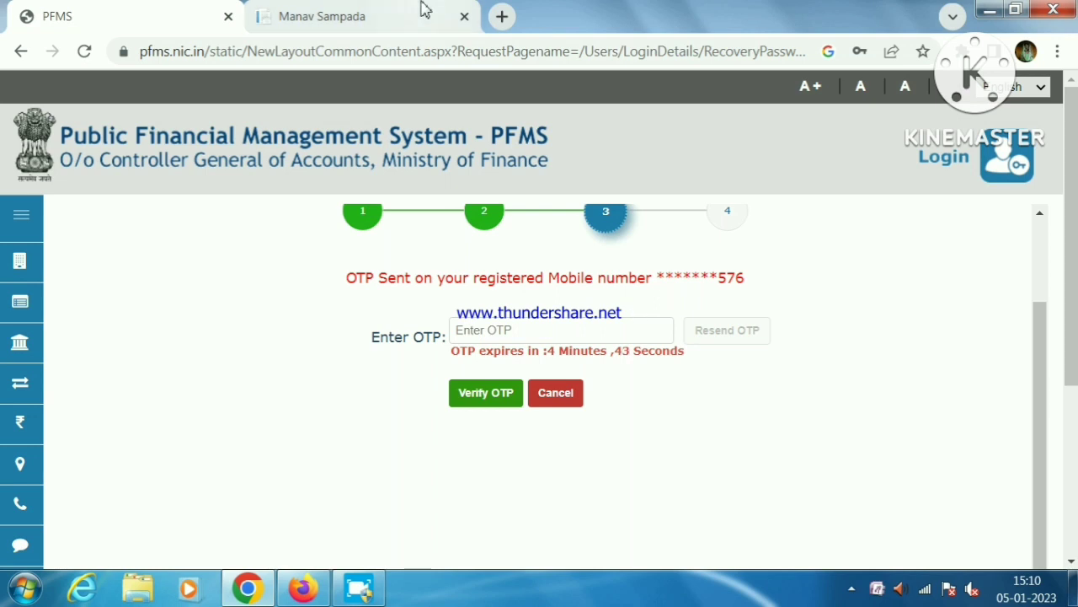
left_click(632, 280)
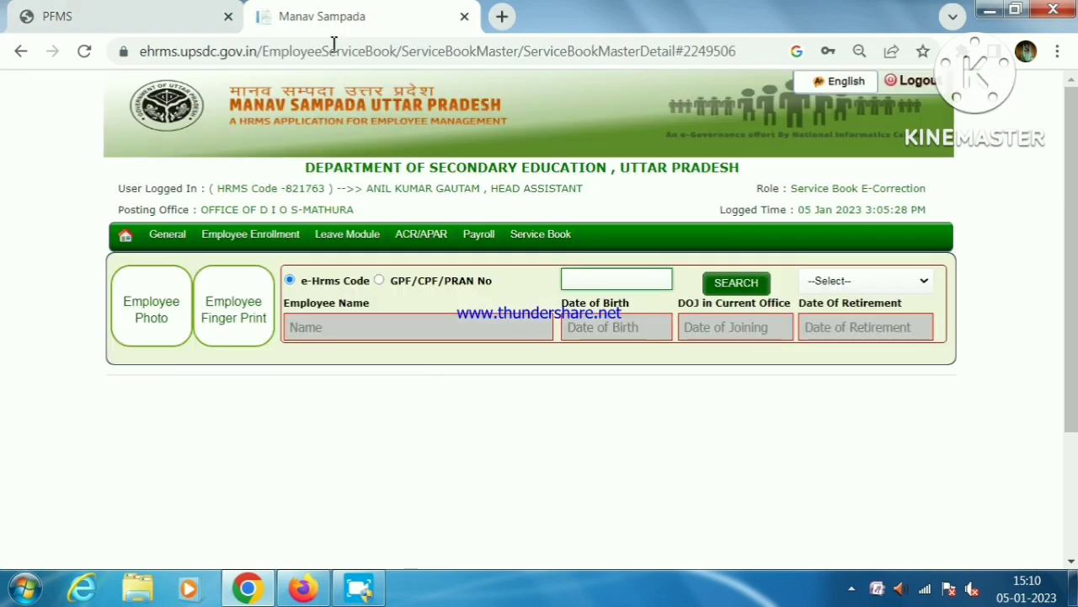
left_click(132, 12)
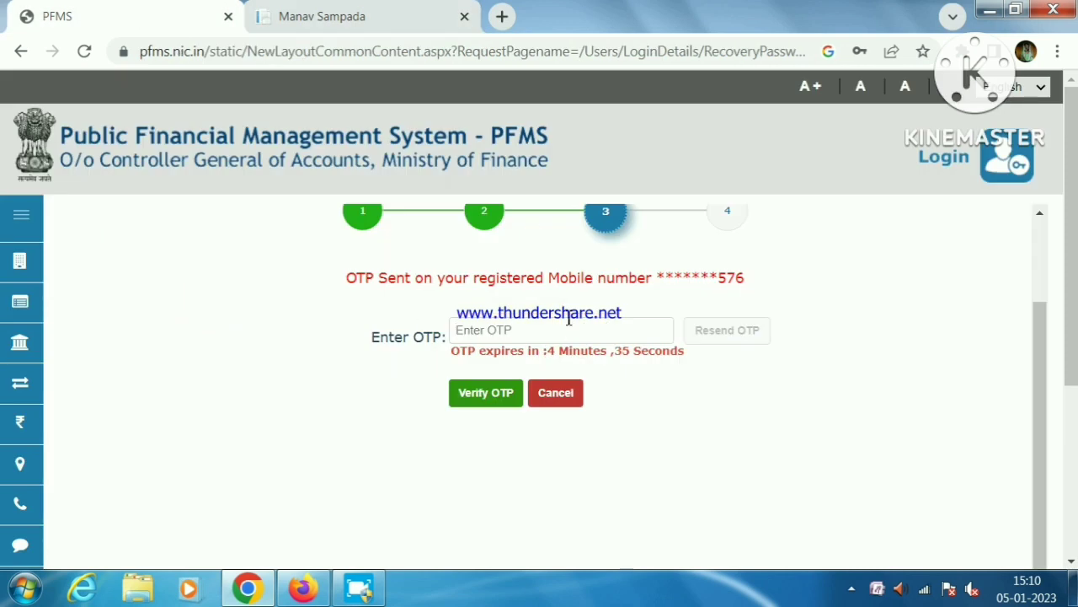
left_click(333, 12)
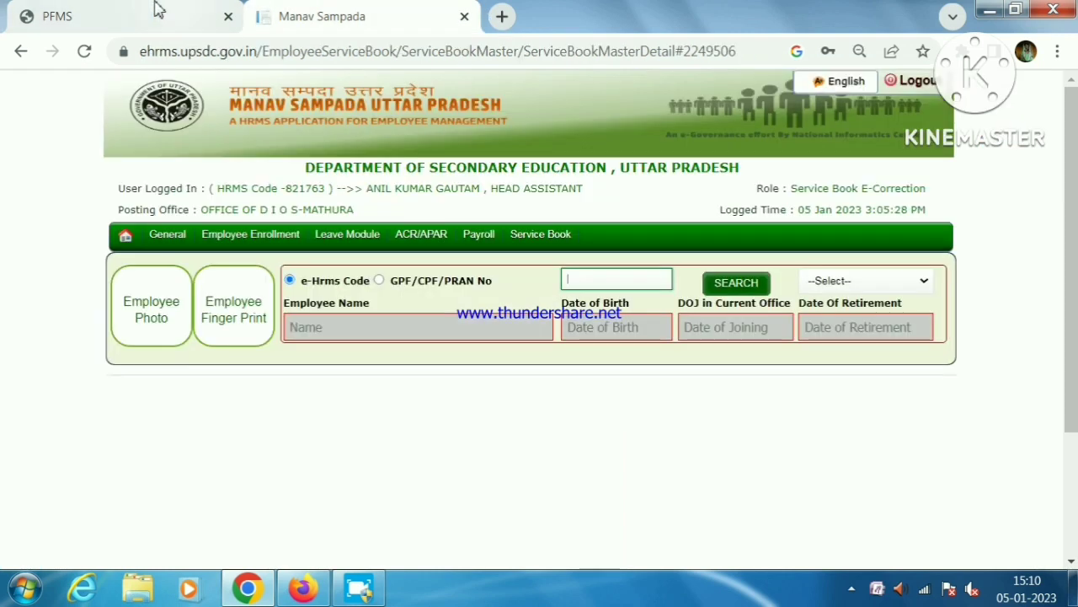
left_click(156, 10)
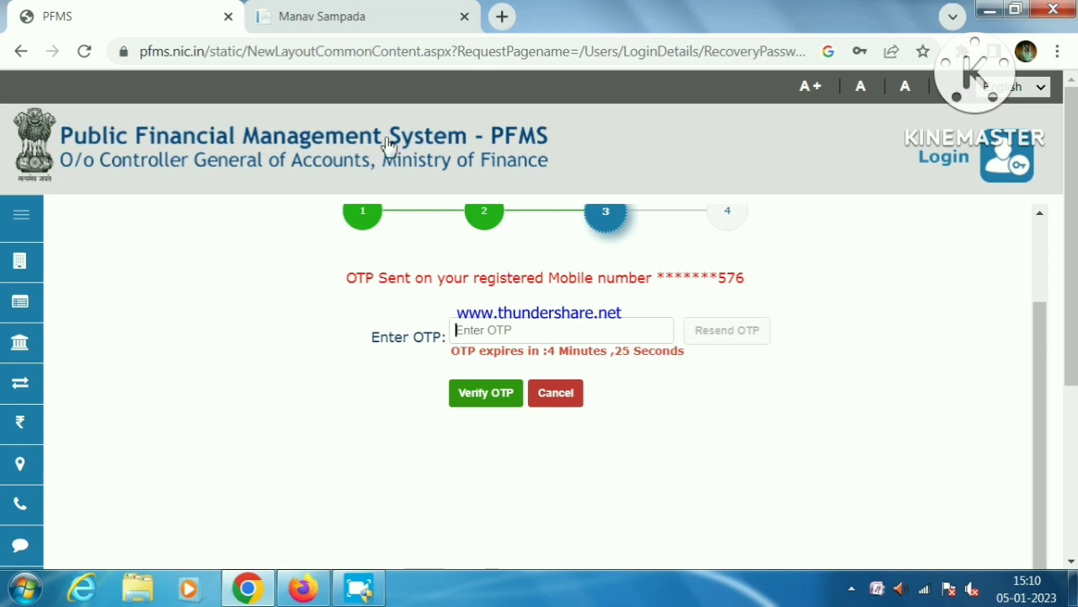
left_click(381, 9)
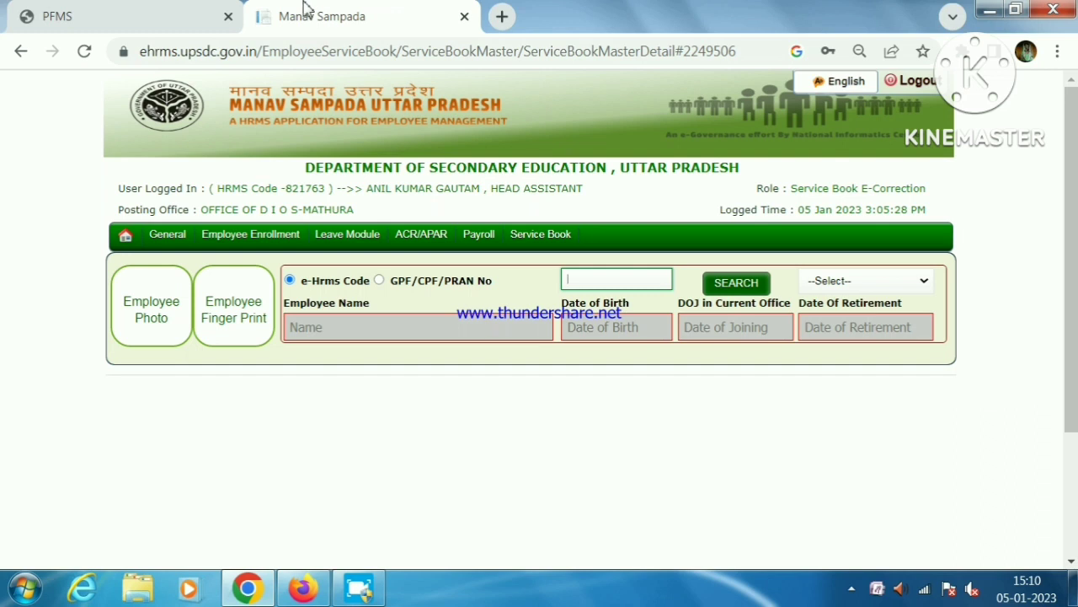
left_click(133, 10)
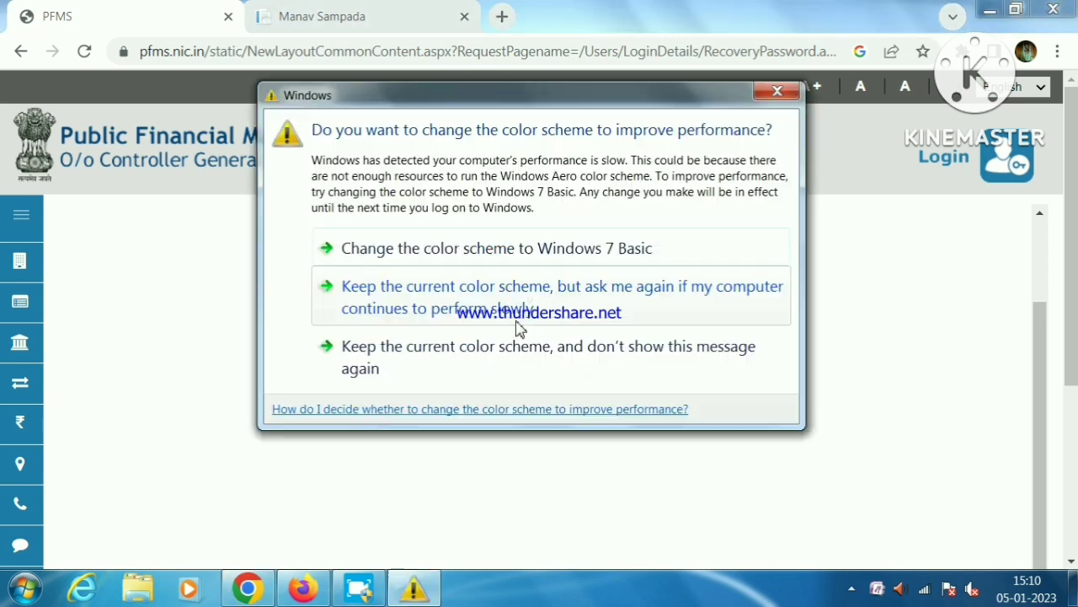
Dismiss the Windows color scheme prompt, enter the OTP received by SMS and verify it
left_click(778, 93)
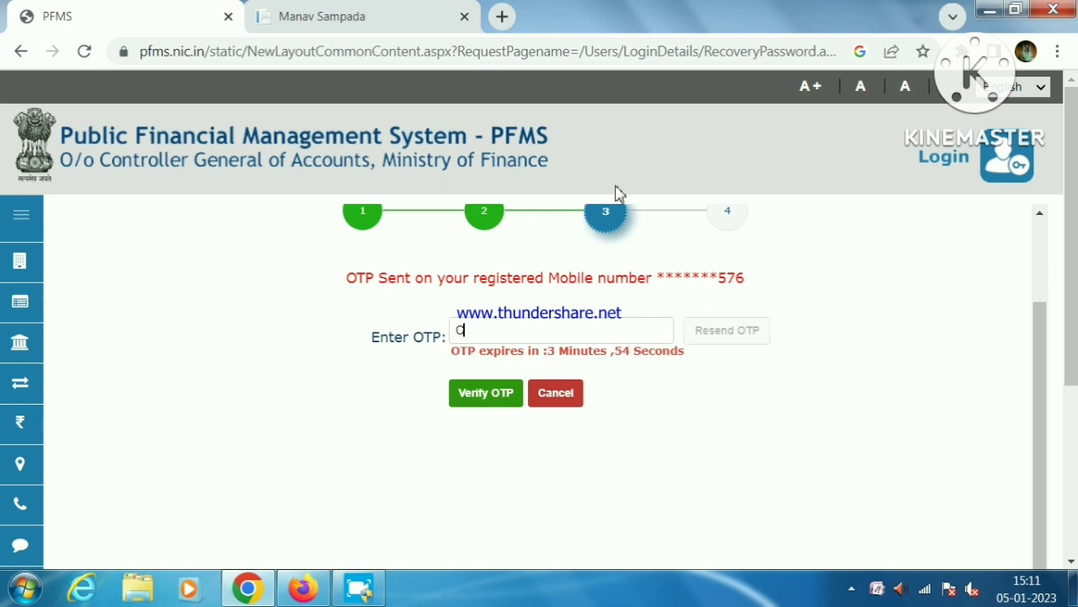
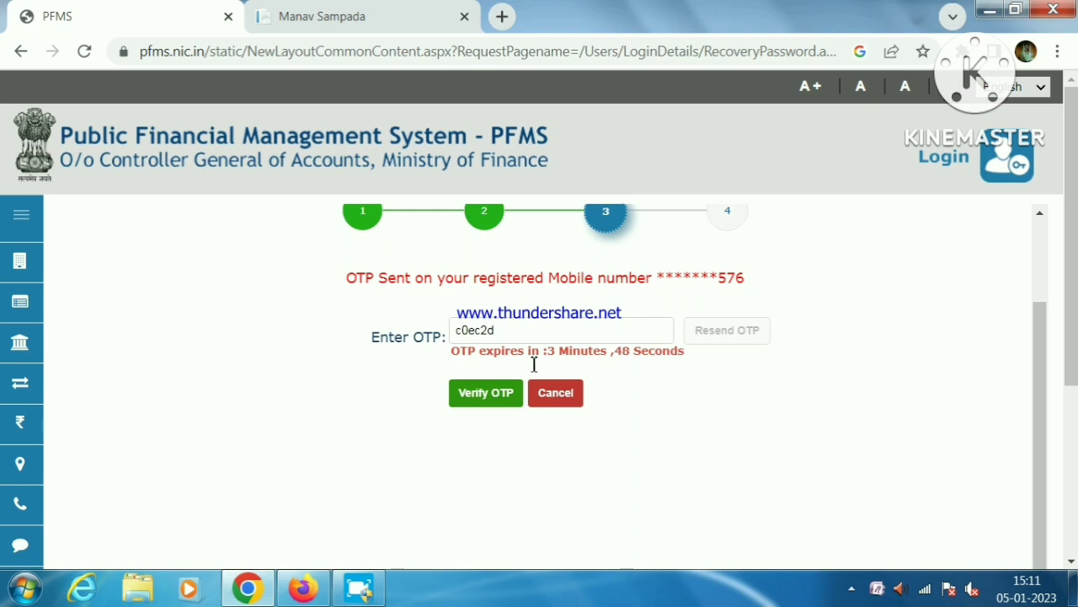
left_click(506, 394)
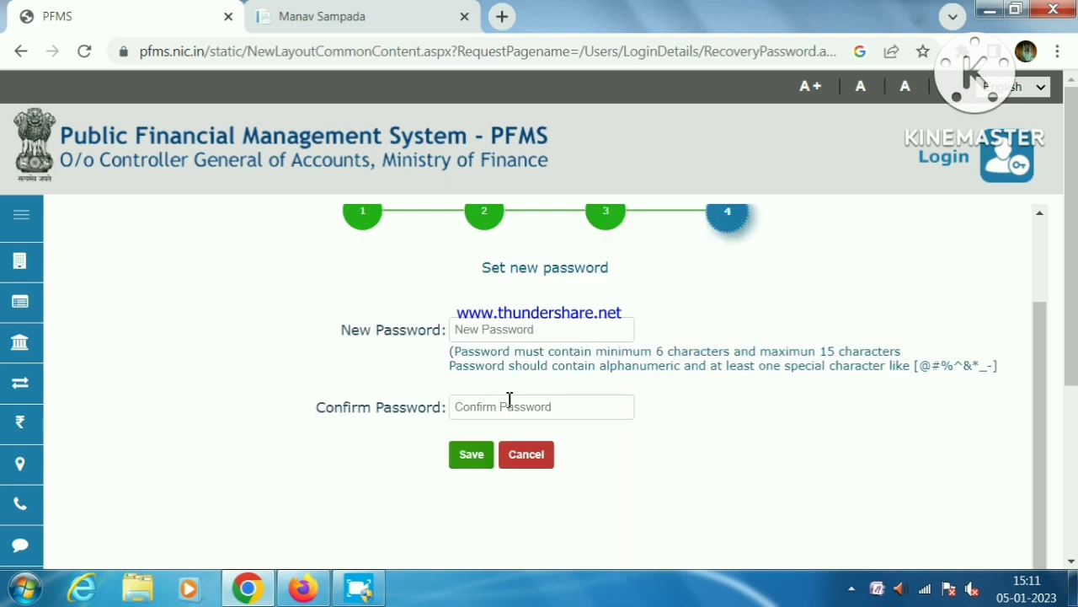
Enter and confirm a new password for the data operator account and save it
left_click(512, 327)
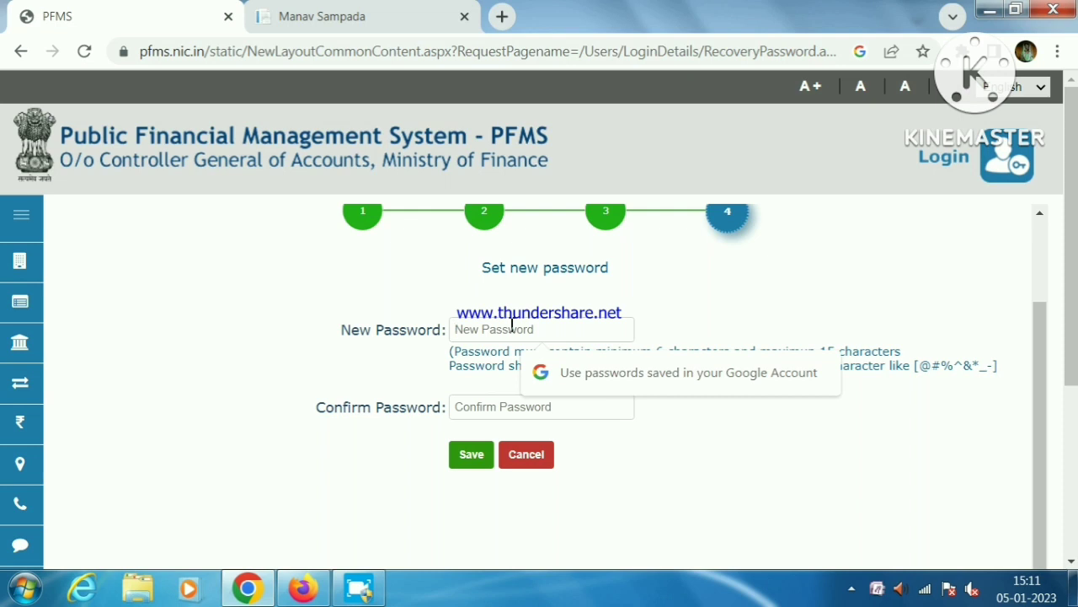
type("•••••••")
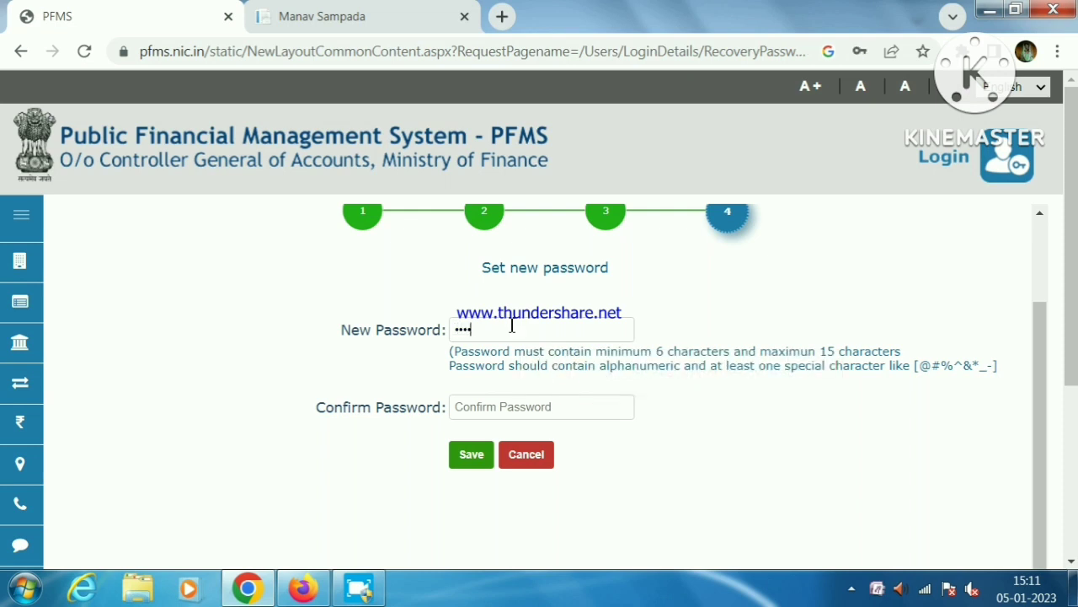
type("••••••")
key("Tab")
type("••••••••••")
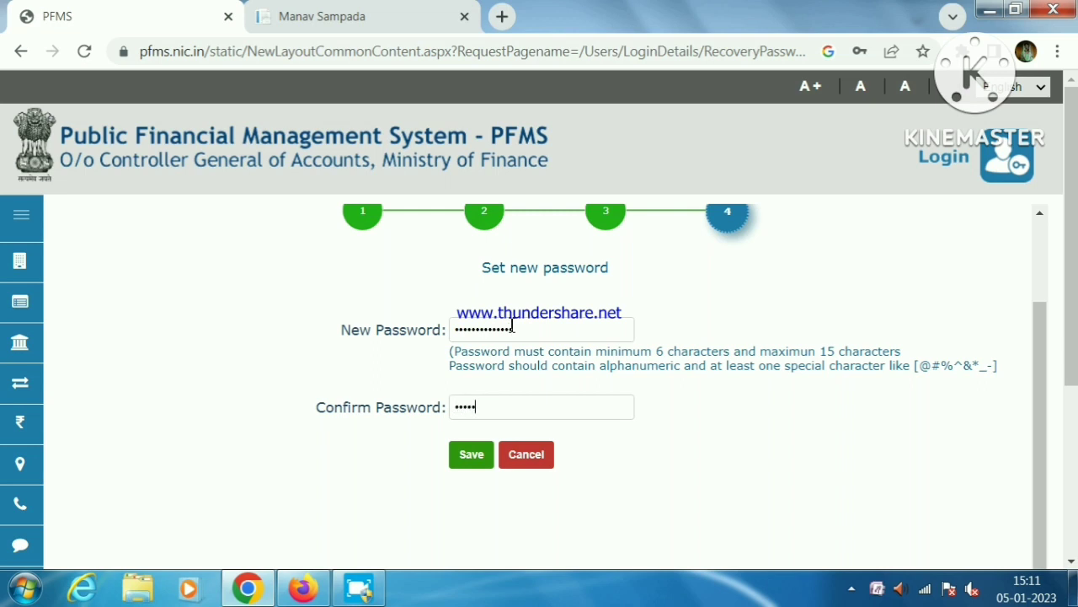
type("••••")
left_click(479, 460)
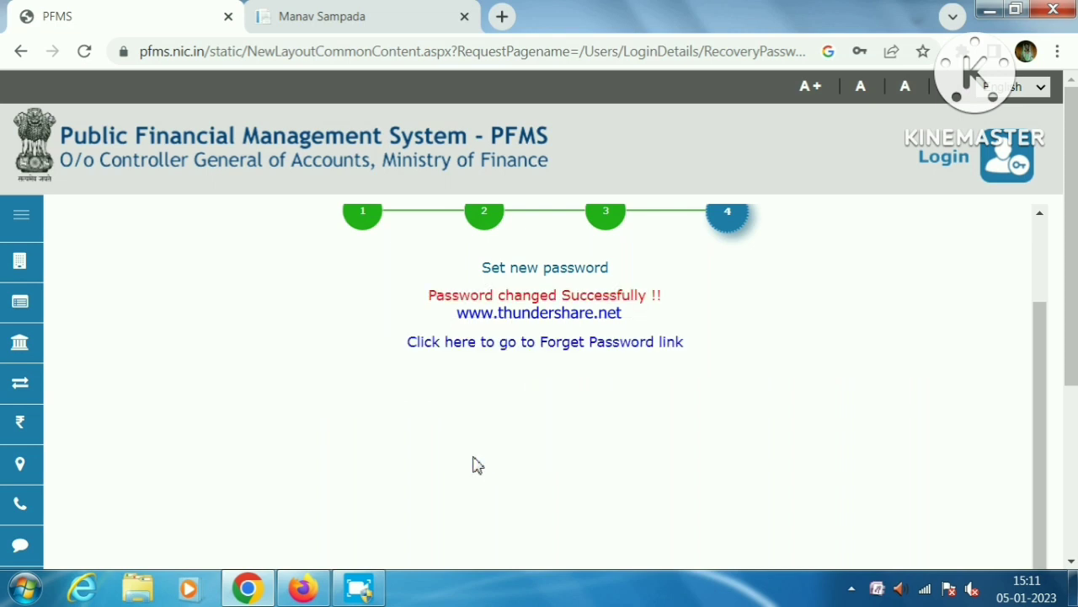
Log in to PFMS as the data operator and open the form for creating a new vendor
left_click(948, 166)
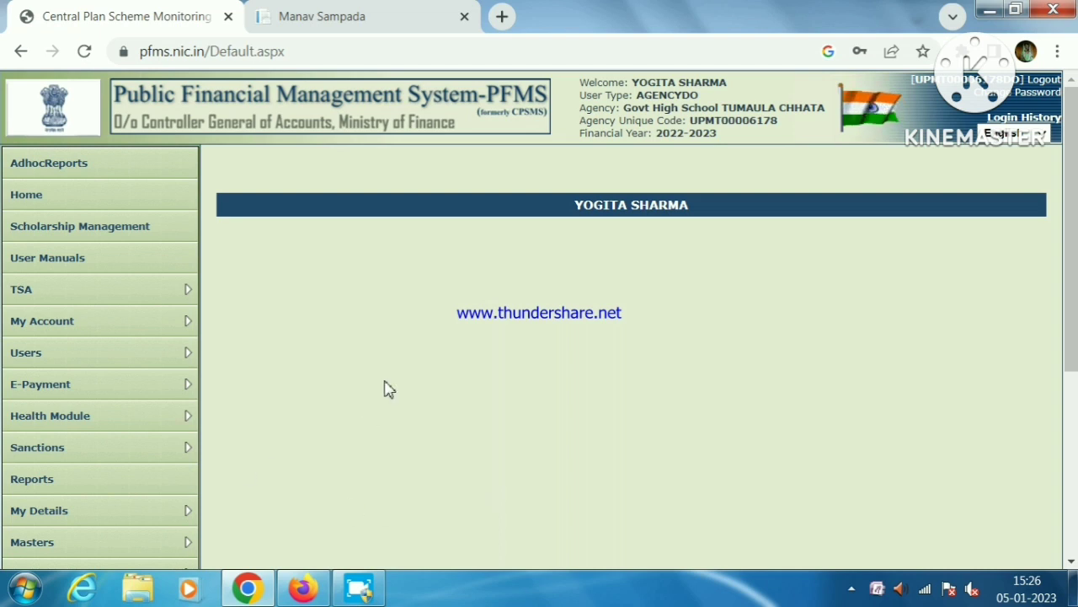
mouse_move(172, 359)
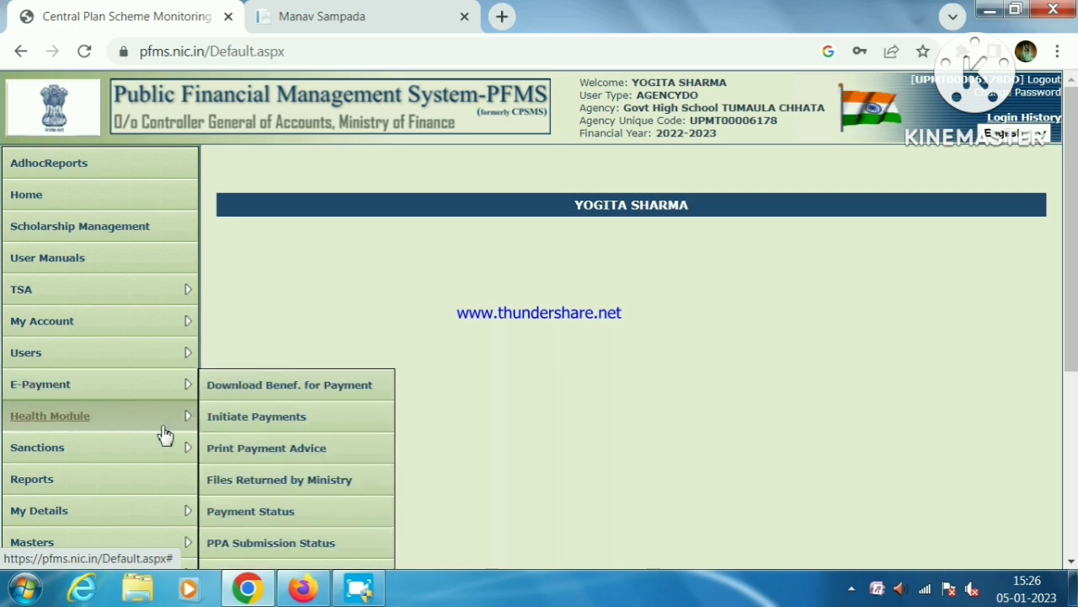
scroll(164, 435, "down", 3)
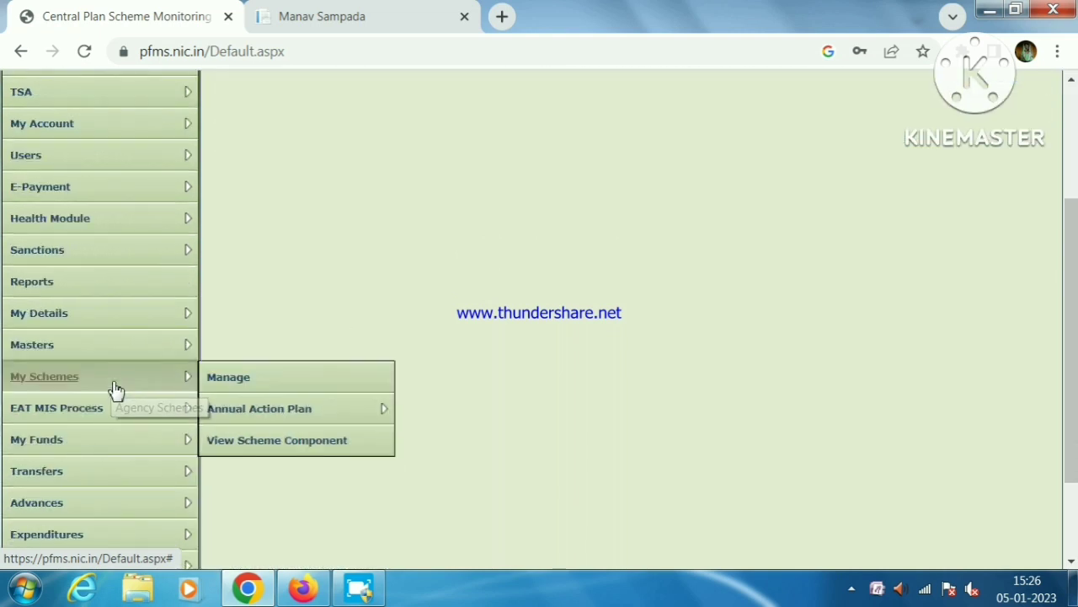
mouse_move(116, 551)
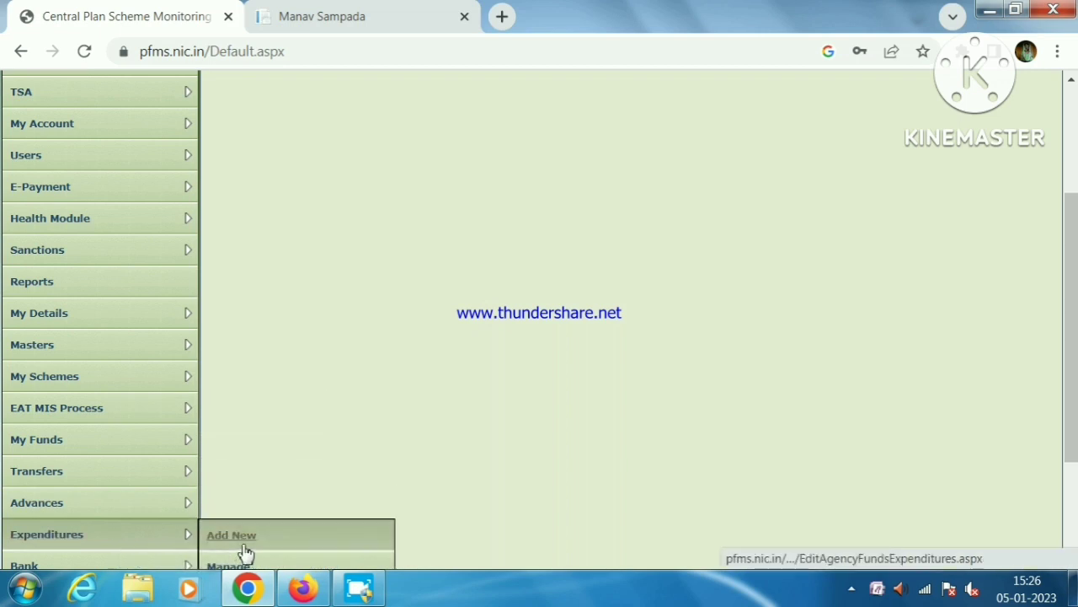
mouse_move(102, 350)
mouse_move(263, 342)
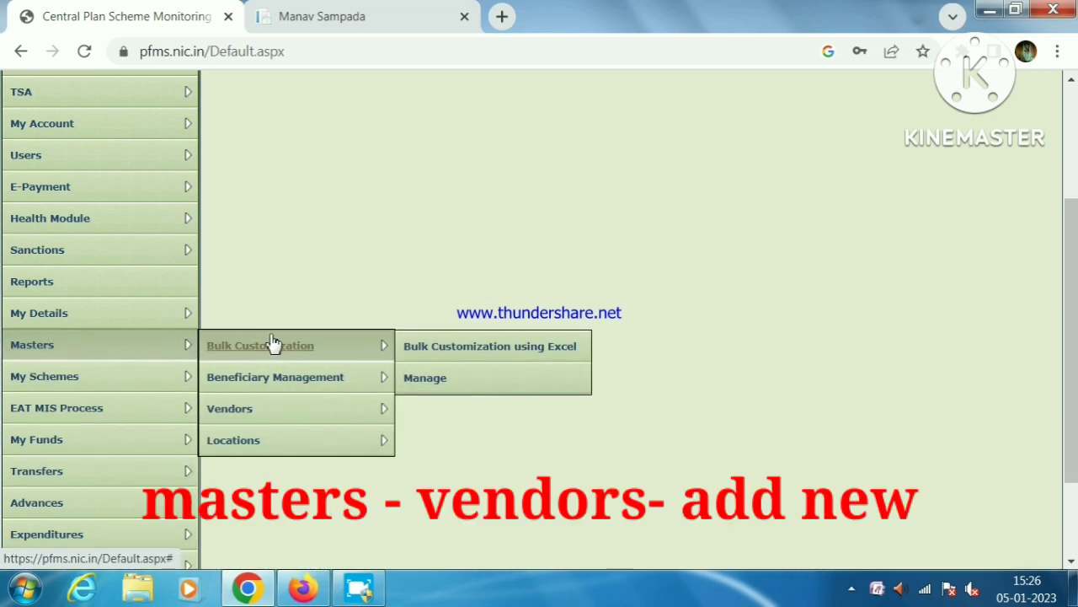
mouse_move(272, 412)
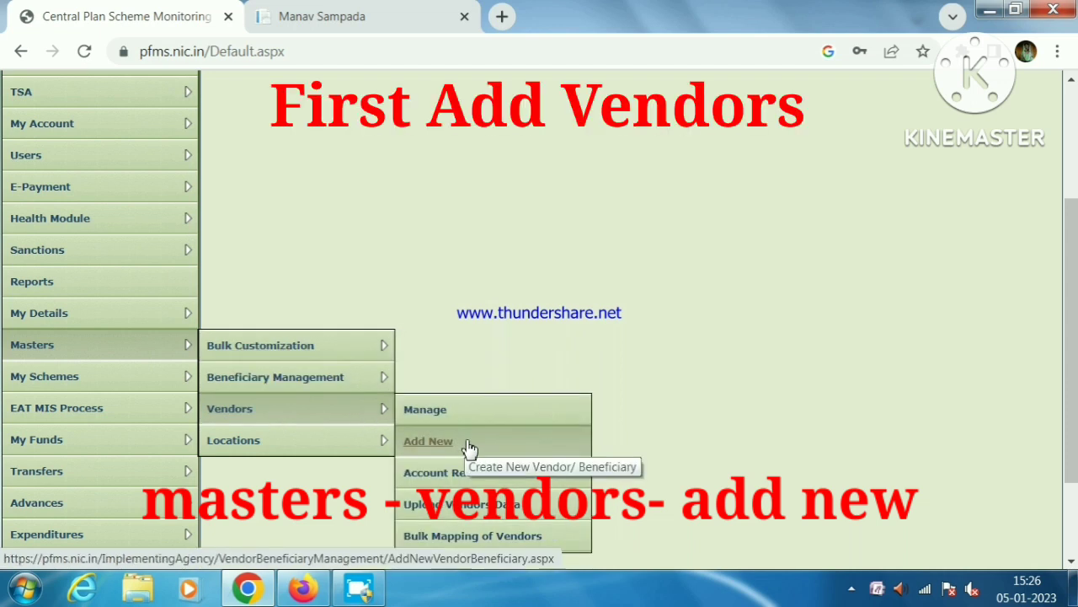
left_click(469, 447)
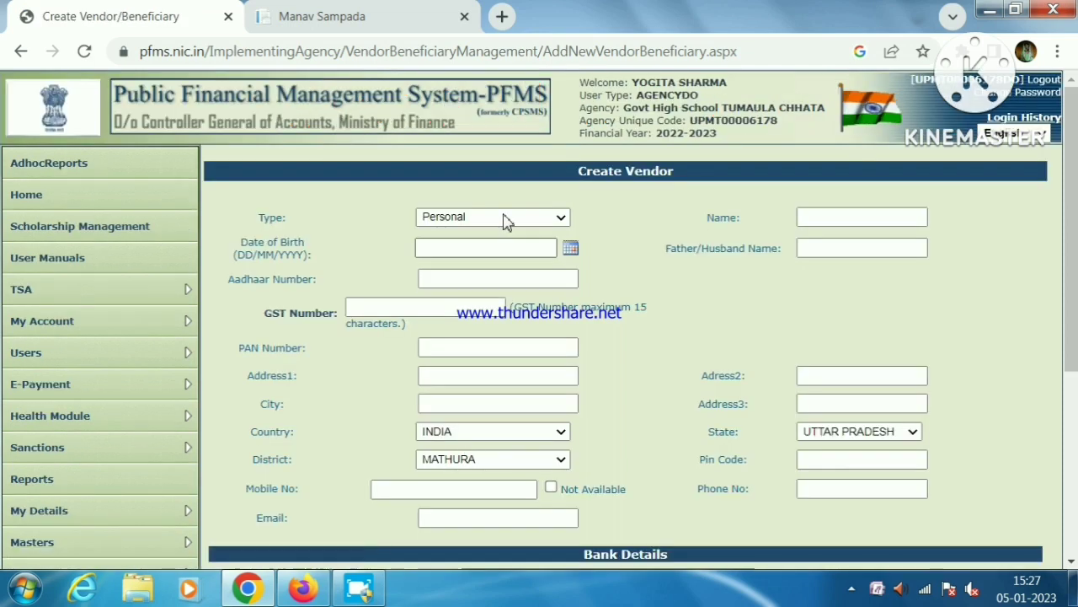
Look over the personal and bank detail fields of the Create Vendor form, including the date of birth calendar
left_click(571, 250)
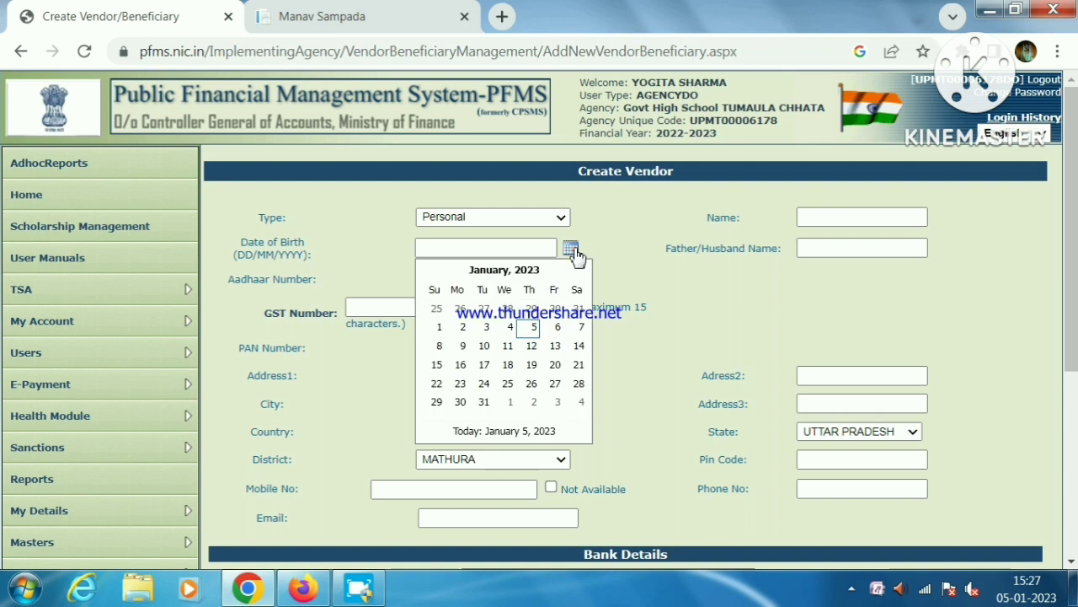
left_click(485, 246)
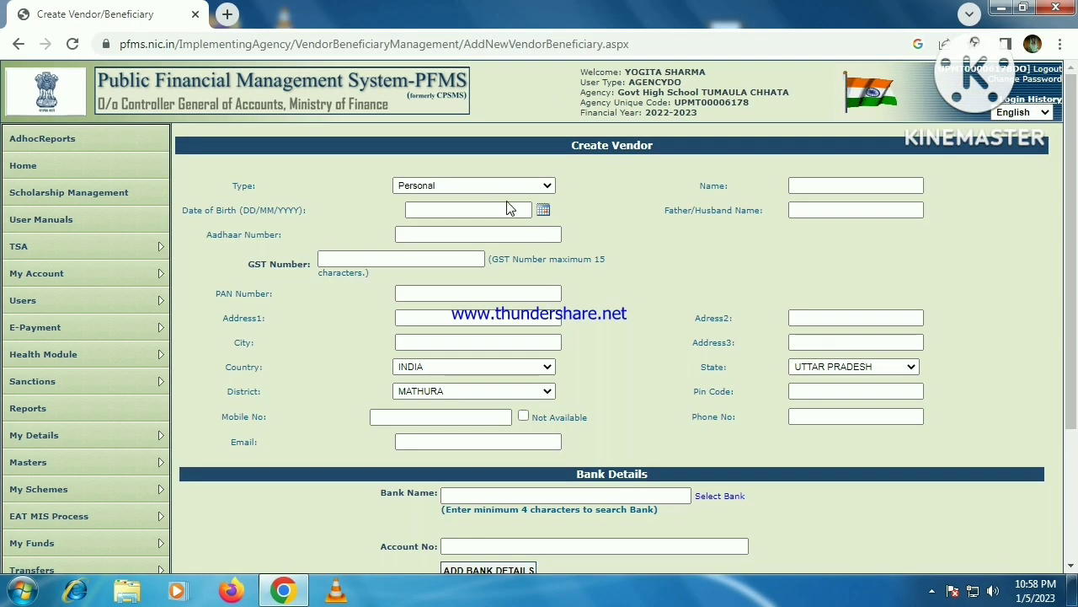
scroll(546, 203, "down", 1)
scroll(546, 204, "down", 3)
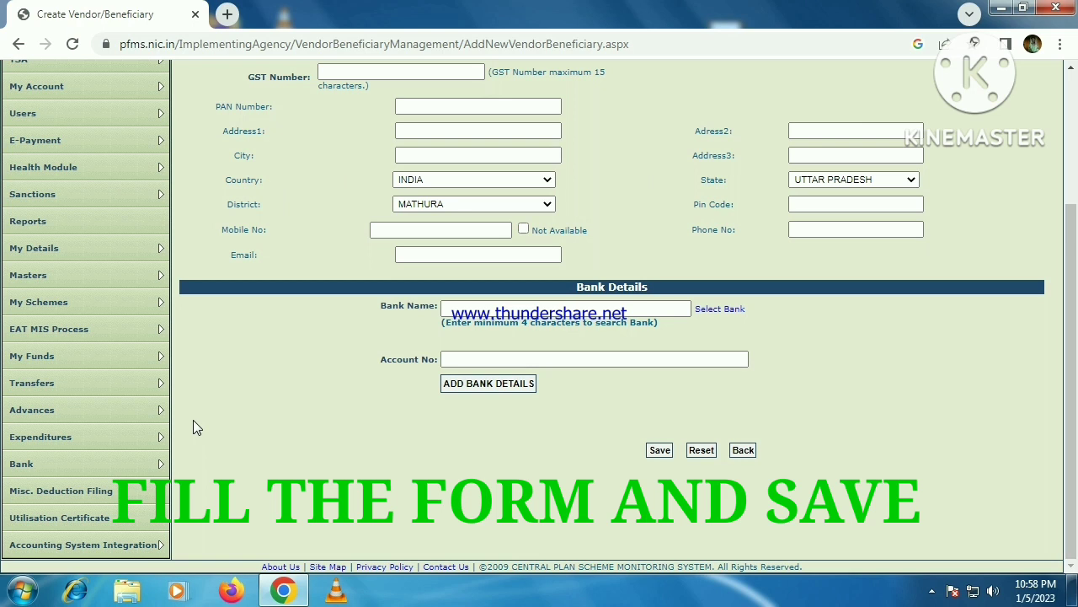
Open the vendor management page and view the vendors registered by this agency
mouse_move(152, 278)
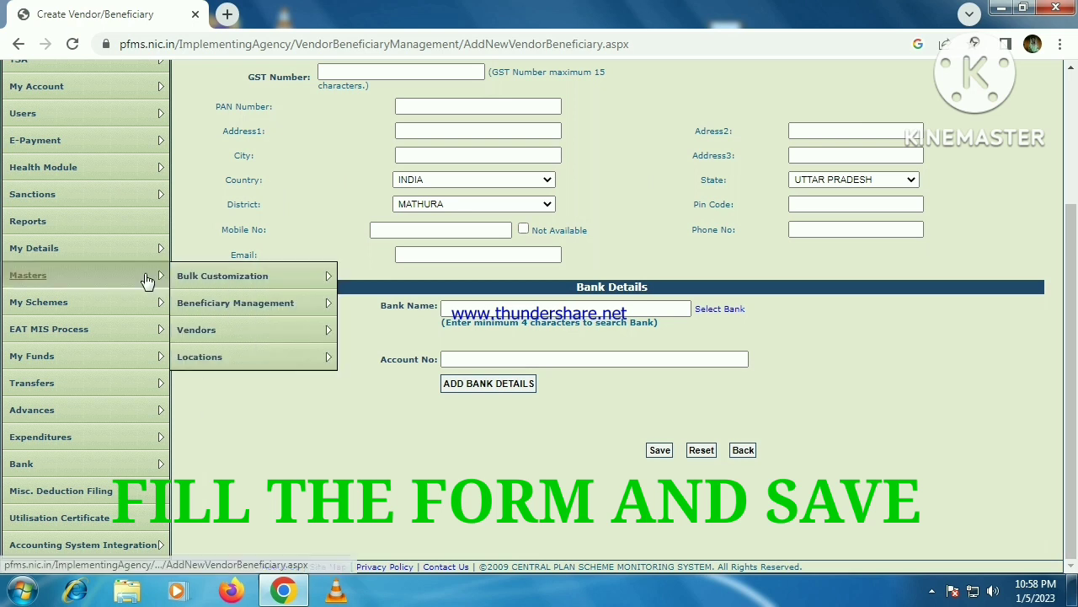
mouse_move(241, 337)
left_click(352, 332)
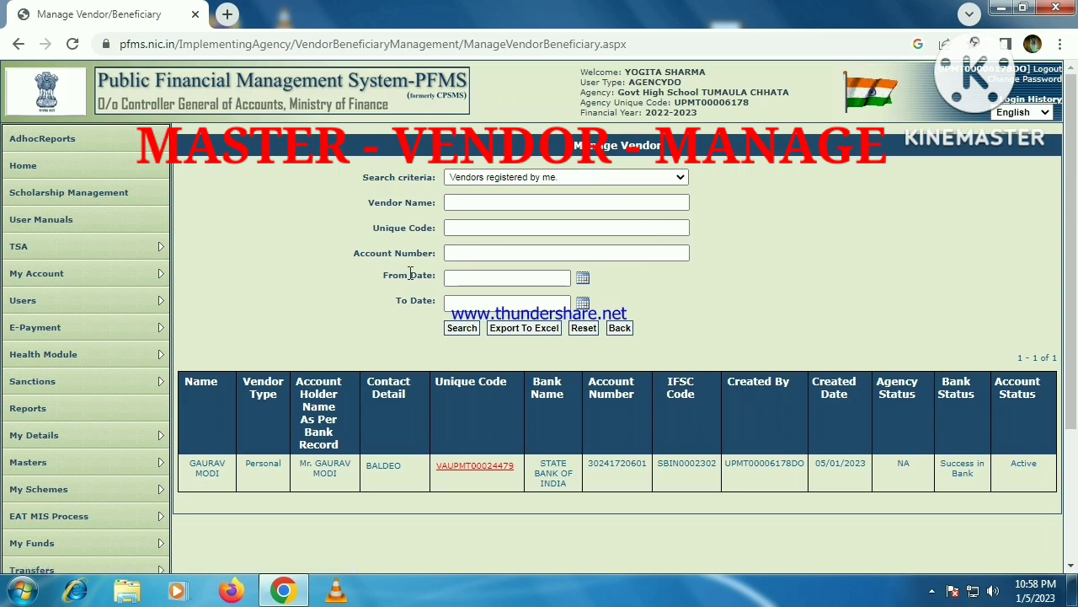
left_click(503, 178)
left_click(511, 193)
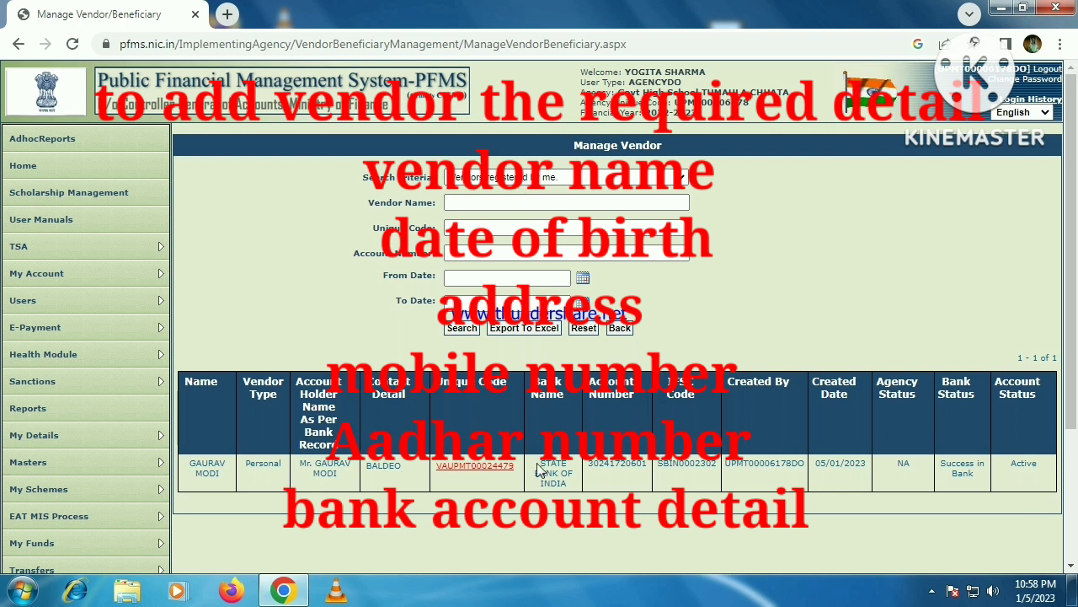
List the vendors not mapped with this agency and look through the first two pages of results
left_click(665, 176)
left_click(655, 215)
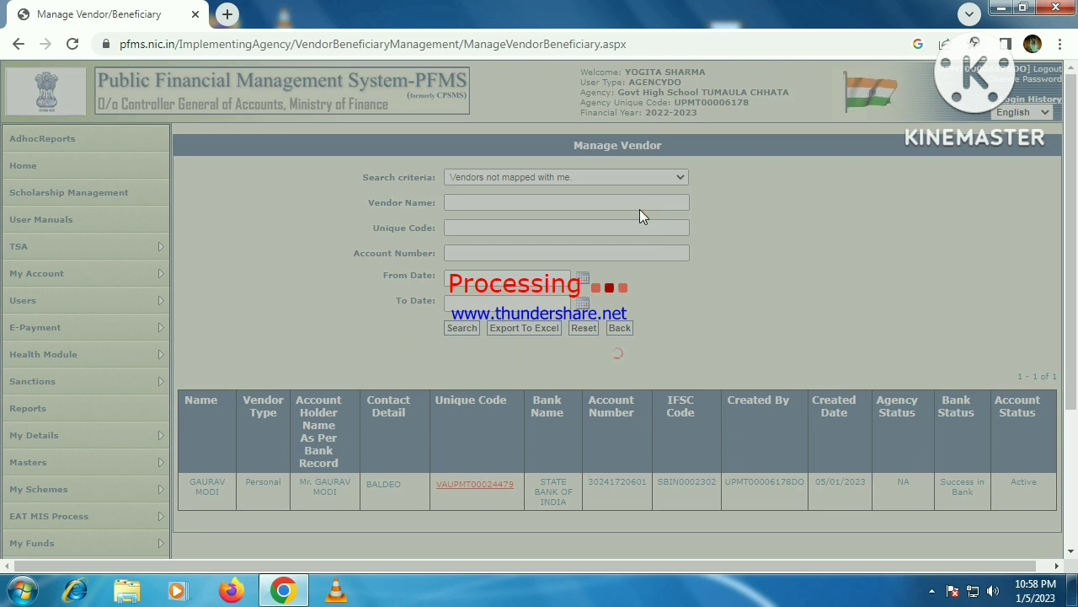
scroll(645, 202, "down", 1)
scroll(649, 231, "down", 5)
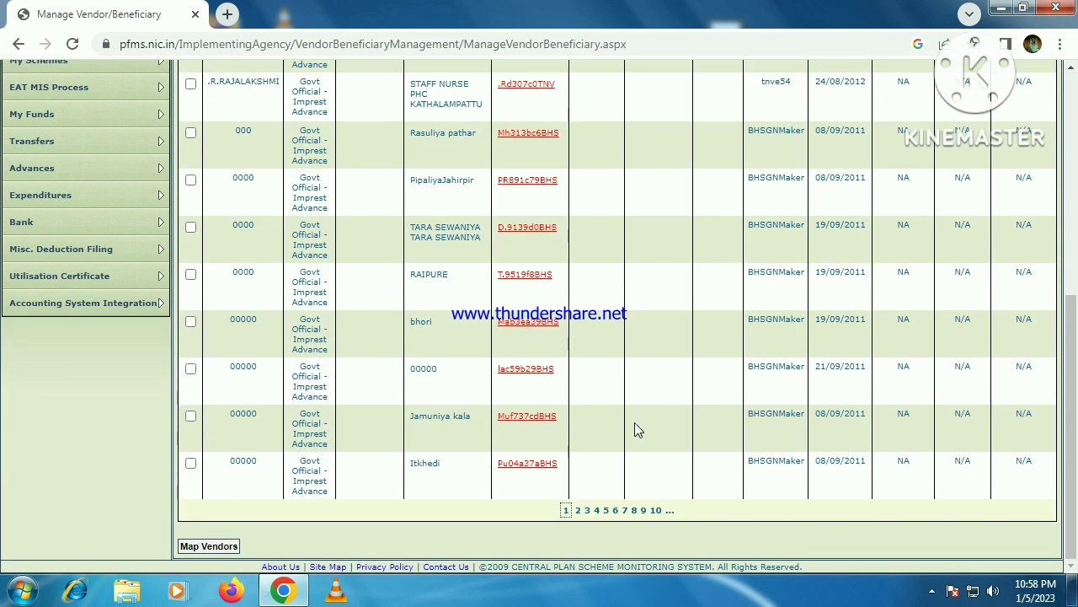
scroll(620, 386, "up", 3)
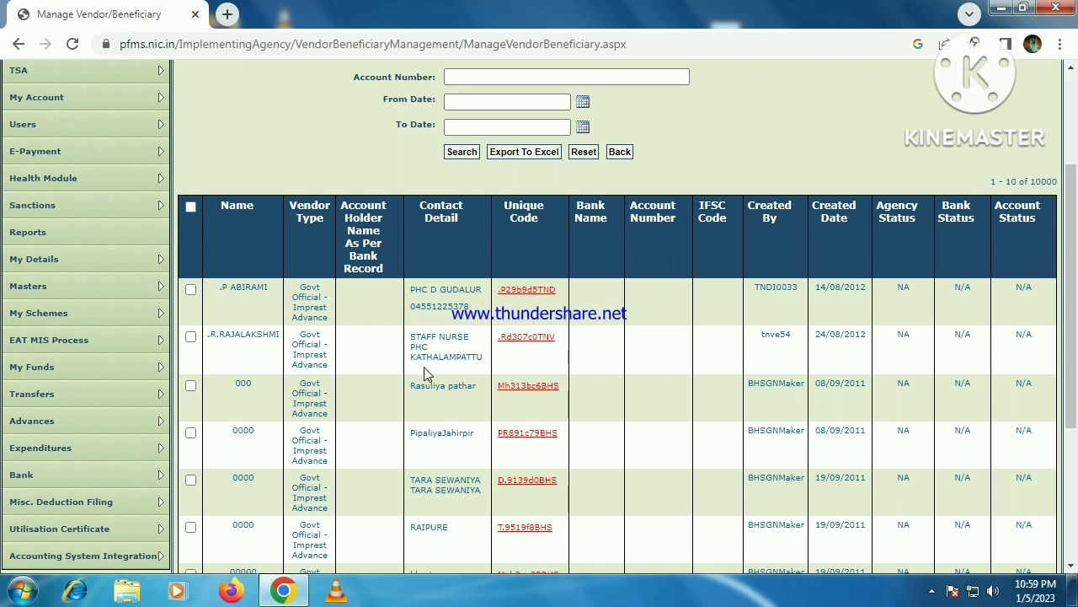
scroll(428, 371, "down", 3)
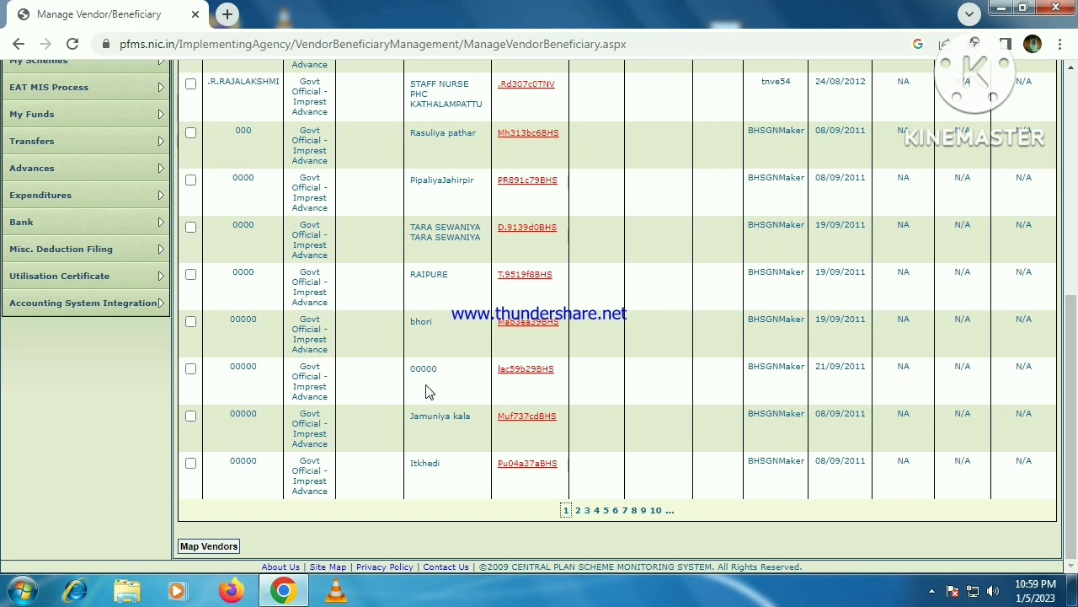
left_click(579, 511)
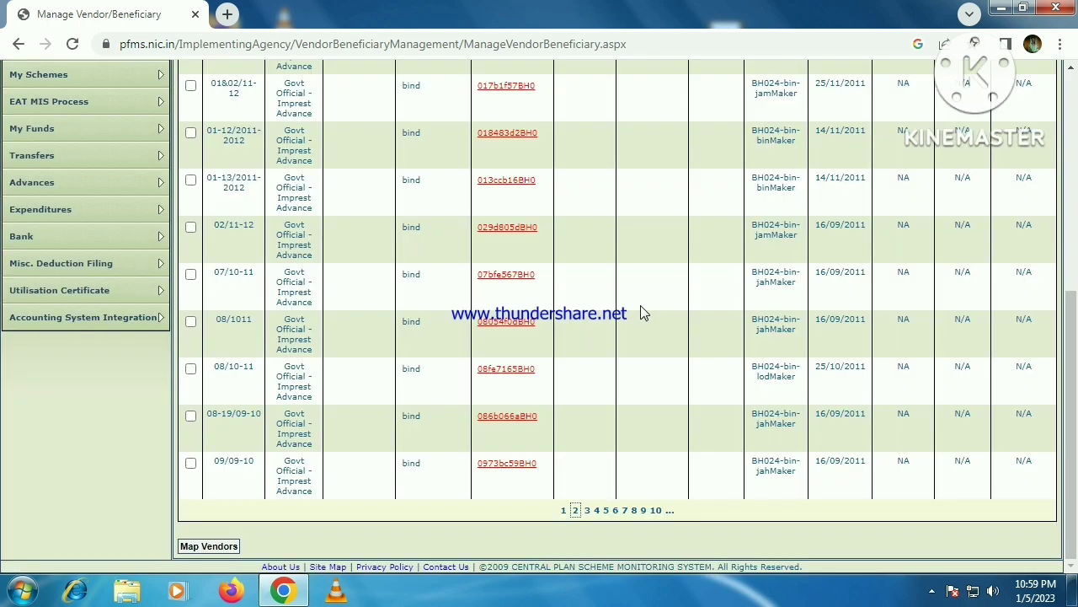
scroll(641, 312, "up", 4)
scroll(640, 316, "down", 4)
scroll(562, 441, "up", 5)
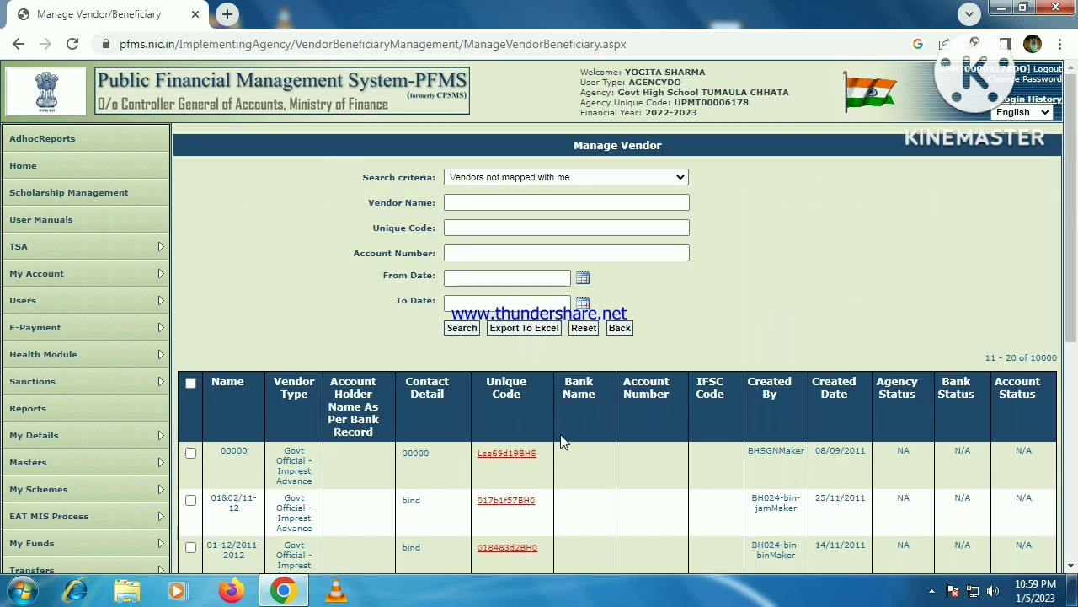
Switch the search criteria back to "Vendors registered by me" and review the listed vendor's bank and account status
left_click(614, 180)
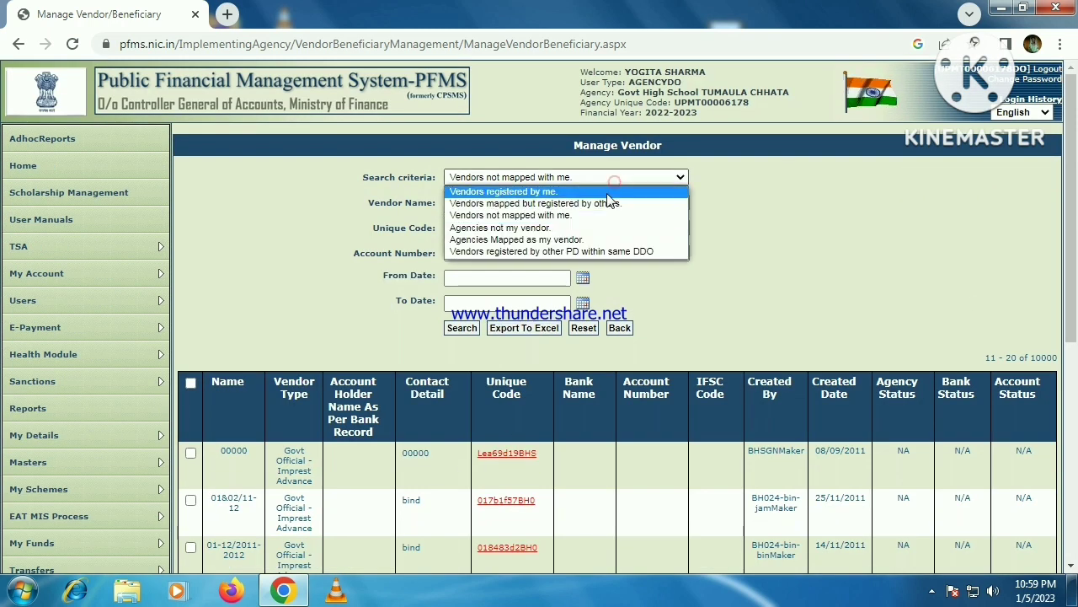
left_click(606, 192)
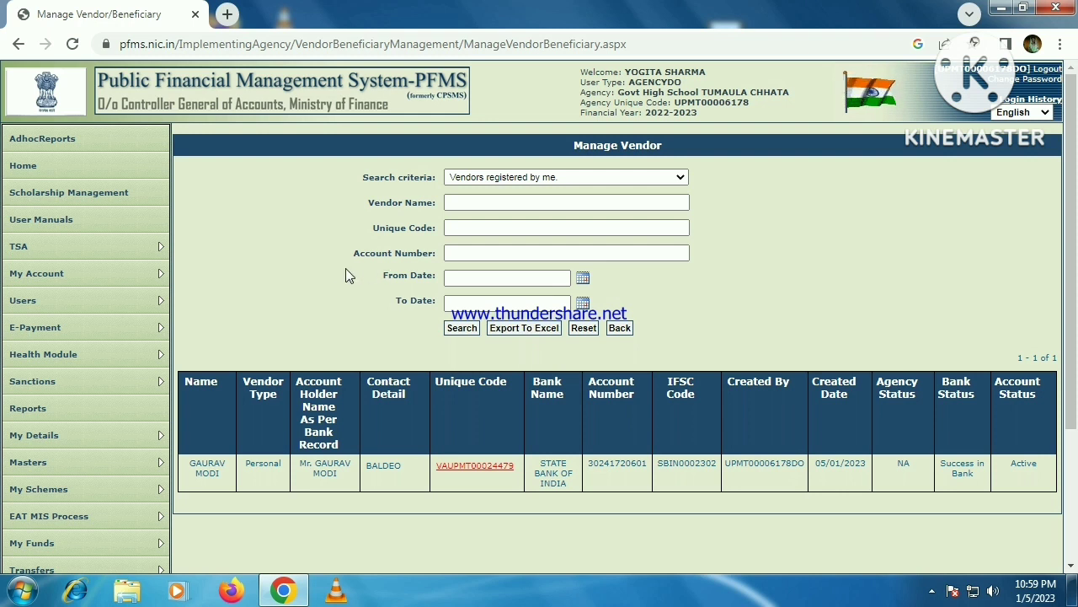
scroll(345, 275, "down", 2)
scroll(344, 271, "down", 2)
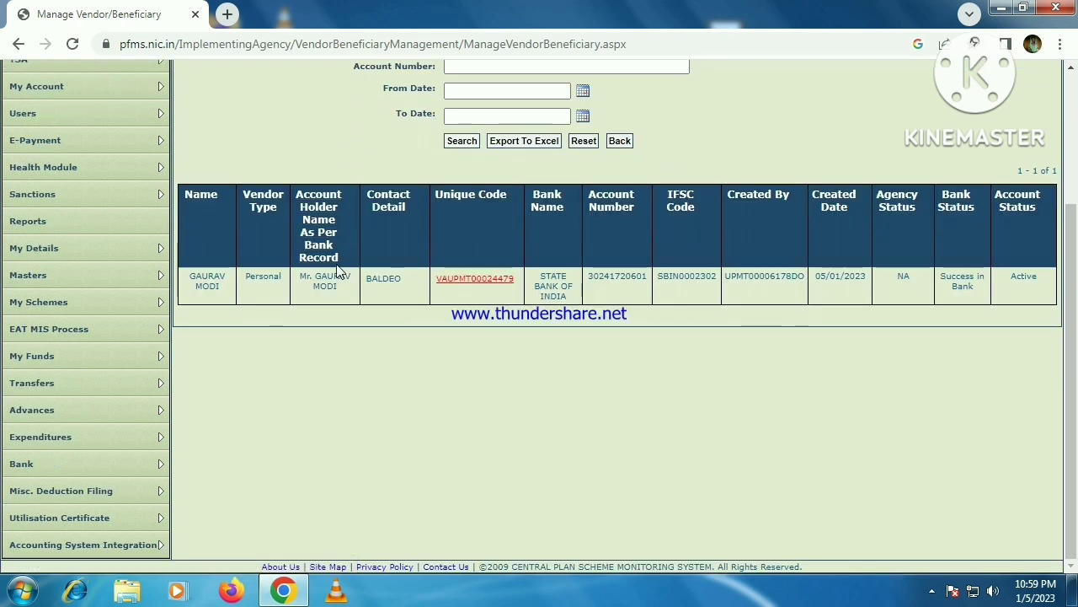
Open a new expenditure entry and look over the Create Expenditure Details form
mouse_move(127, 437)
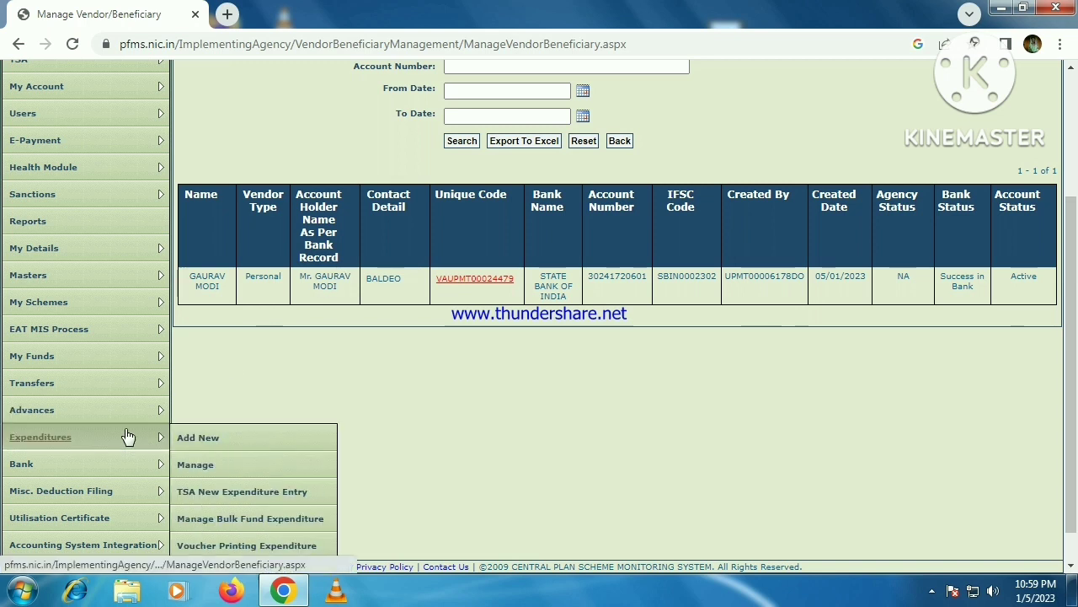
left_click(198, 438)
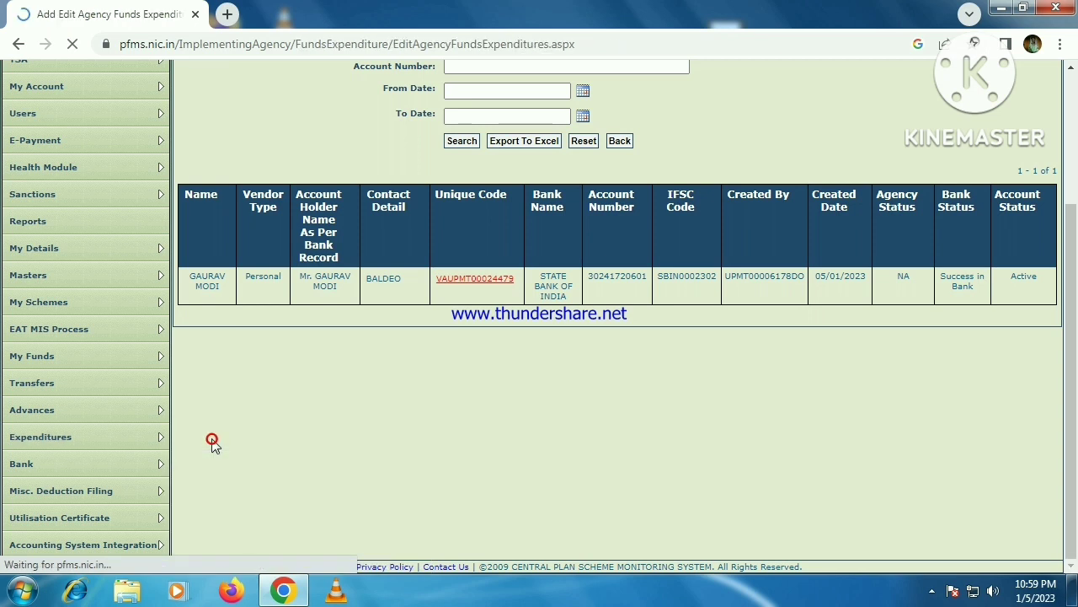
scroll(636, 207, "down", 3)
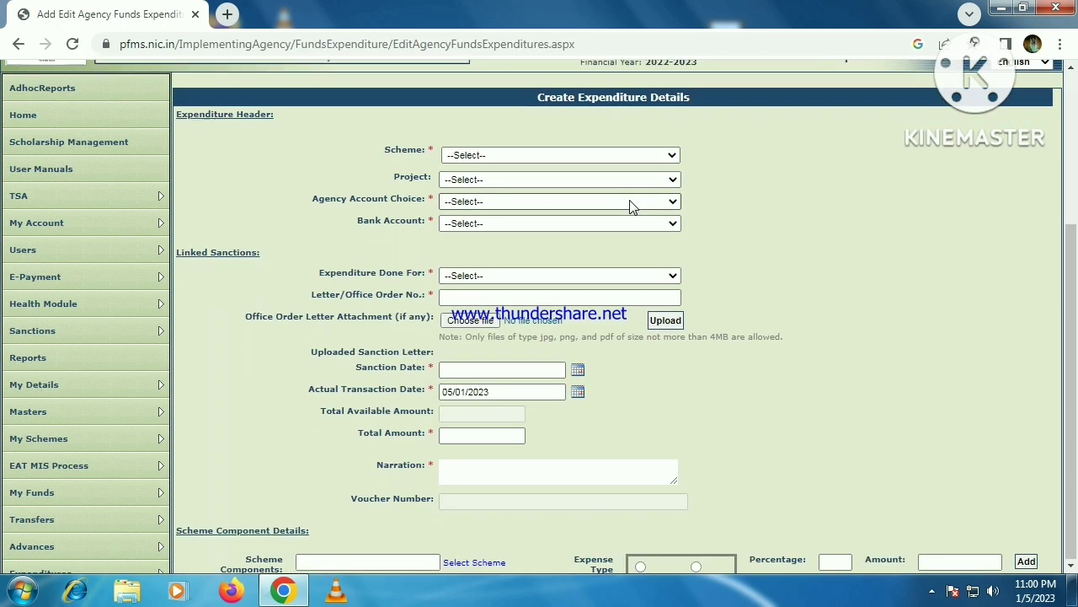
scroll(624, 231, "up", 3)
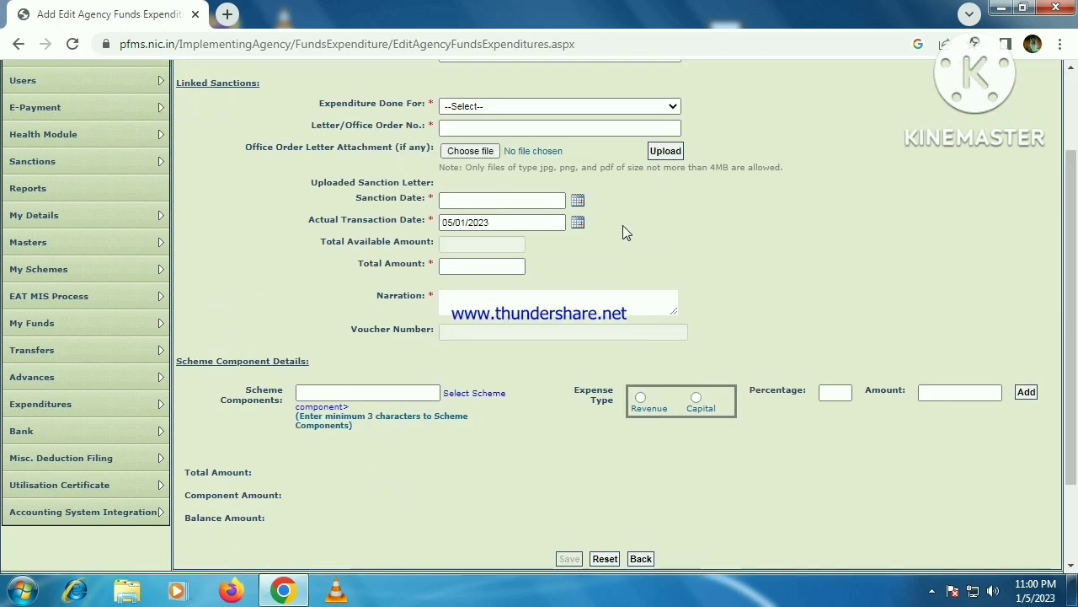
Set the scheme to UP113 - Samagra Shiksha (Elementary Education) 3667 UP and check the project and bank account choices
left_click(603, 211)
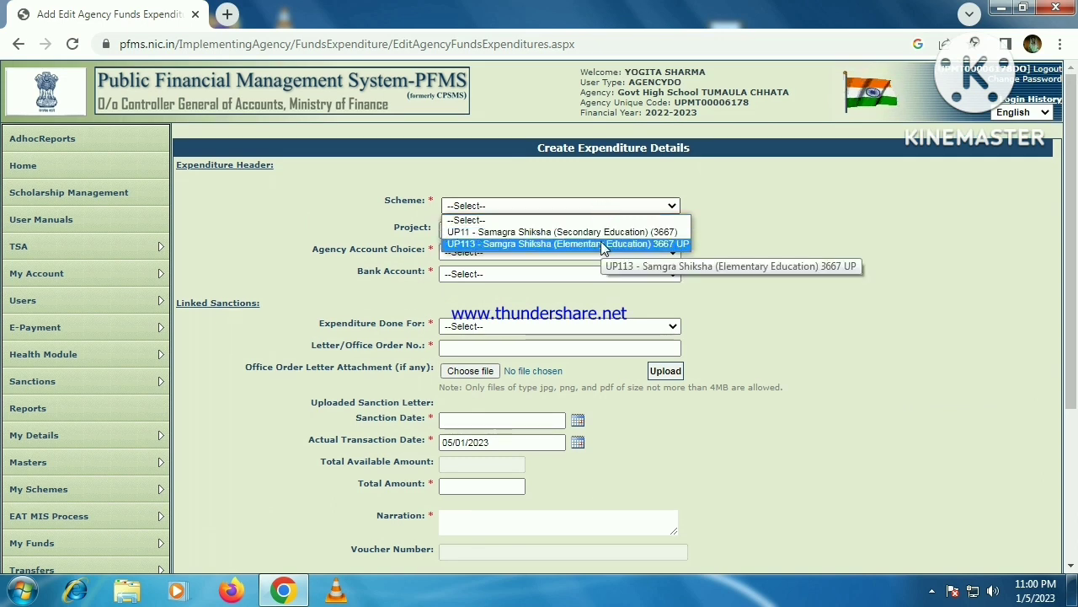
left_click(601, 243)
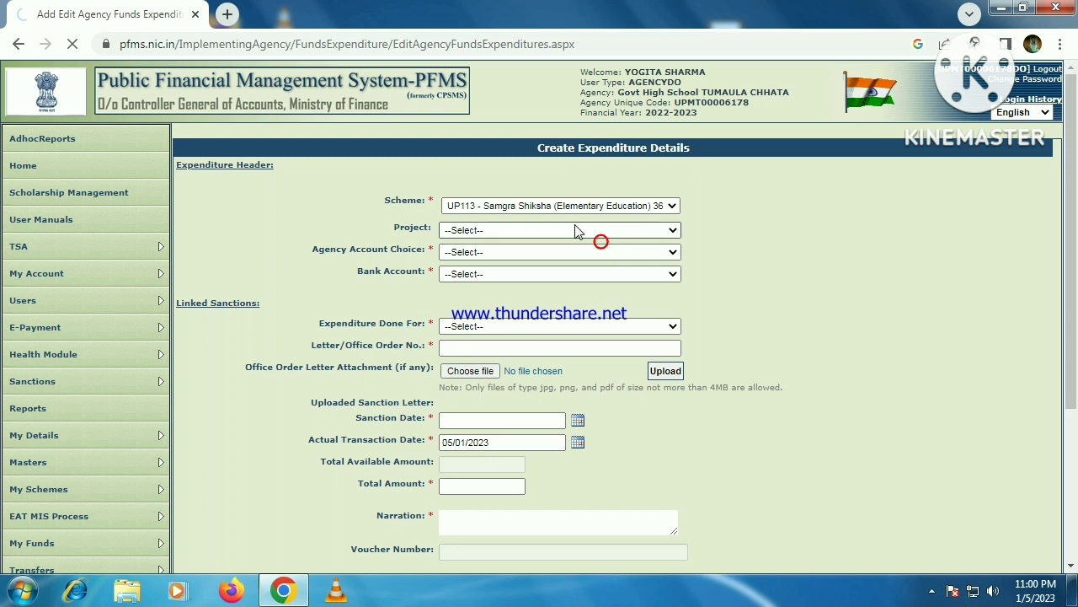
left_click(532, 233)
left_click(532, 231)
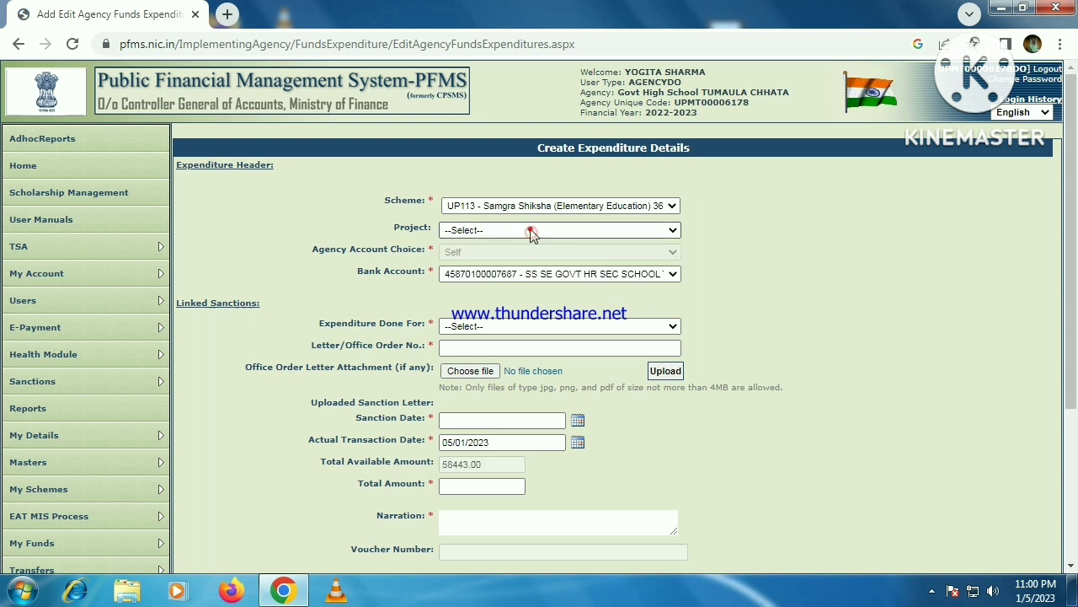
left_click(529, 277)
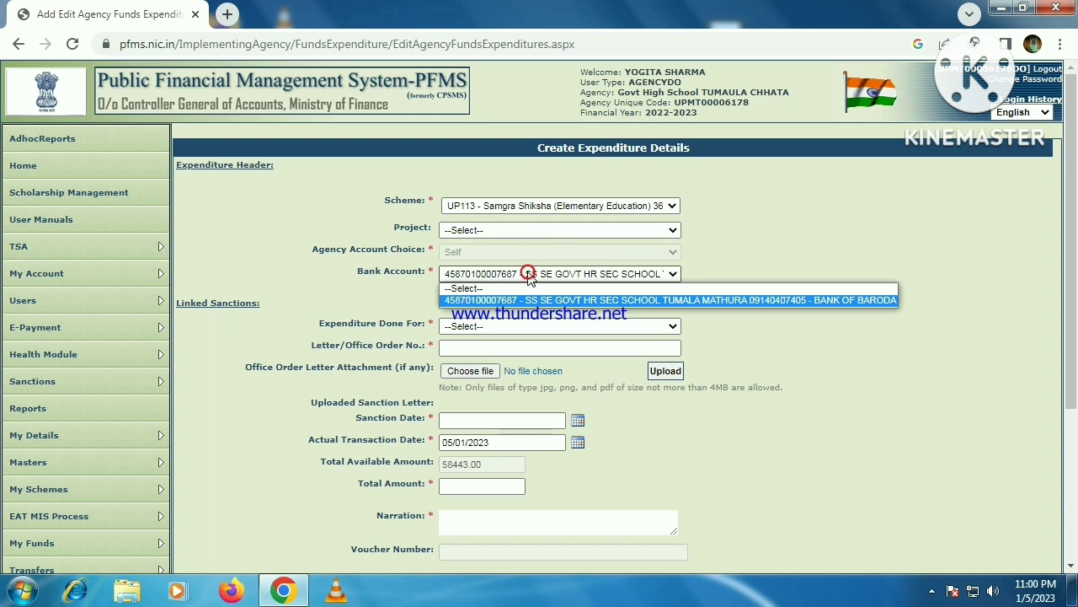
left_click(530, 286)
Set the expenditure as done for Vendors and choose the registered vendor from the vendor list
left_click(537, 322)
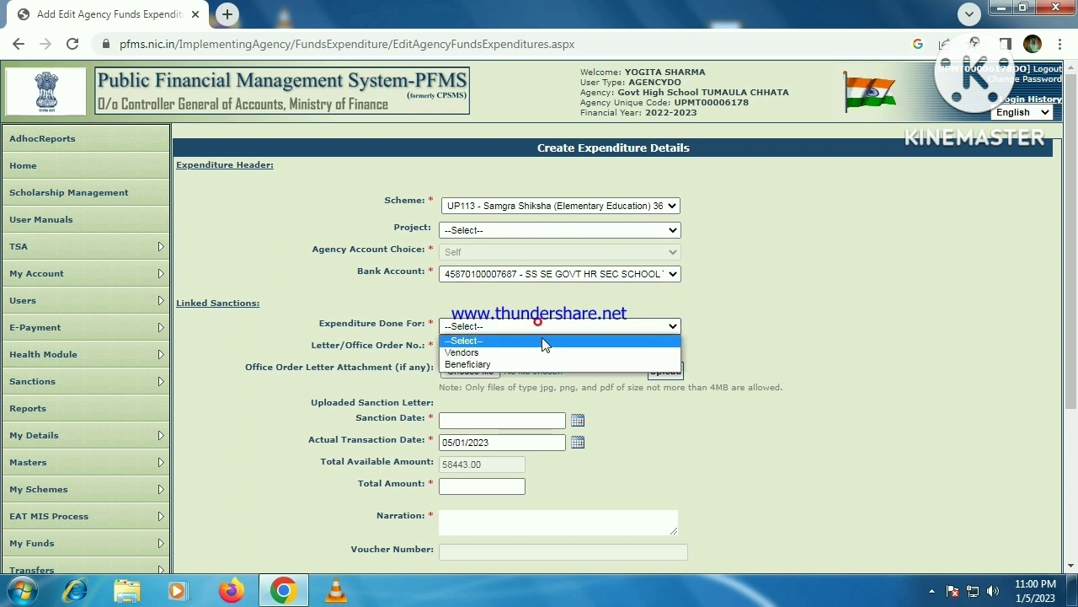
left_click(546, 352)
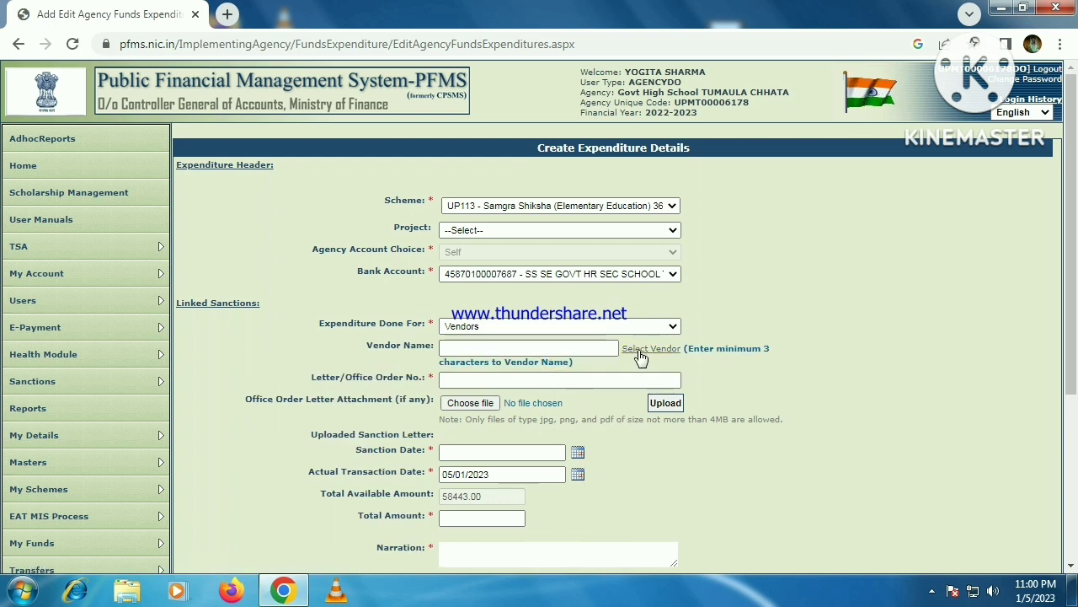
left_click(637, 354)
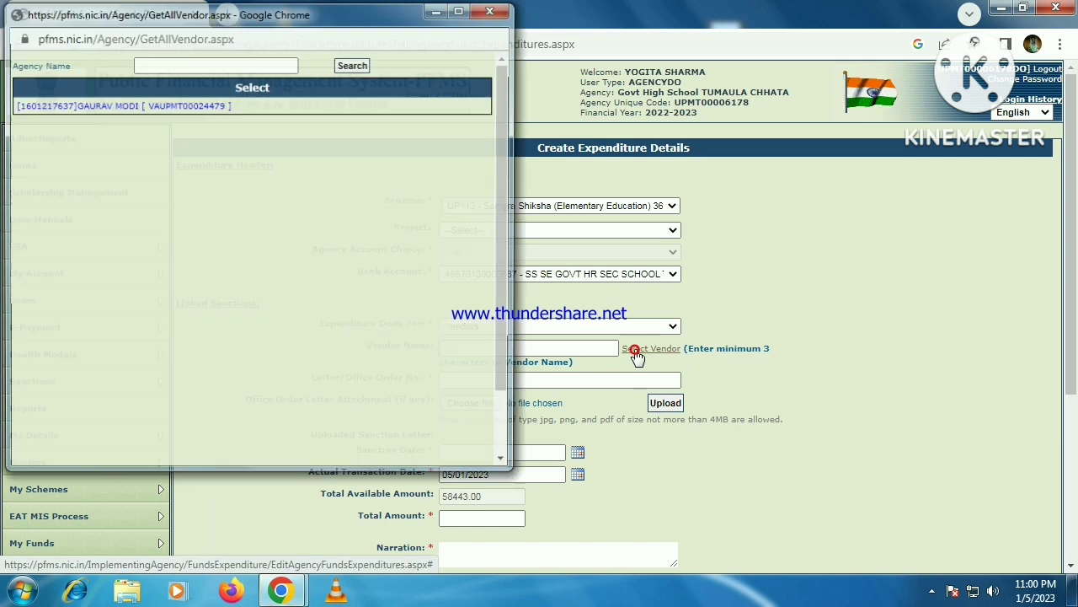
left_click(197, 106)
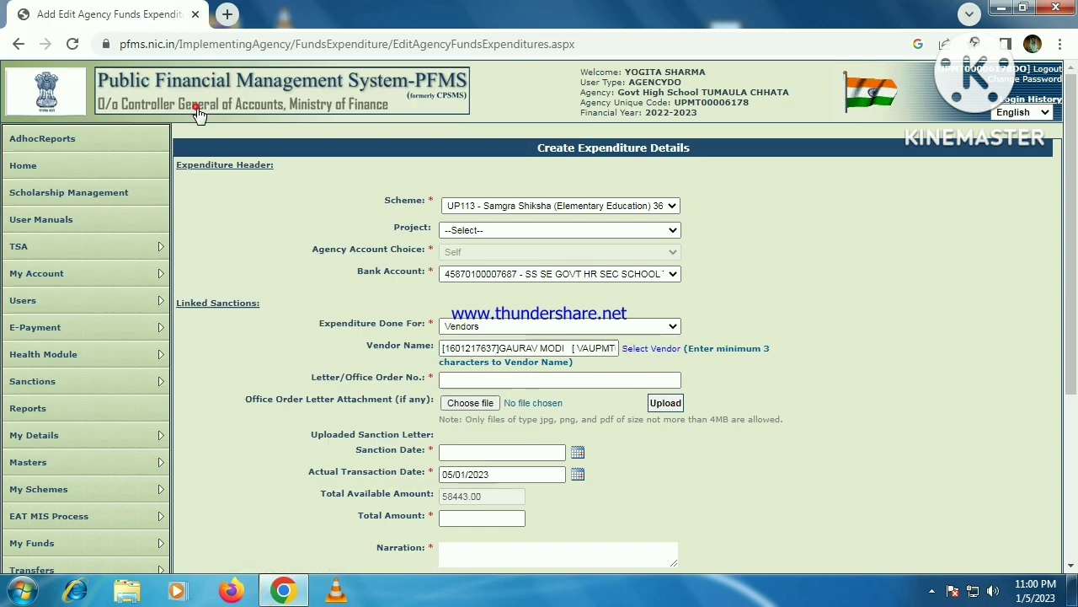
Enter "composite grant /001/2022-23" as the letter/office order number of the expenditure
left_click(540, 377)
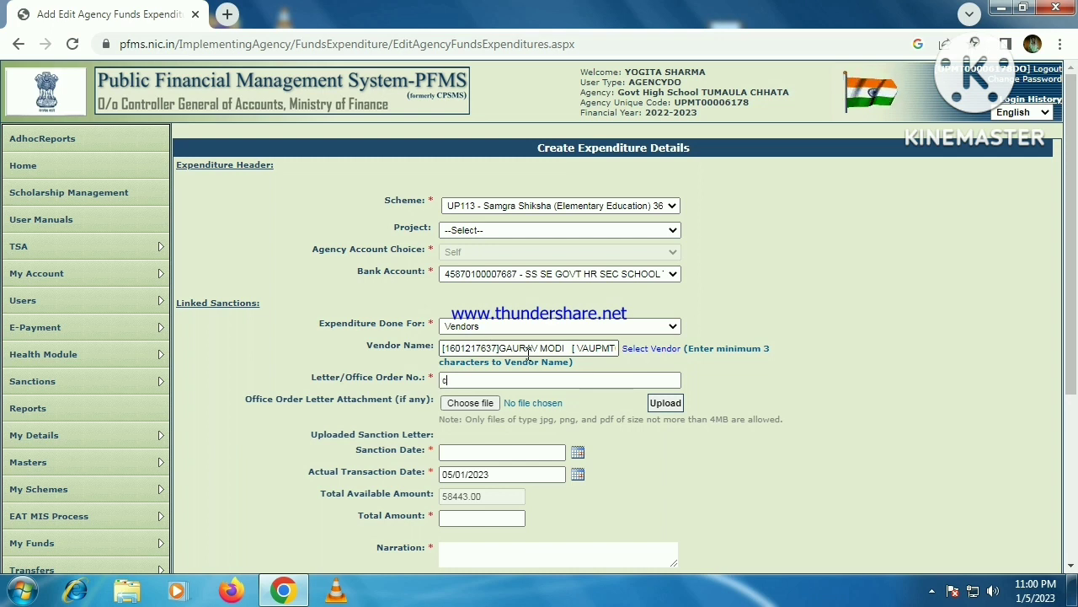
type("posite grant /001/2022-23")
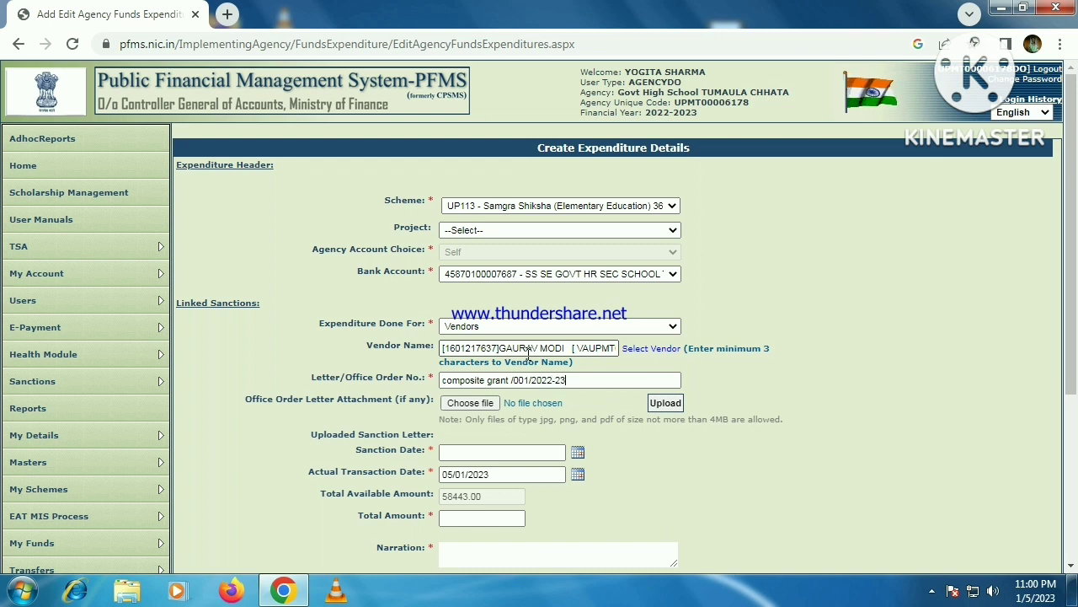
left_click(653, 404)
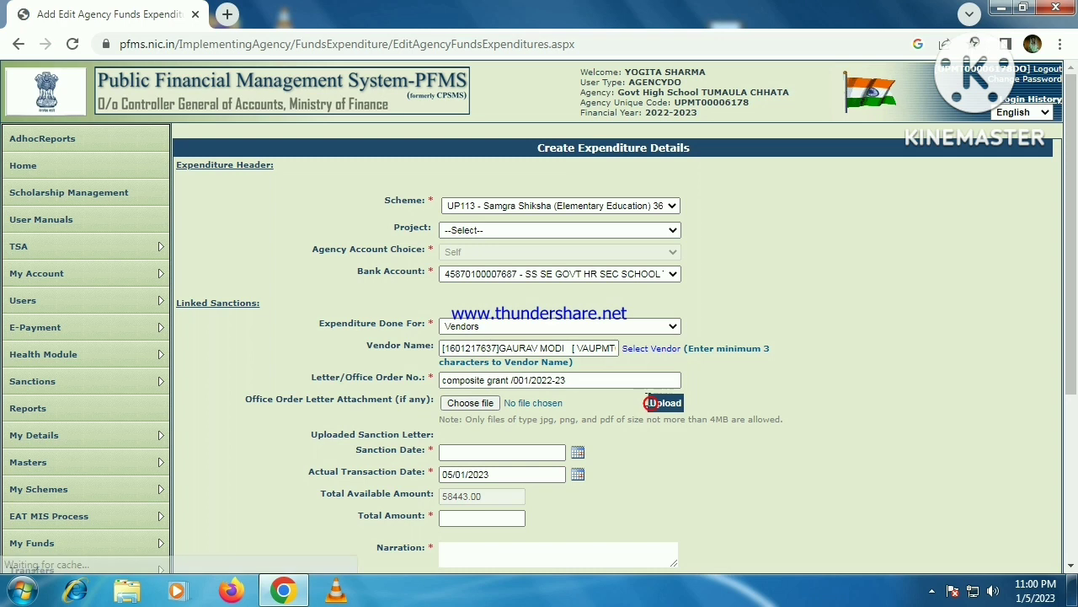
Set the sanction date to 05/01/2023 and the total amount to 1
scroll(613, 364, "down", 1)
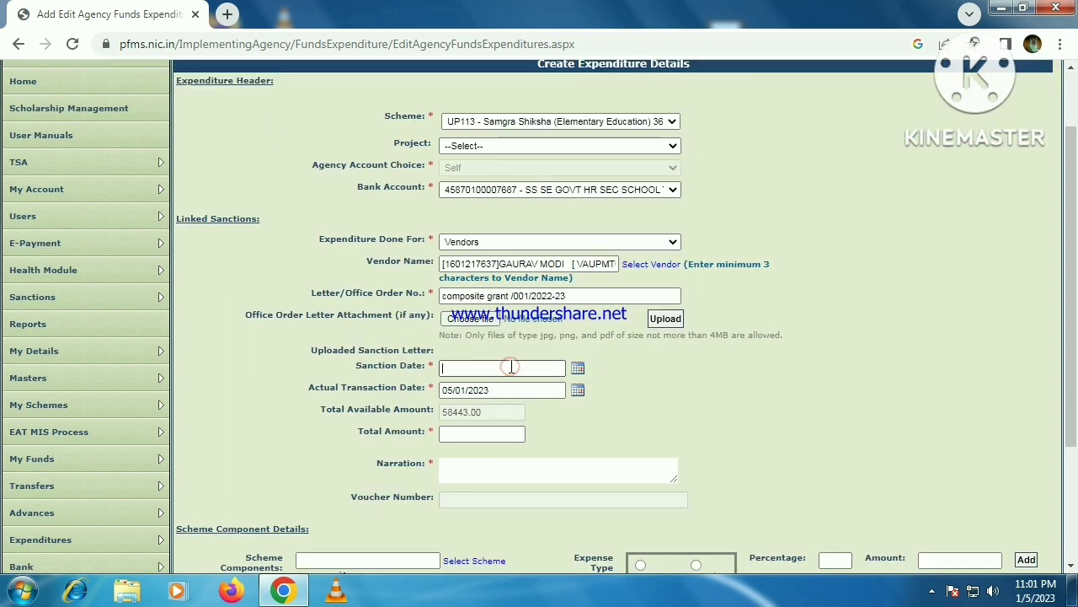
left_click(578, 375)
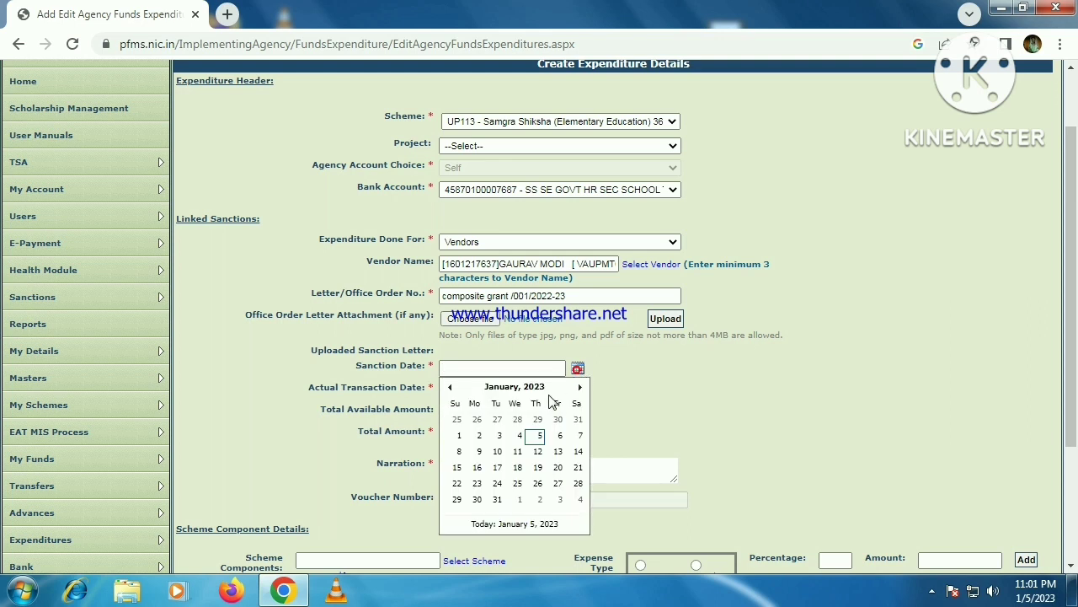
left_click(539, 435)
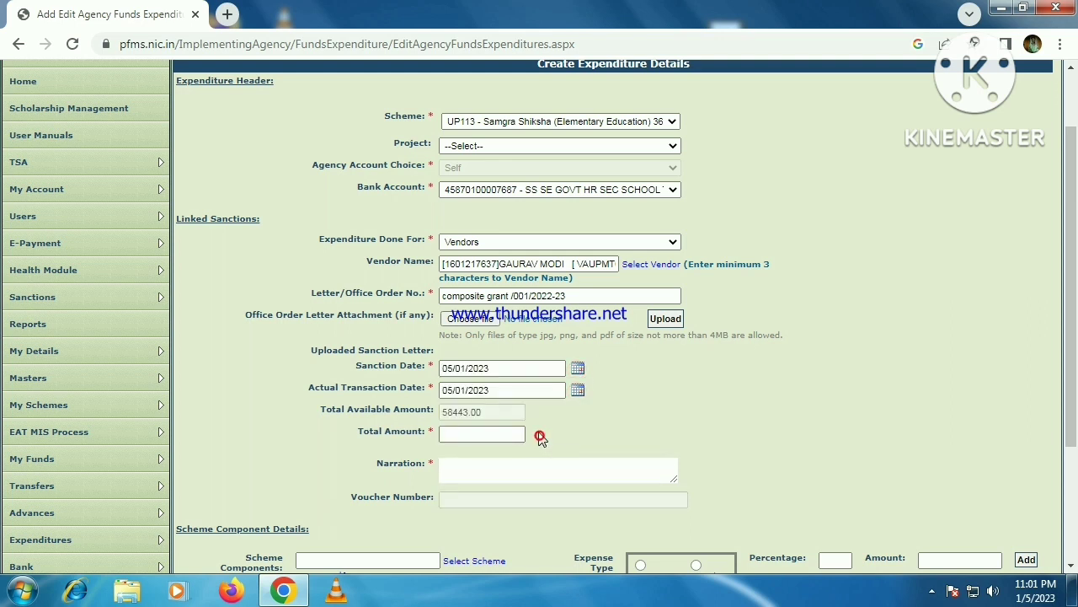
left_click(501, 434)
type("1")
Fill in the narration as "payment for vendor name"
scroll(877, 386, "down", 1)
scroll(877, 386, "down", 3)
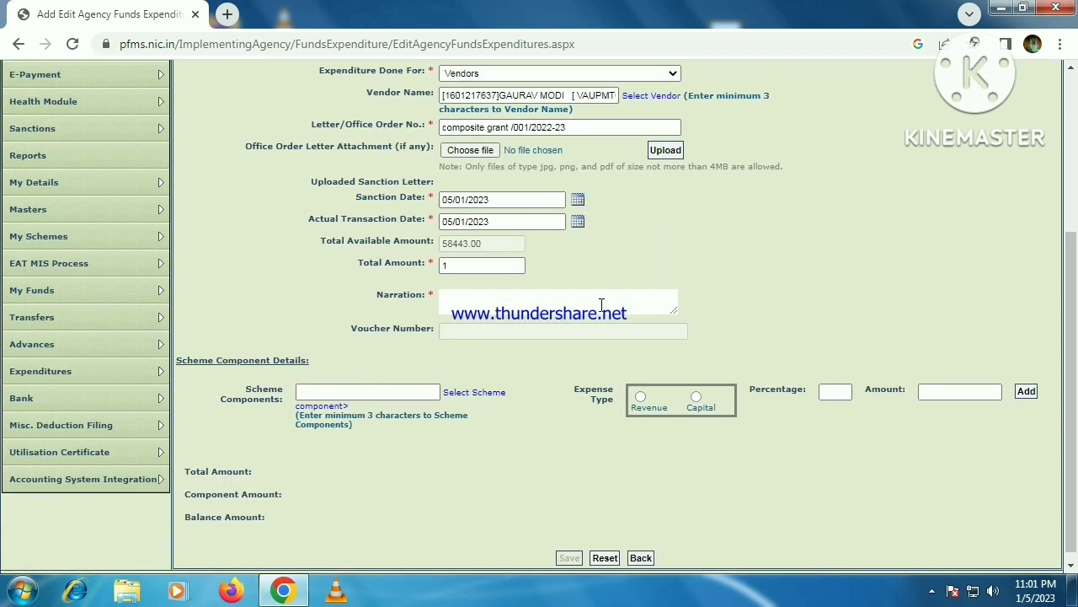
left_click(598, 301)
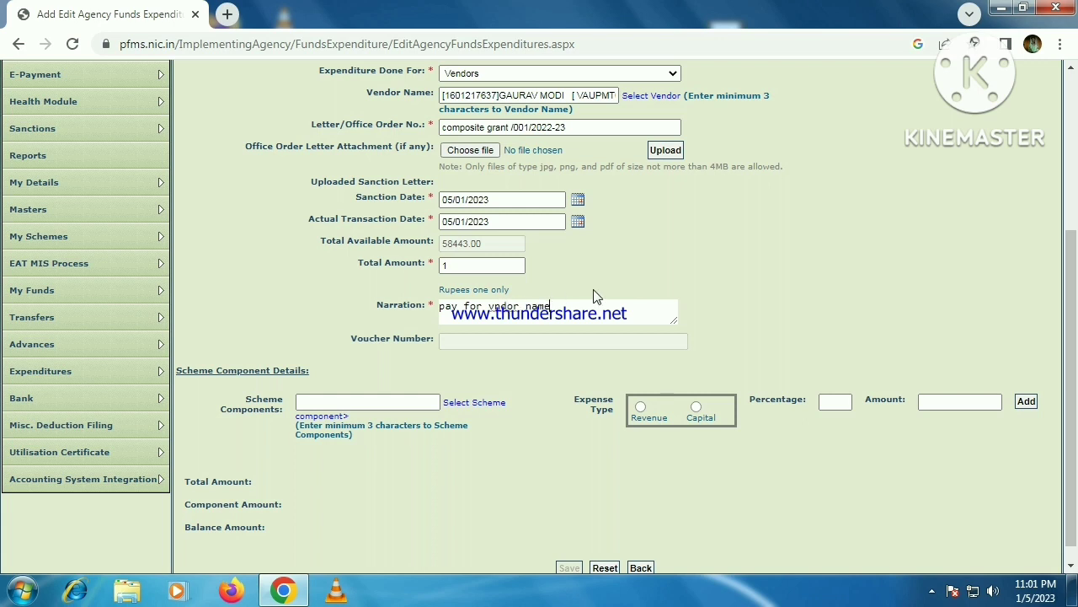
left_click_drag(580, 308, 366, 299)
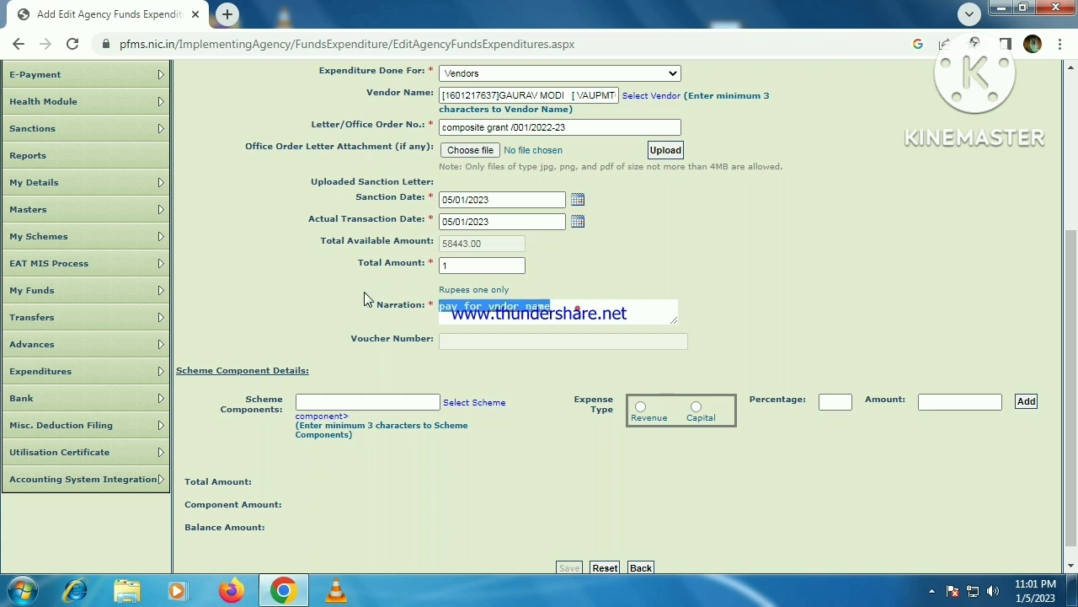
key("BackSpace")
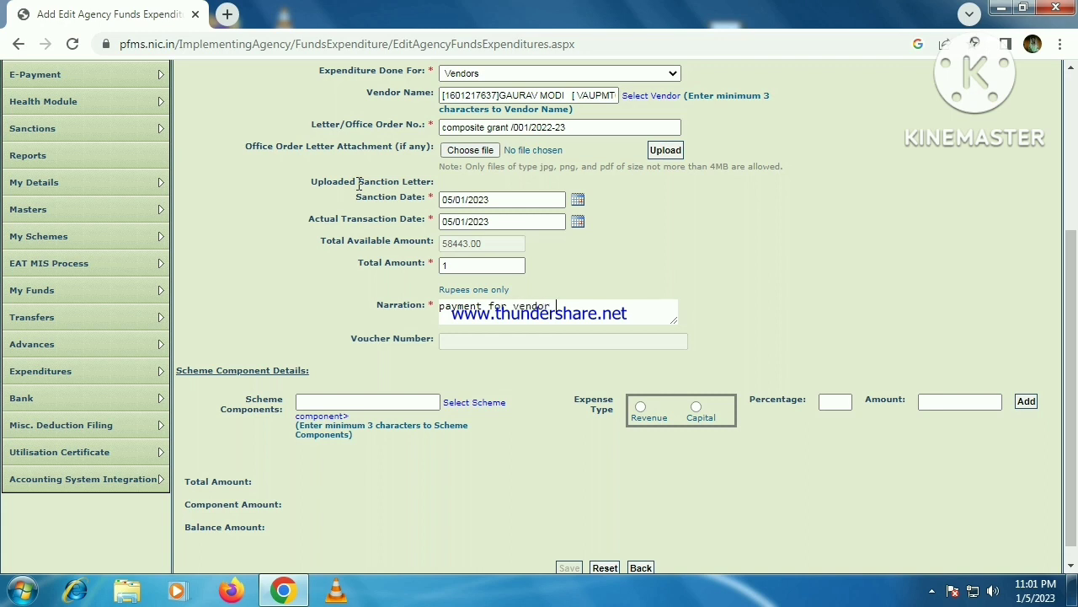
left_click(506, 375)
left_click(502, 334)
Bring up the scheme component selection and try to choose the parent component [F]SAMAGRA SHIKSHA
left_click(428, 402)
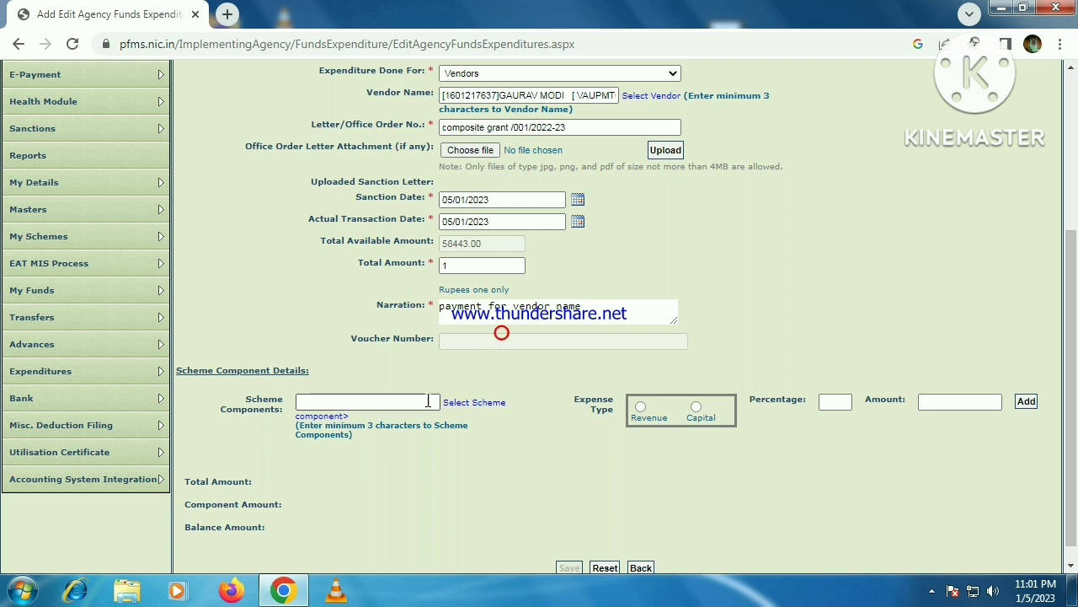
left_click(402, 403)
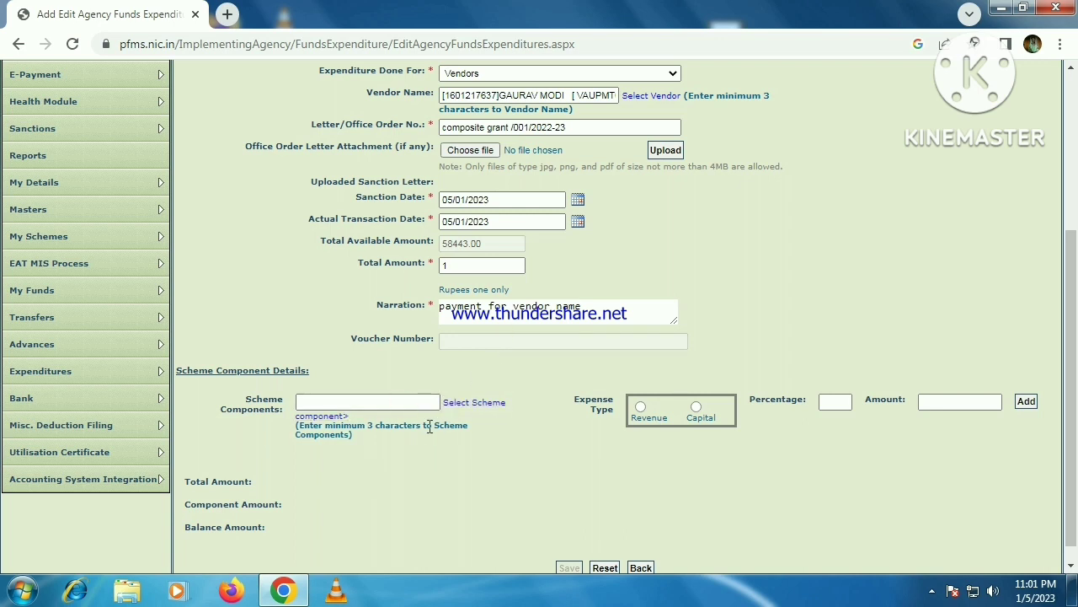
left_click(470, 413)
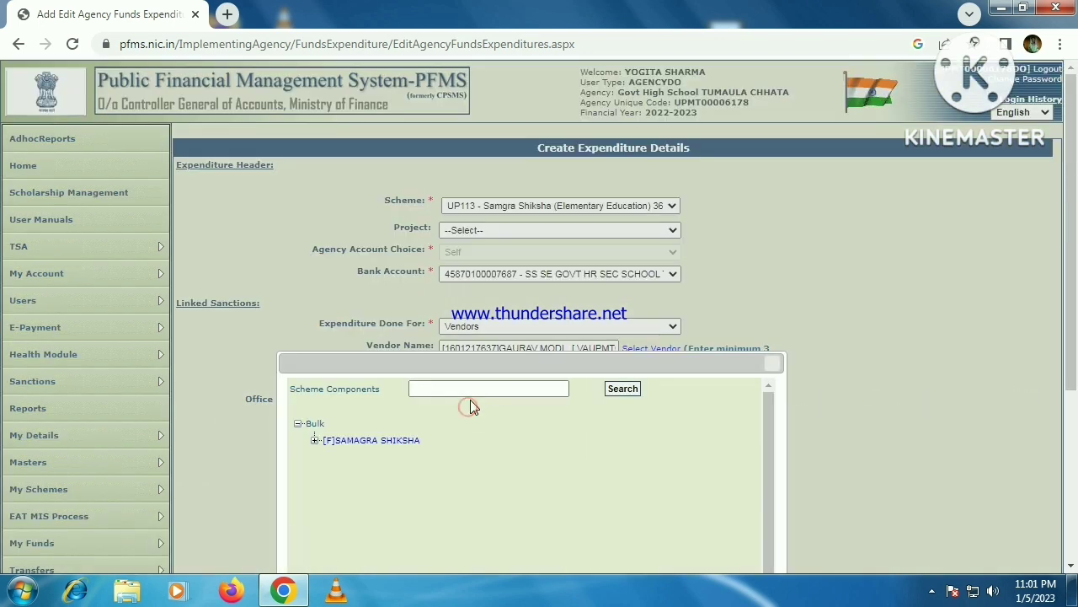
scroll(497, 354, "down", 3)
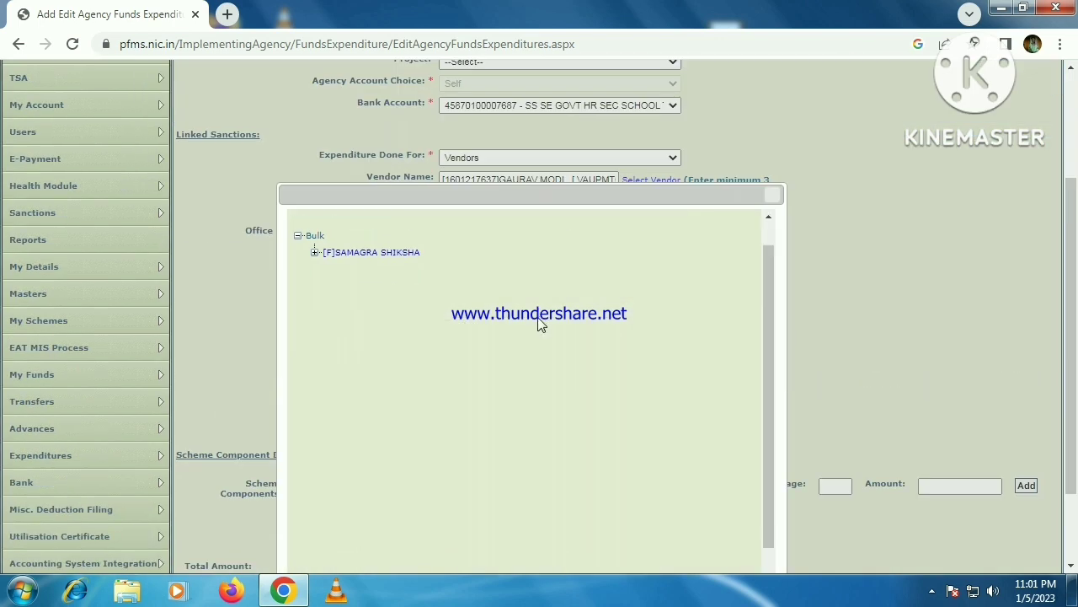
scroll(533, 315, "up", 1)
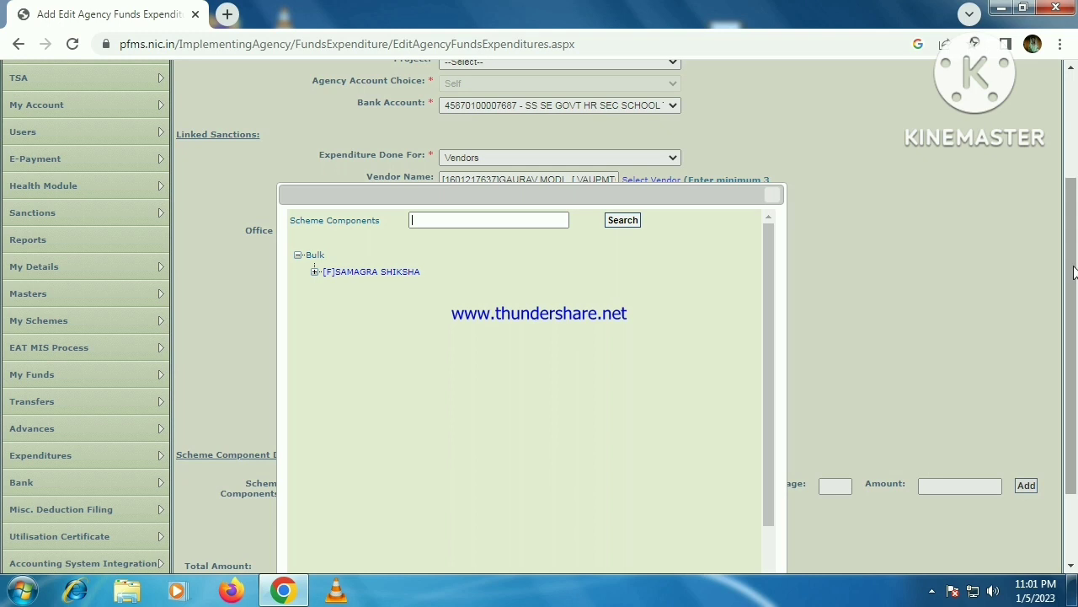
scroll(1053, 274, "down", 1)
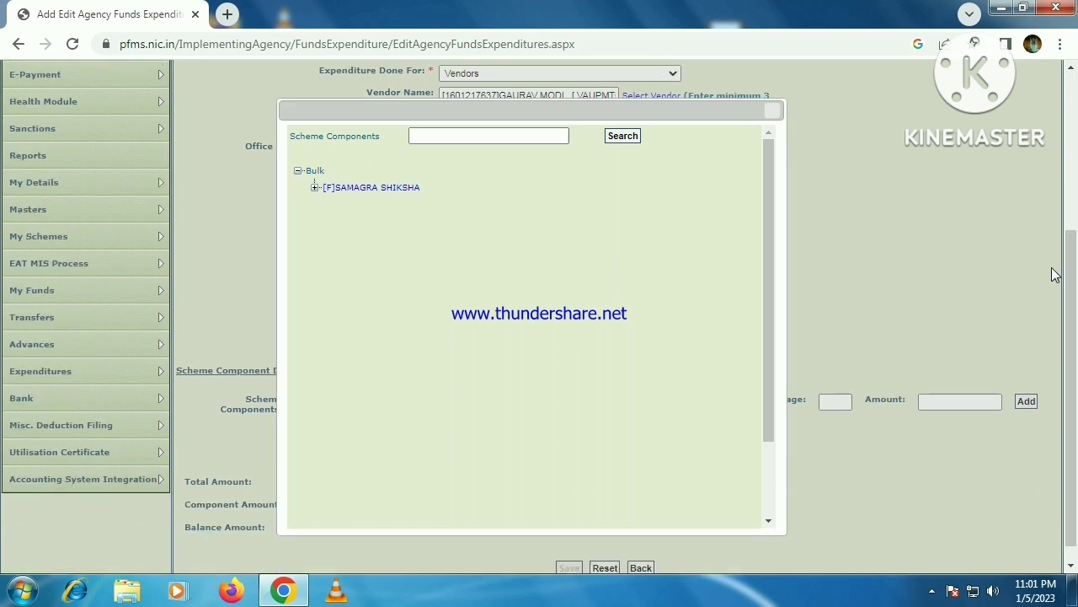
left_click(393, 194)
left_click(676, 136)
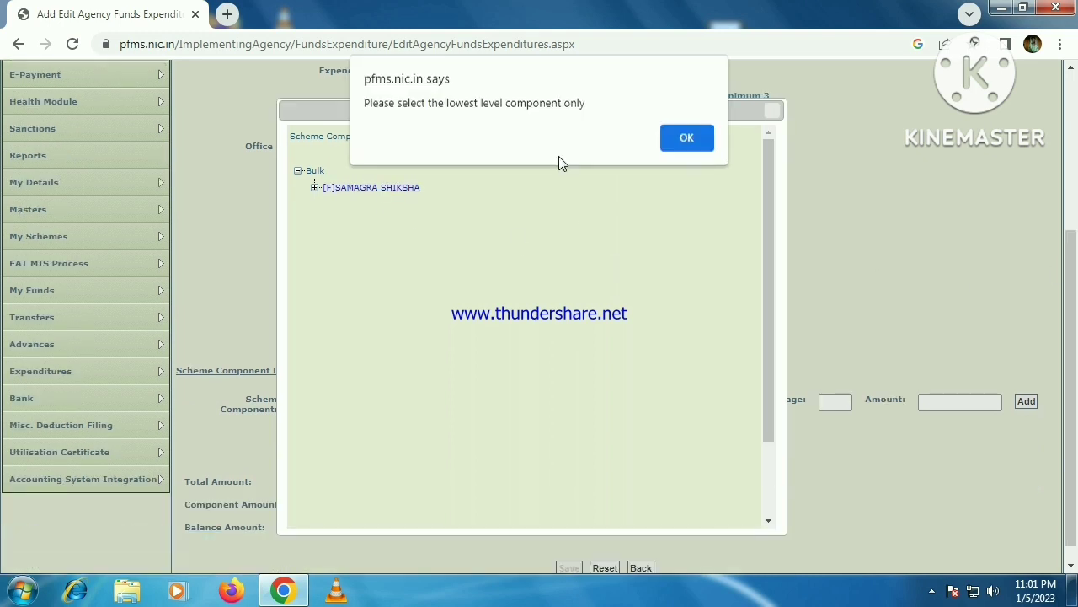
Expand SAMAGRA SHIKSHA and look over the components under [F.01]Elementary Education
left_click(315, 189)
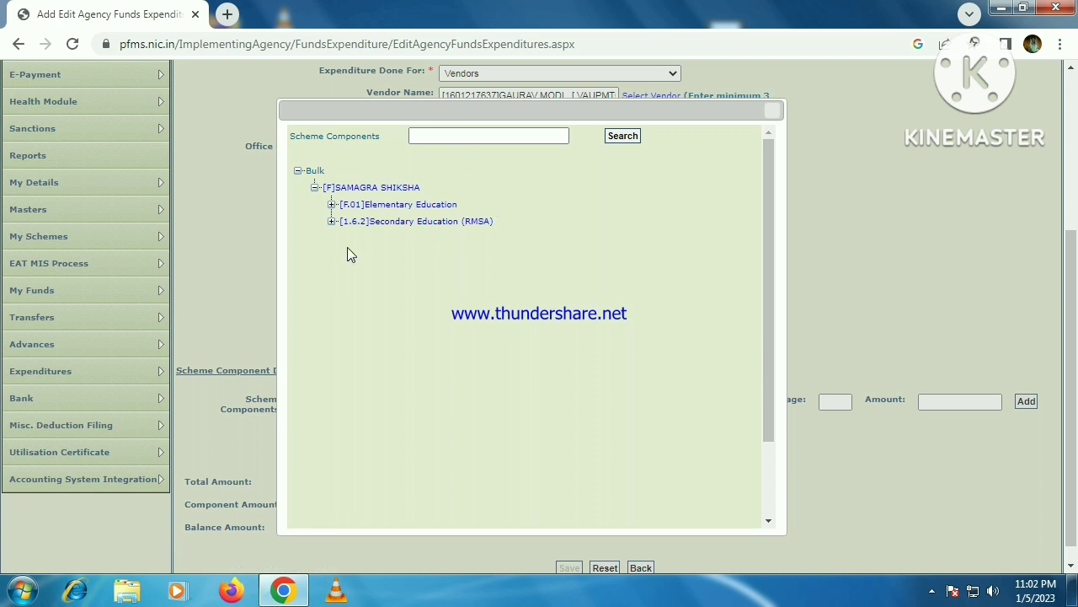
left_click(331, 205)
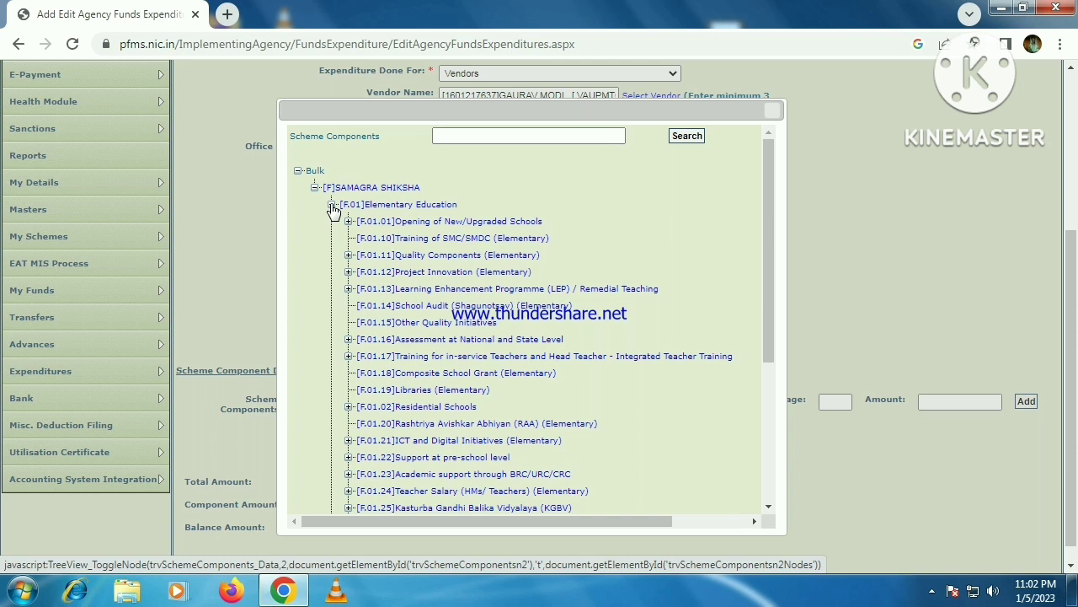
left_click(332, 205)
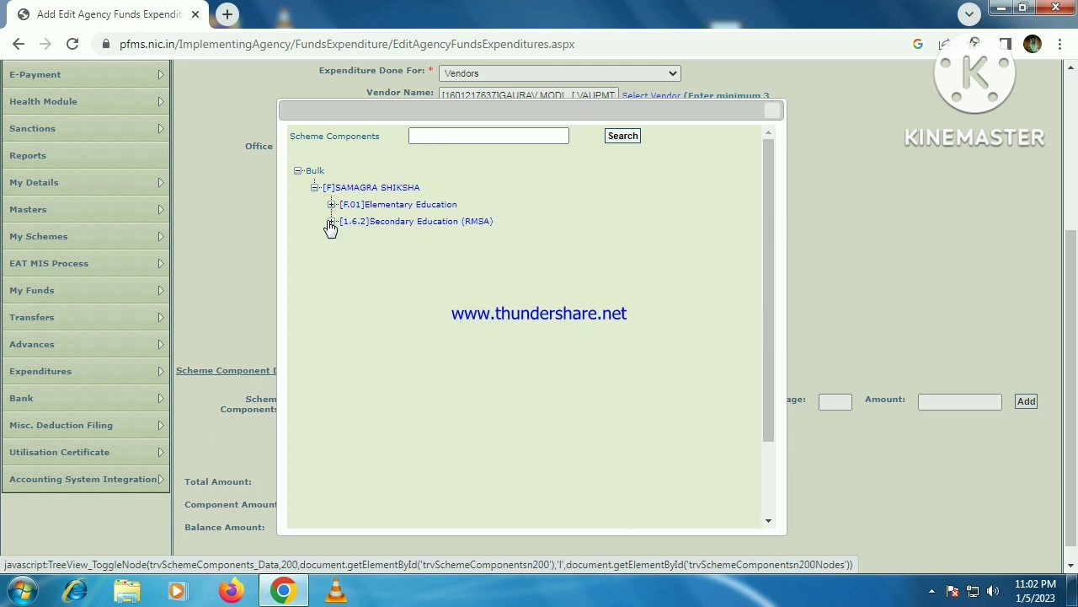
Choose [1.6.2.3.7.2]Community Mobilization under the Recurring group of Secondary Education (RMSA) as the scheme component
left_click(330, 221)
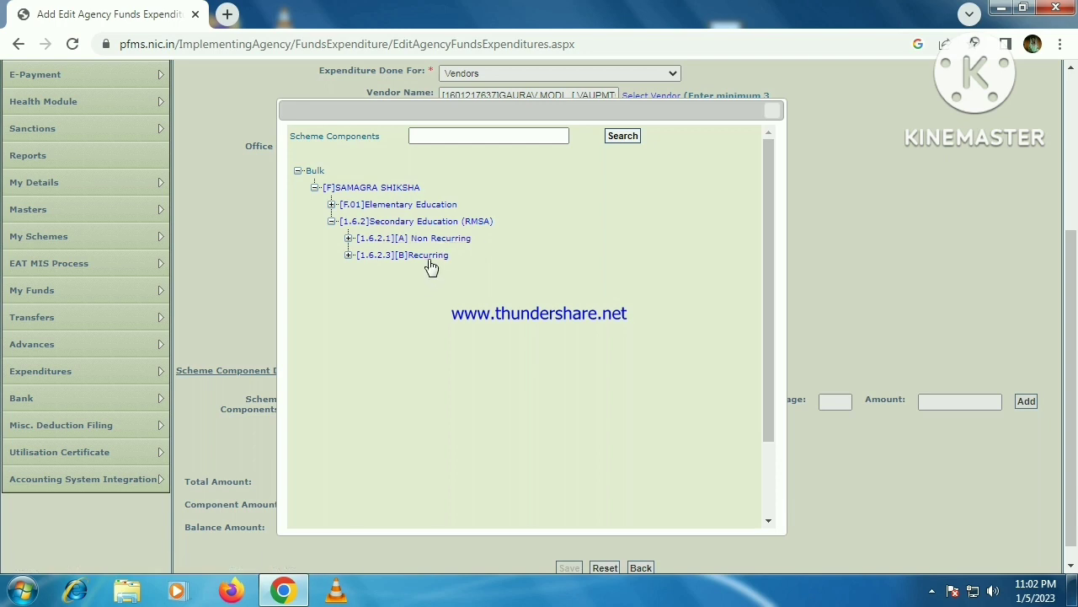
left_click(349, 256)
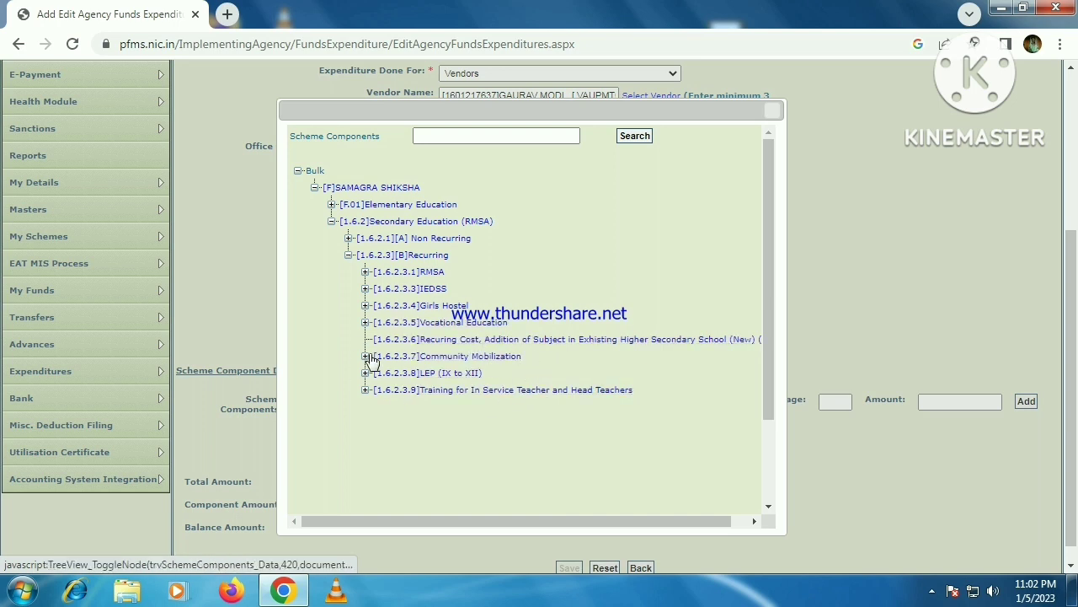
left_click(364, 355)
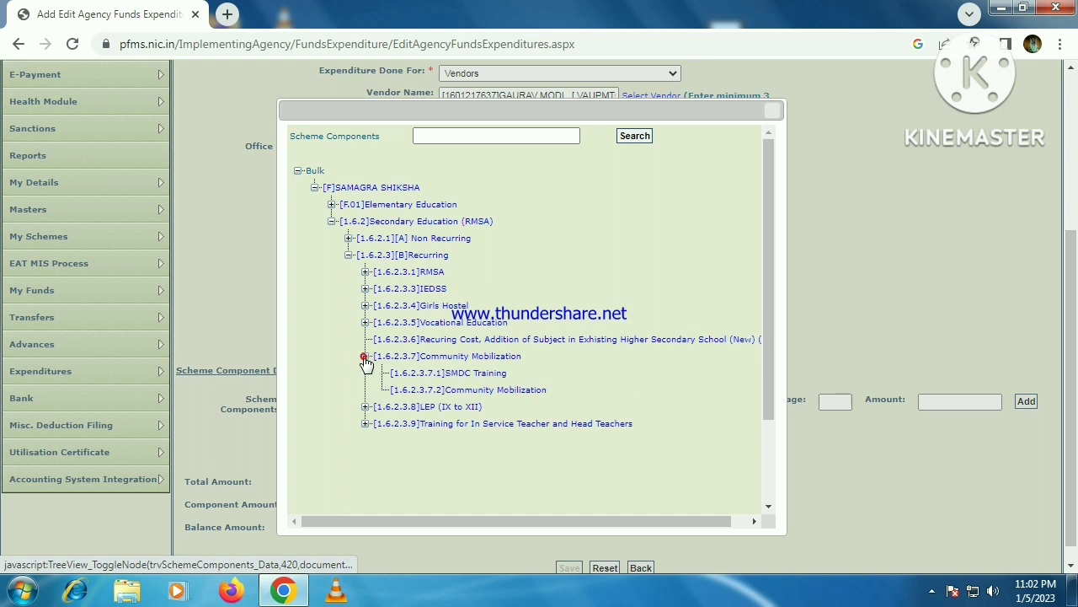
left_click(493, 376)
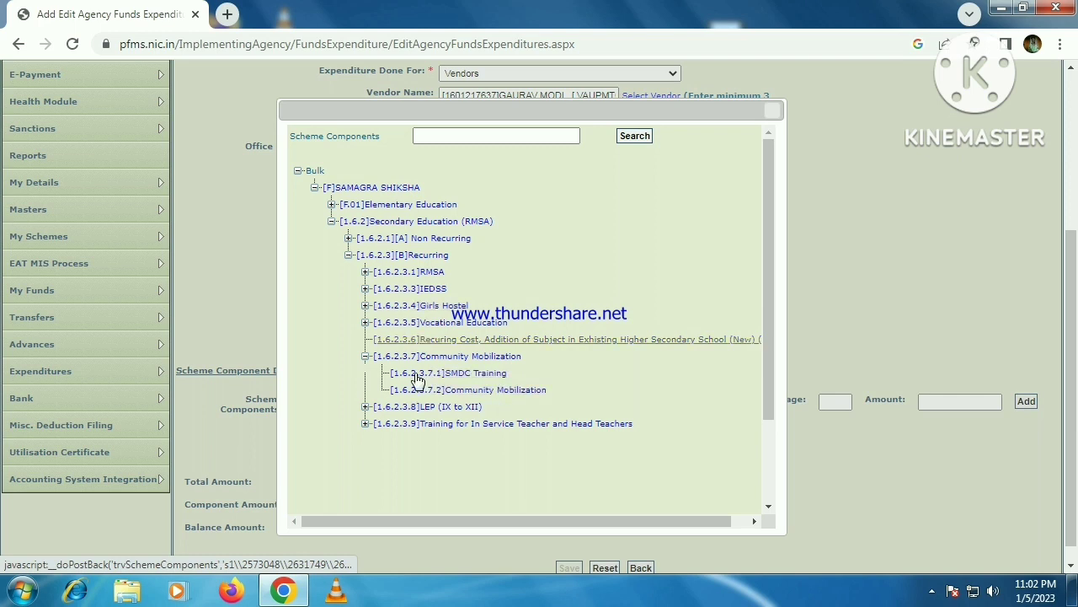
left_click(365, 355)
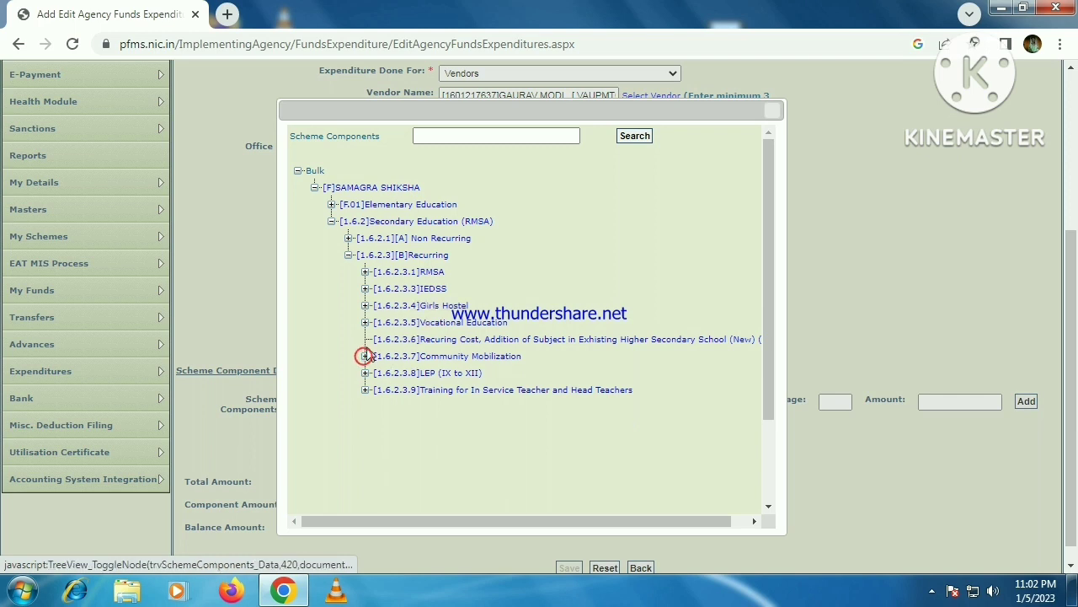
left_click(365, 356)
left_click(470, 390)
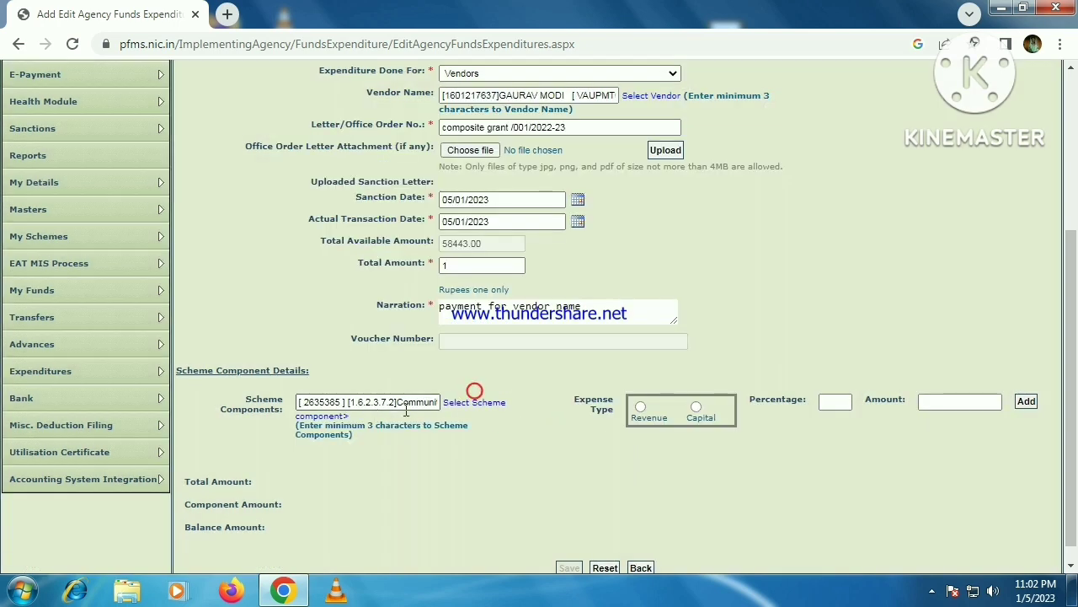
Reopen the scheme component selection and expand [F]SAMAGRA SHIKSHA down to the groups of [1.6.2]Secondary Education (RMSA)
left_click(463, 403)
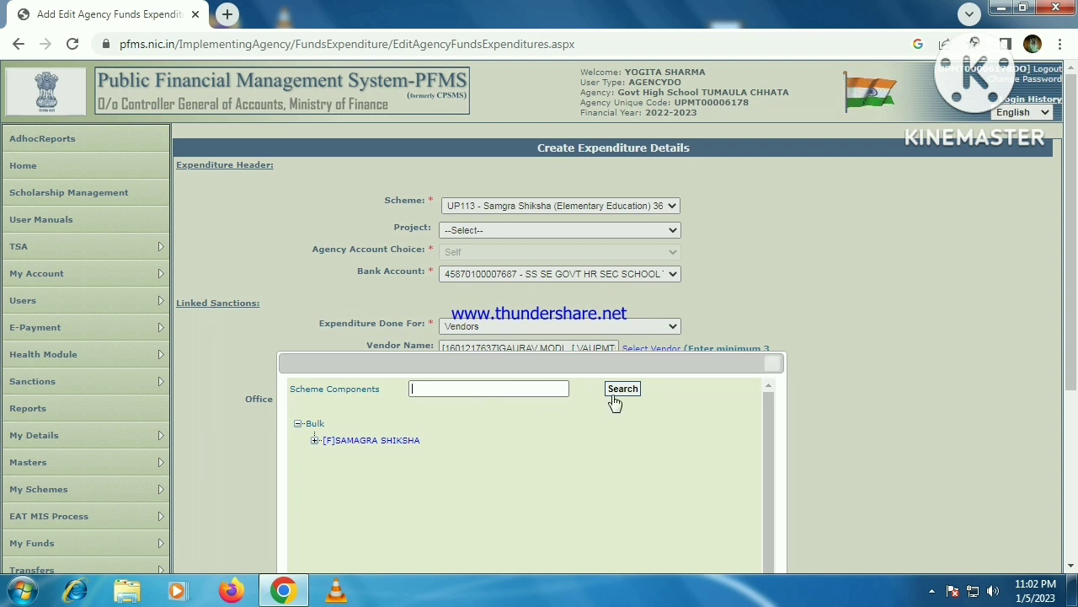
scroll(606, 415, "down", 1)
scroll(605, 412, "up", 1)
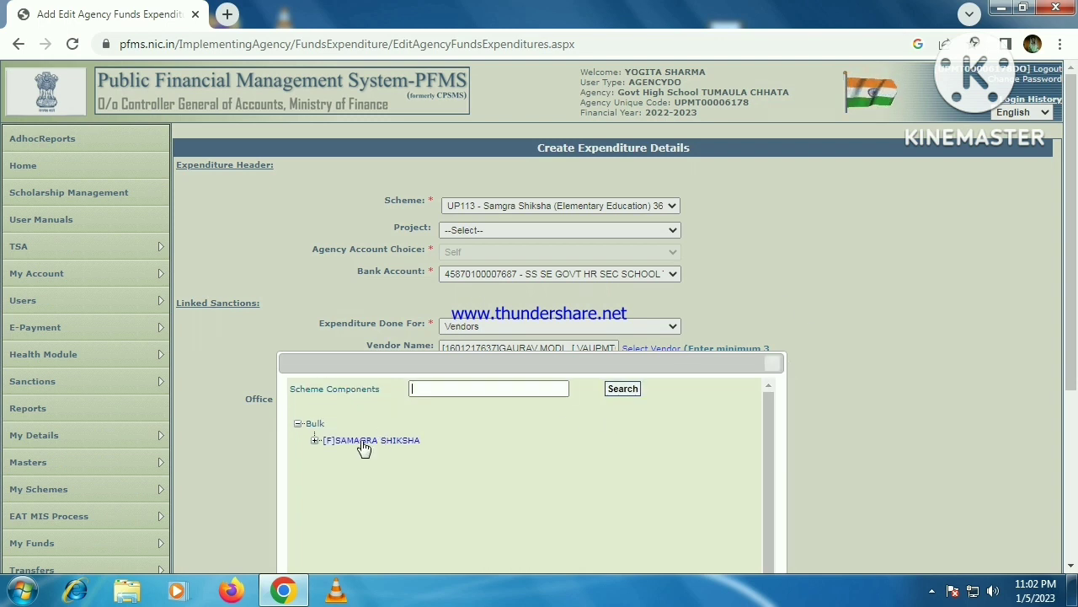
left_click(315, 440)
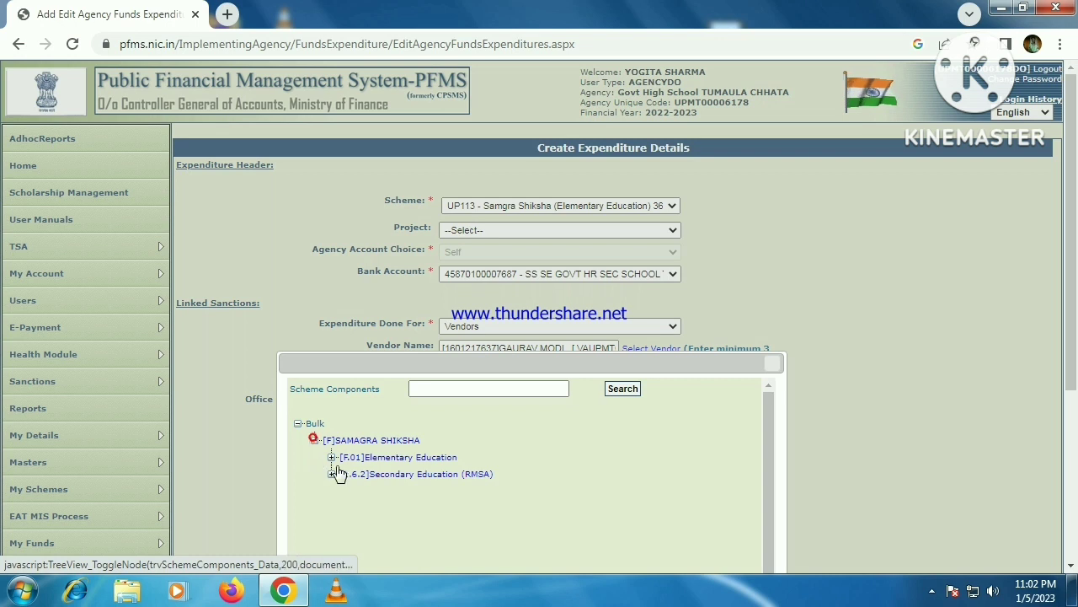
left_click(332, 475)
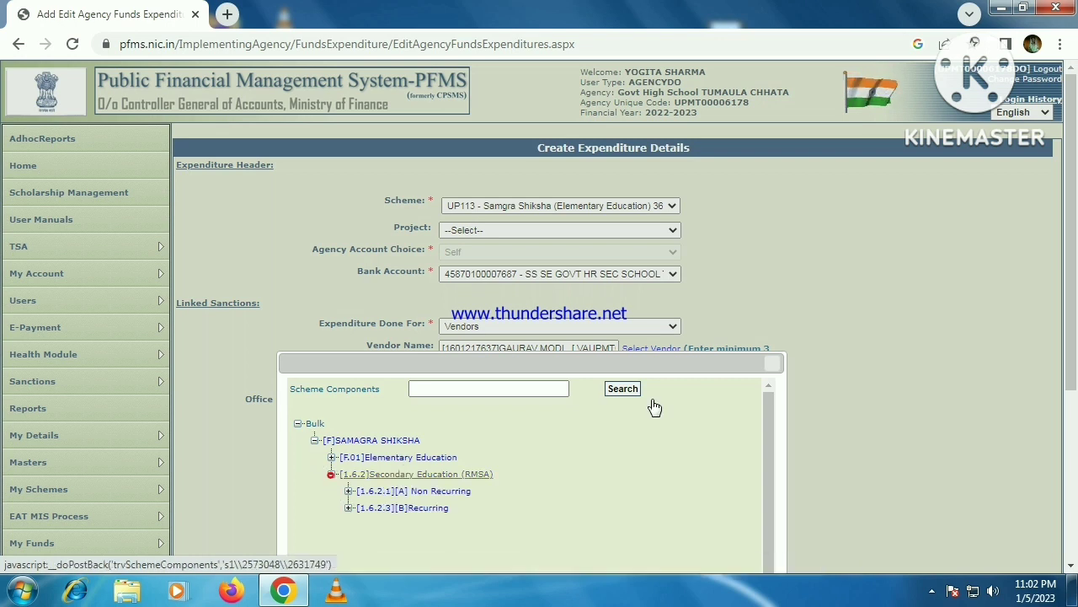
Look over the Non Recurring components of Secondary Education, including RMSA New Schools and Two Section School (IX and X), and collapse them again
scroll(931, 303, "down", 2)
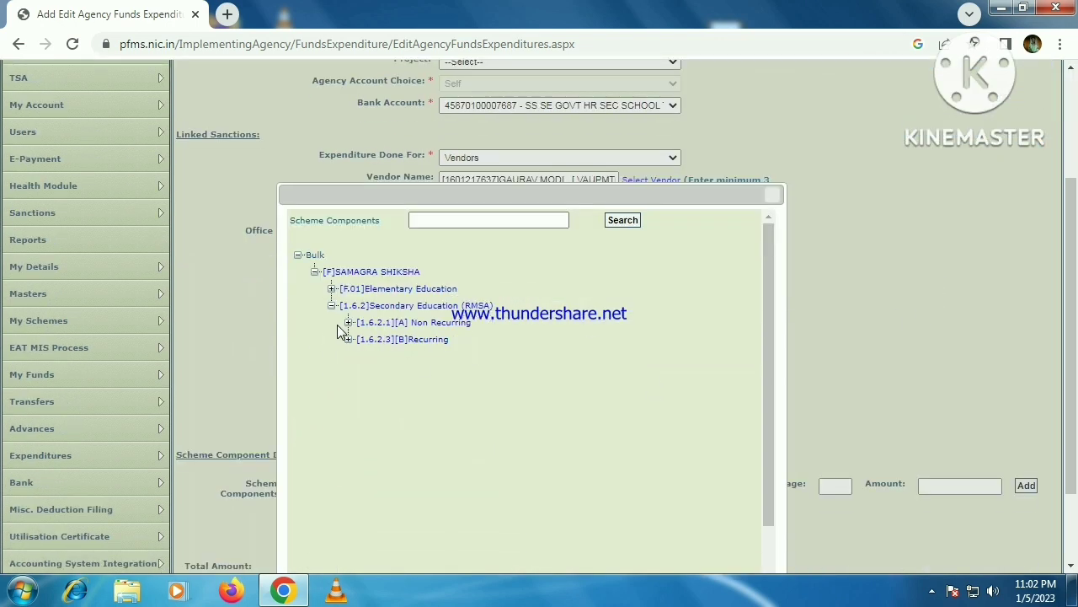
left_click(348, 323)
scroll(896, 299, "down", 2)
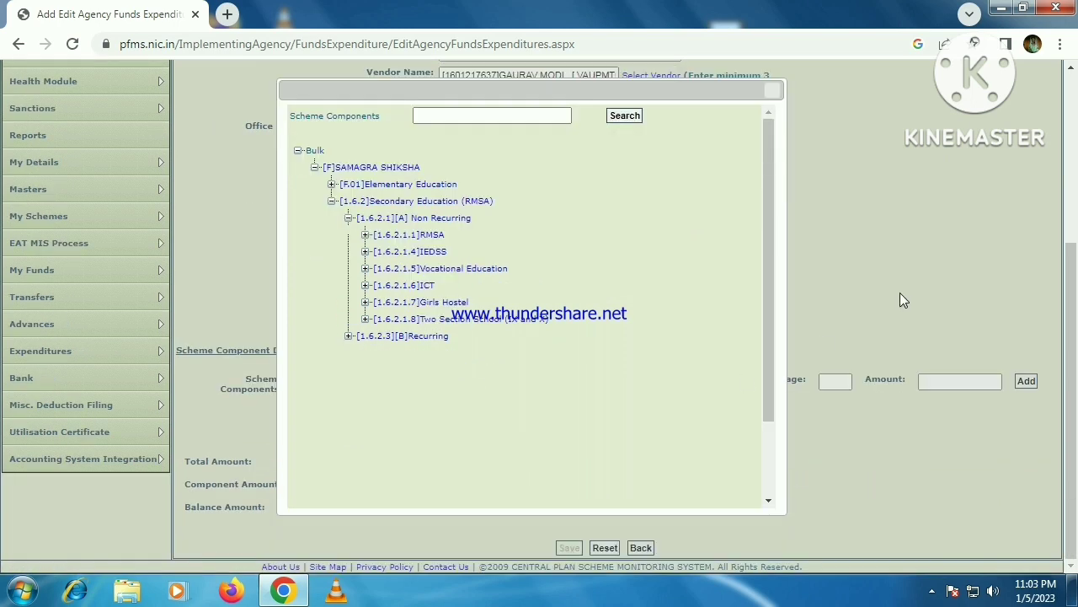
left_click(365, 235)
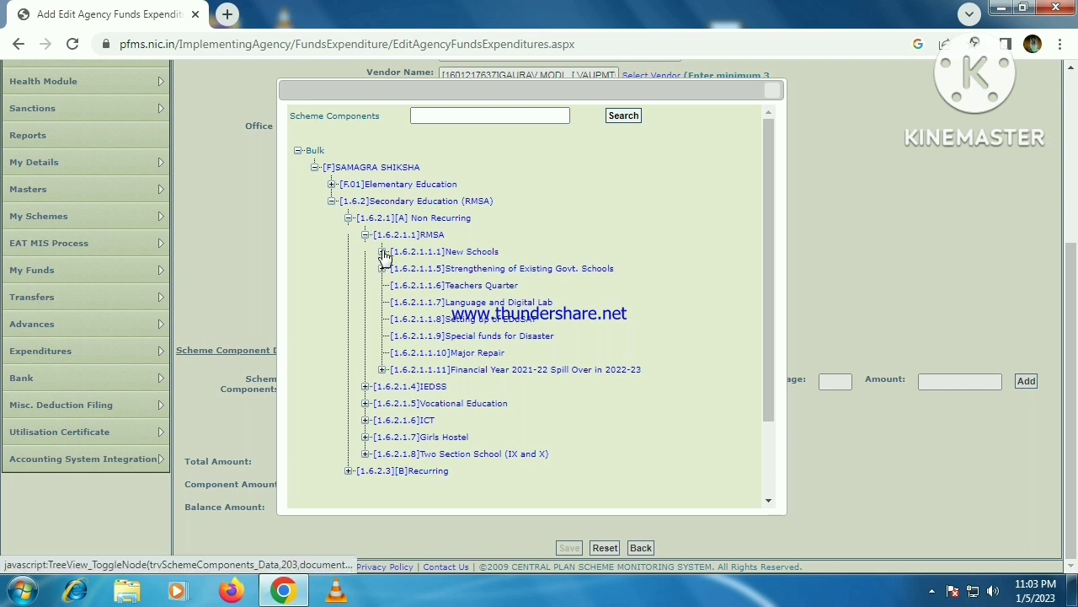
left_click(382, 251)
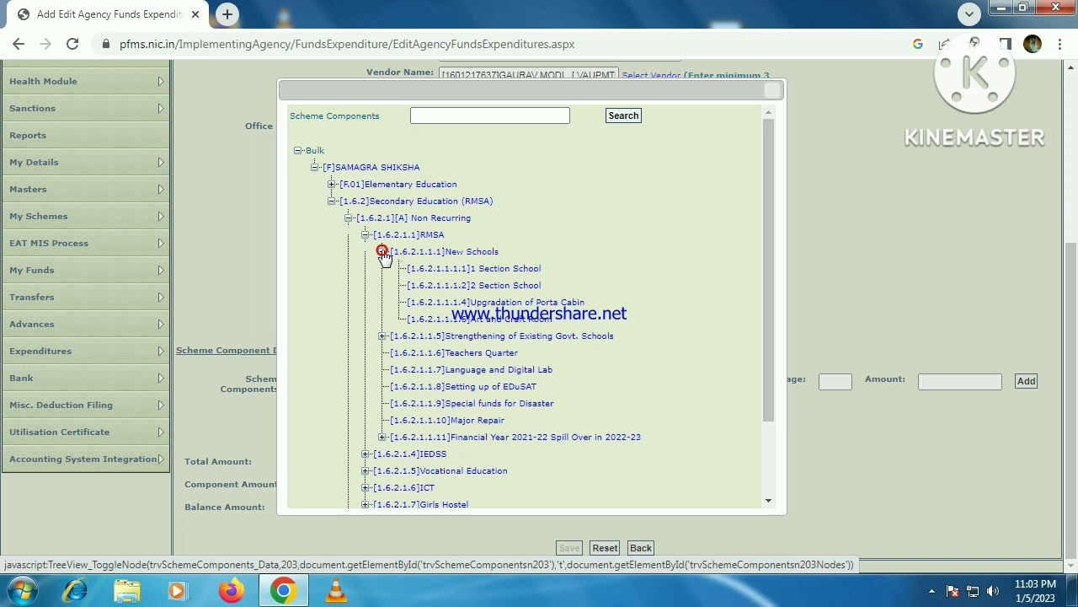
left_click(383, 253)
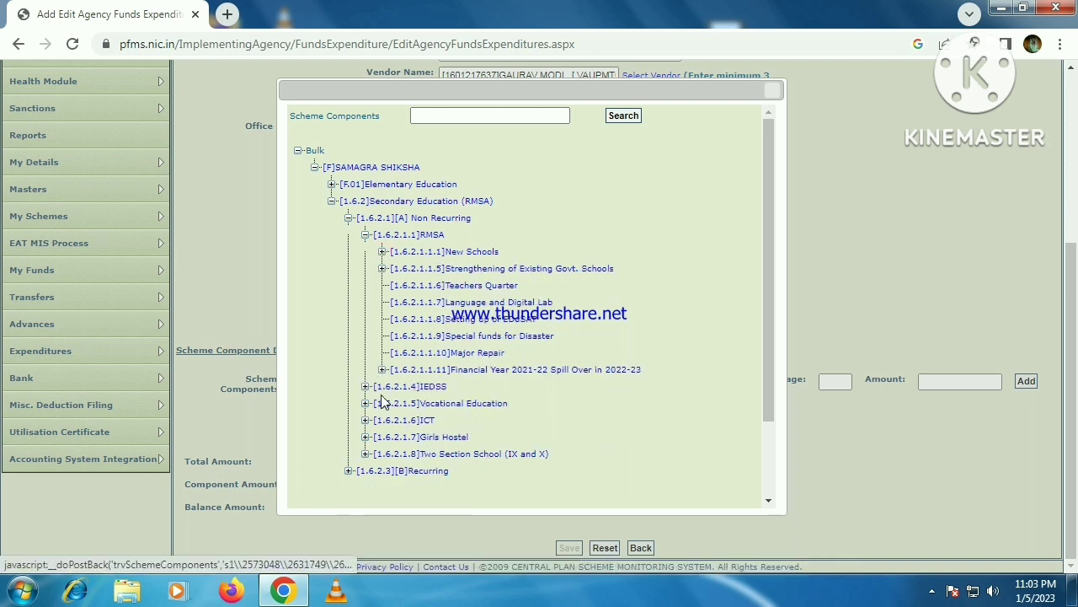
left_click(366, 455)
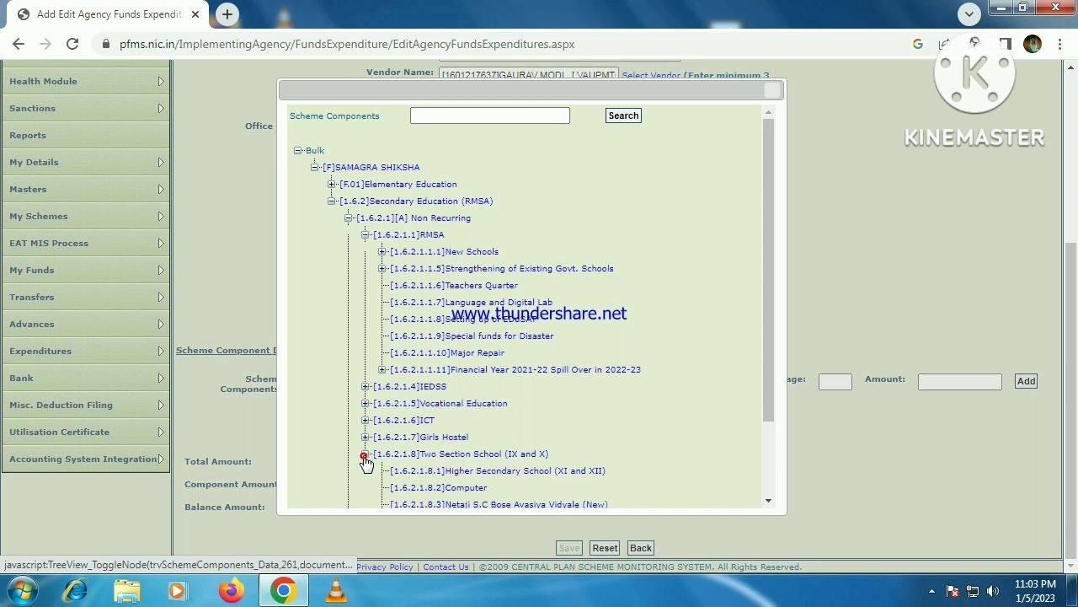
scroll(421, 404, "down", 1)
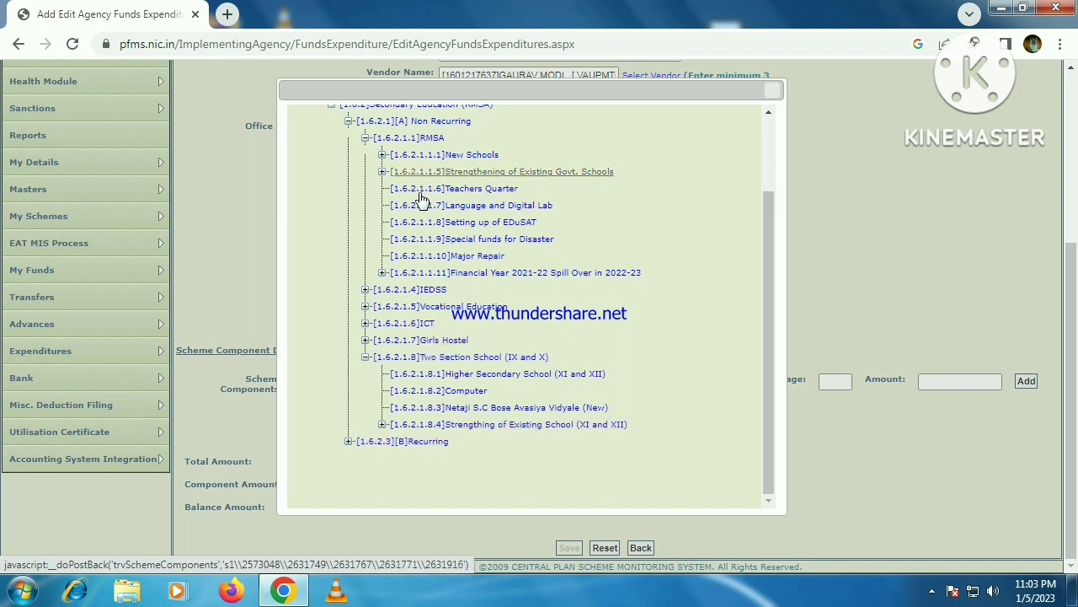
left_click(365, 358)
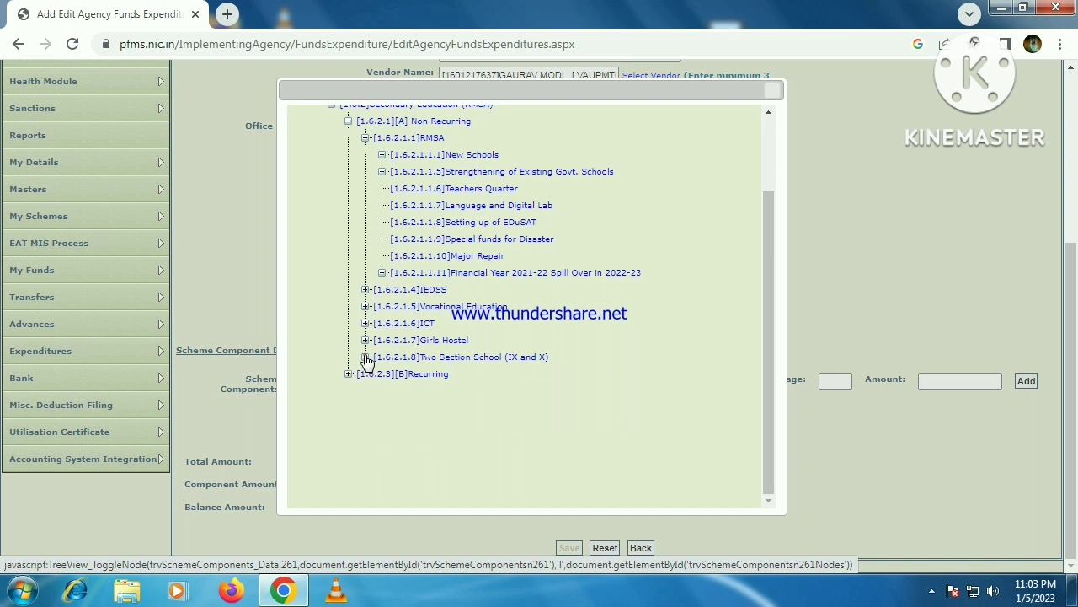
left_click(366, 138)
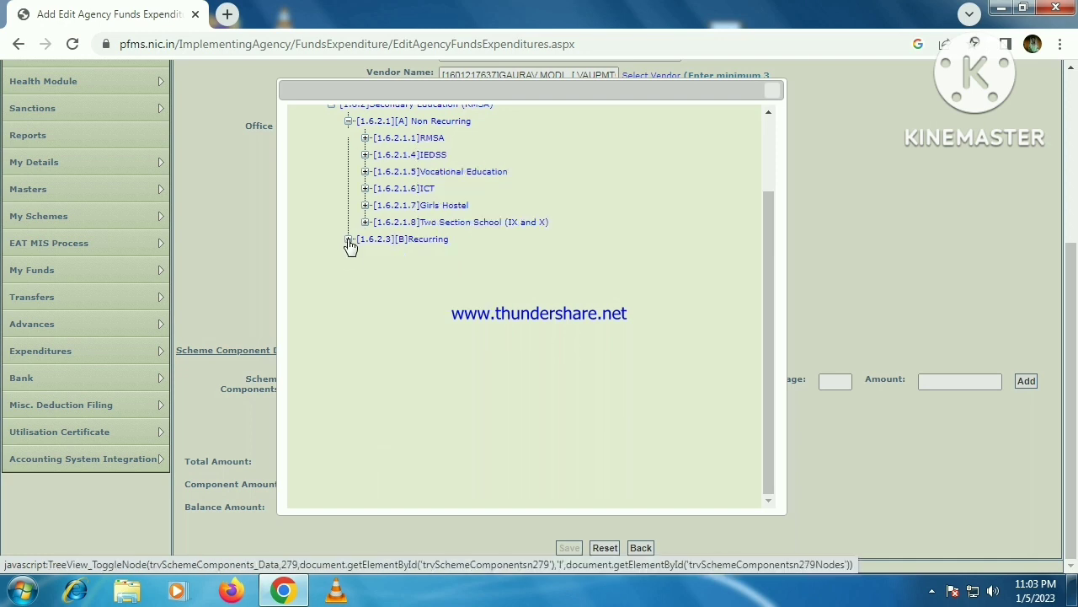
left_click(347, 122)
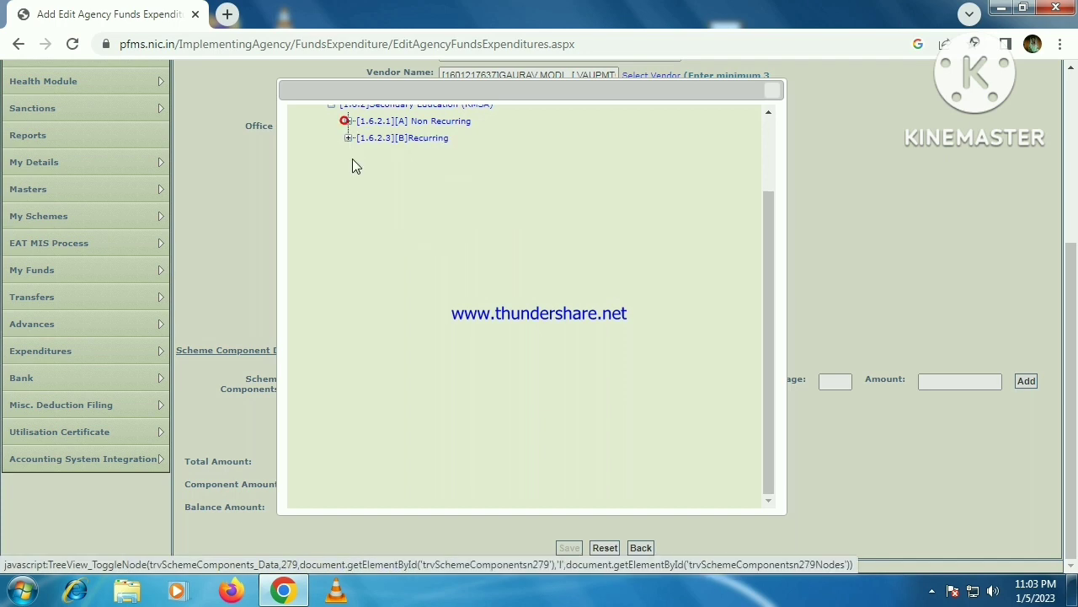
Expand [1.6.2.3.1]RMSA in the Recurring group, including its School Grant and Composite School Grant components
left_click(348, 138)
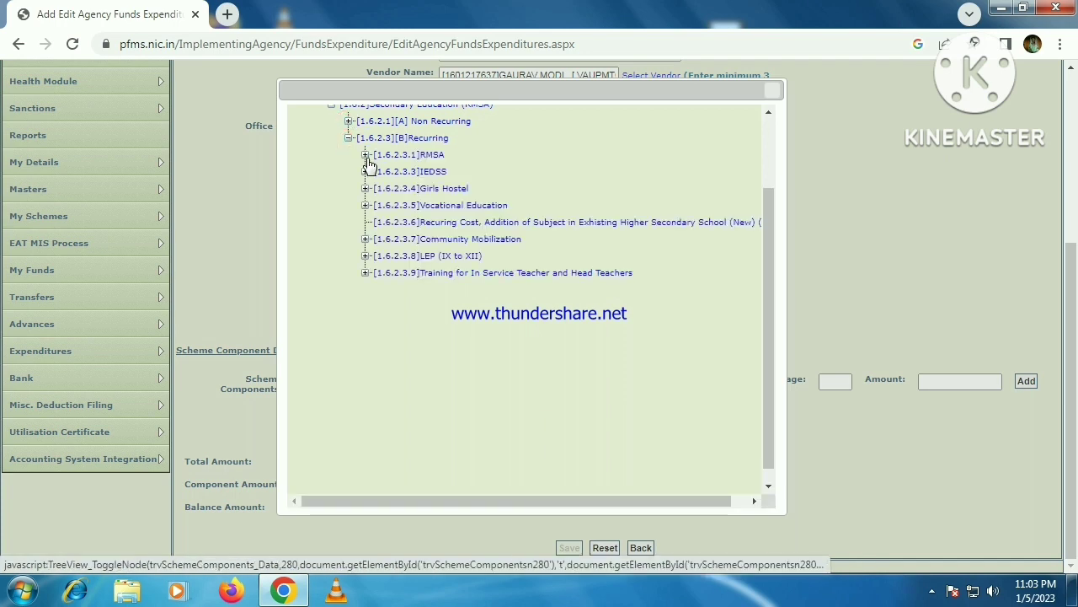
left_click(364, 155)
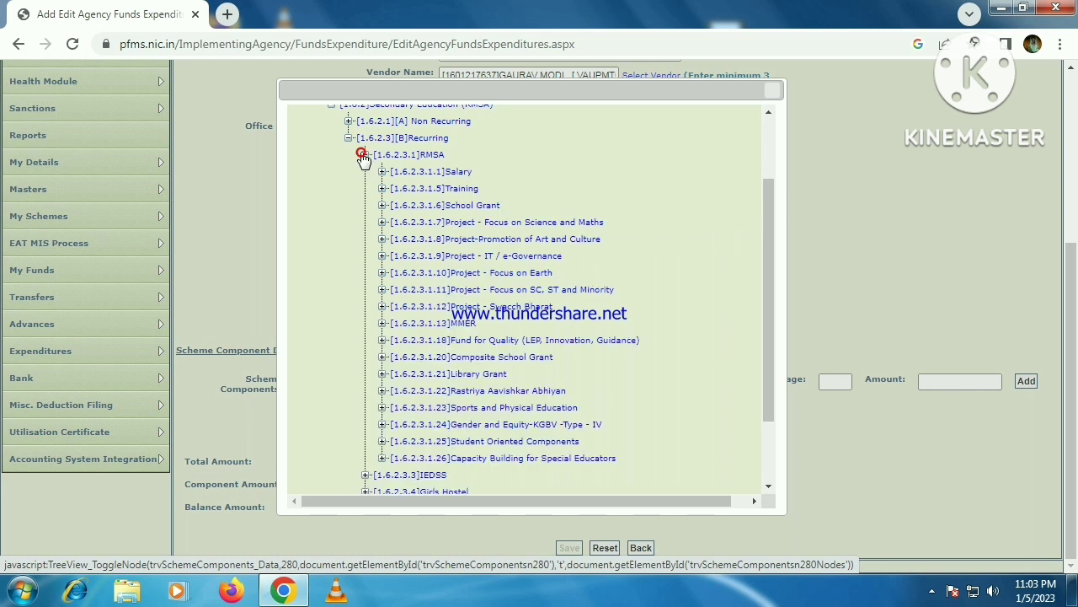
left_click(382, 206)
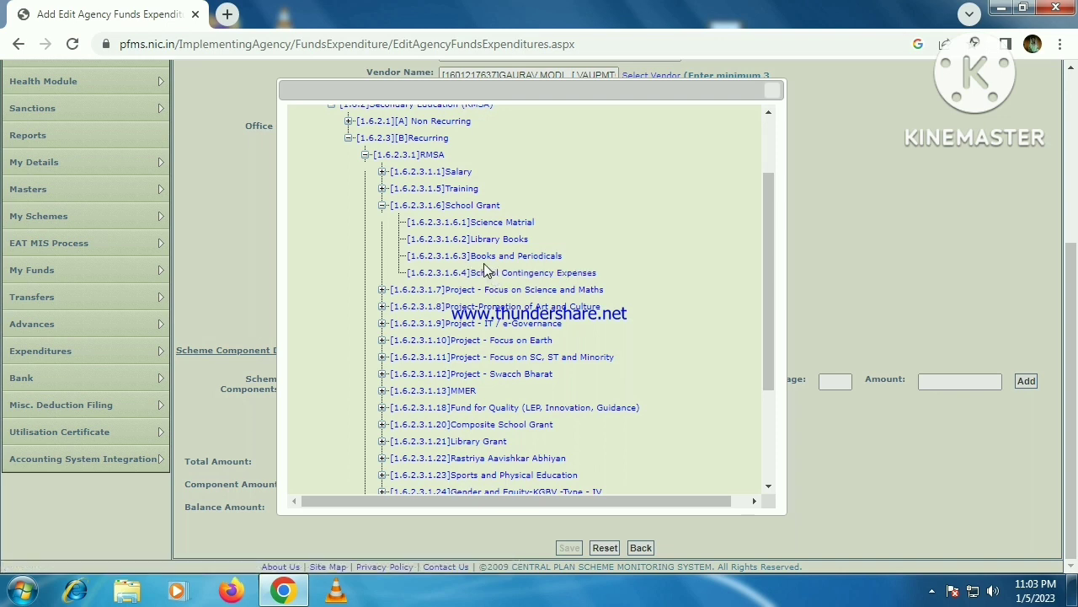
left_click(382, 426)
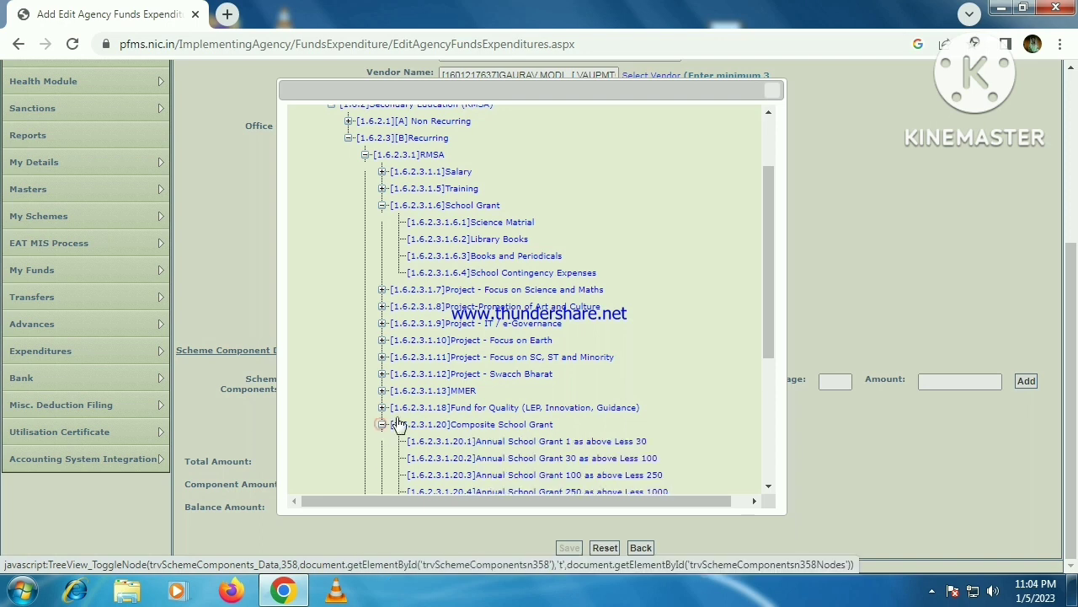
scroll(396, 425, "down", 1)
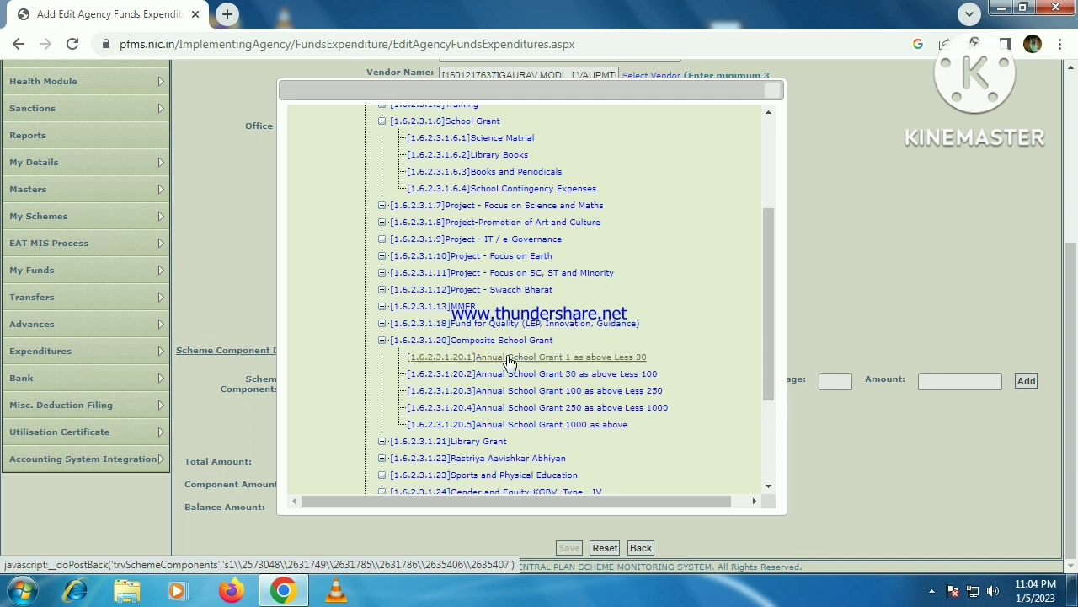
scroll(508, 354, "down", 1)
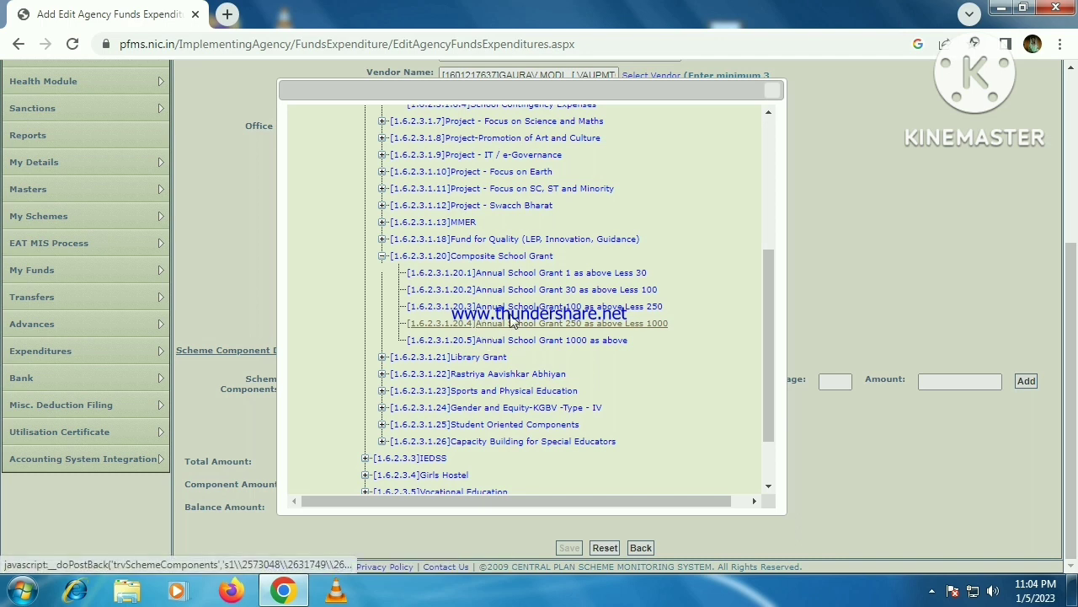
scroll(492, 275, "down", 2)
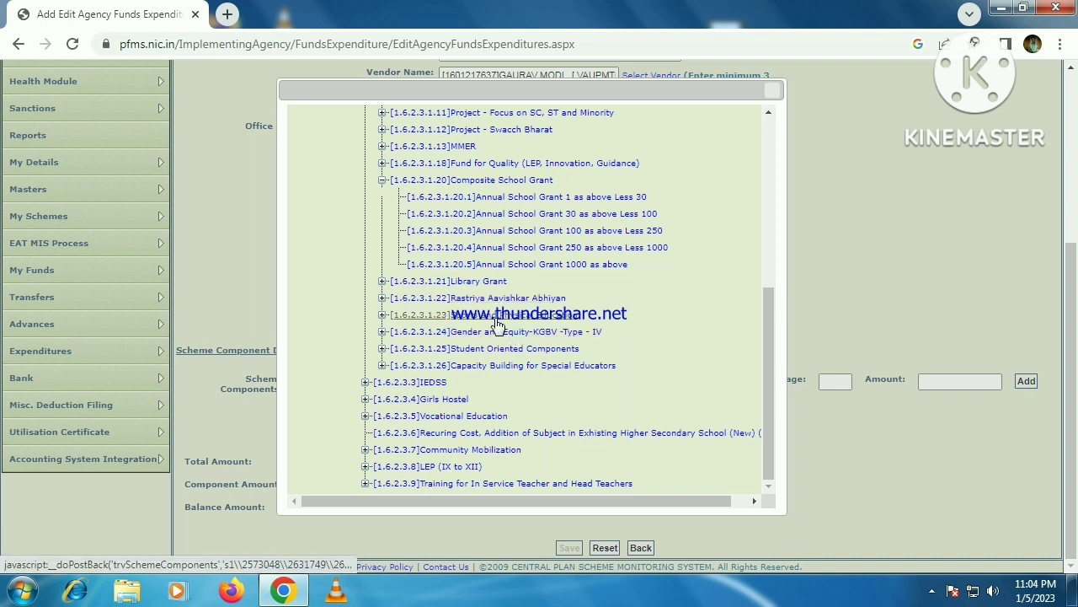
Look over the components under [1.6.2.3.1.23]Sports and Physical Education and [1.6.2.3.1.25]Student Oriented Components
left_click(382, 316)
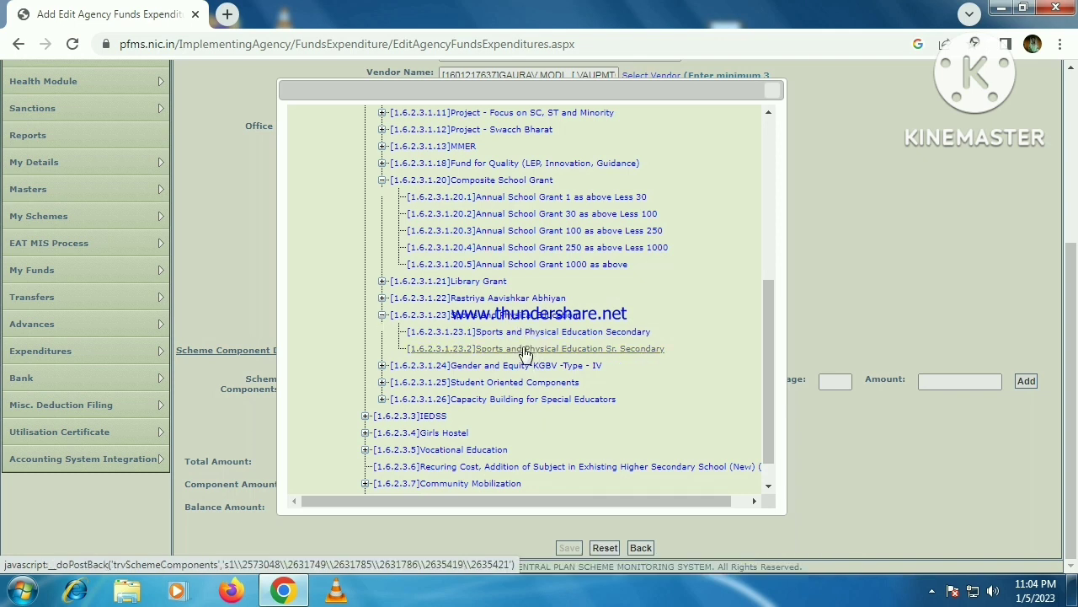
scroll(523, 349, "down", 1)
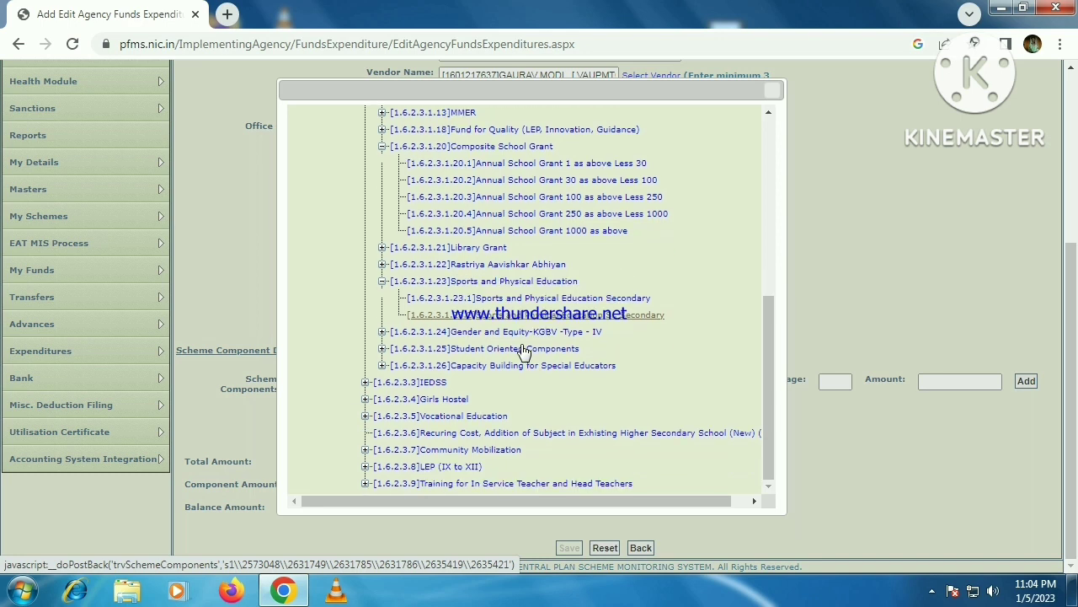
left_click(382, 349)
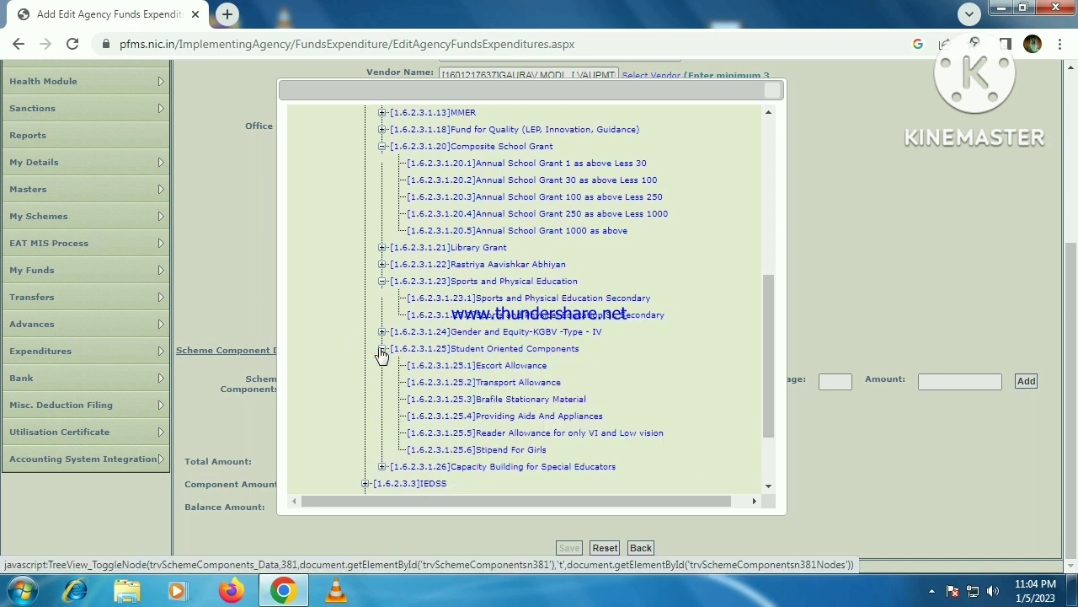
scroll(383, 354, "down", 2)
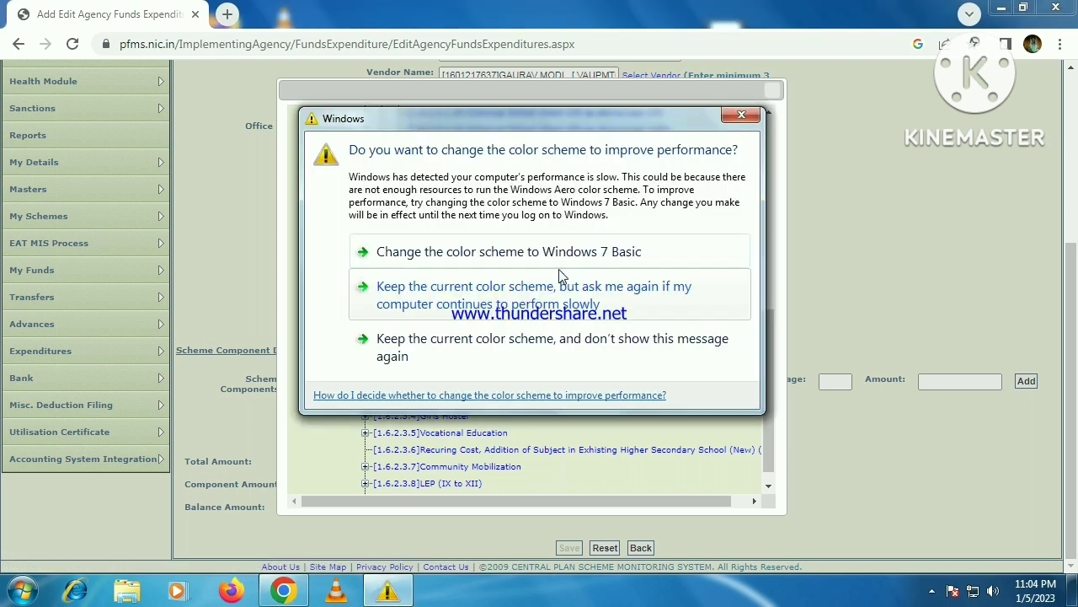
Accept the Windows 7 Basic color scheme and choose [1.6.2.3.1.20.2]Annual School Grant 30 as above Less 100 as the scheme component
left_click(556, 254)
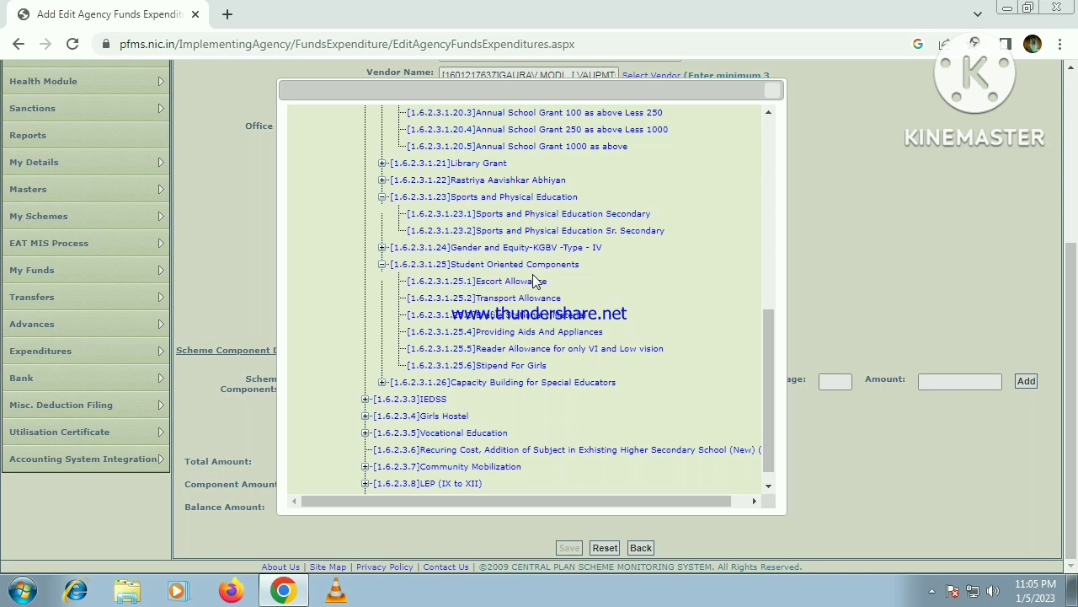
scroll(532, 274, "up", 1)
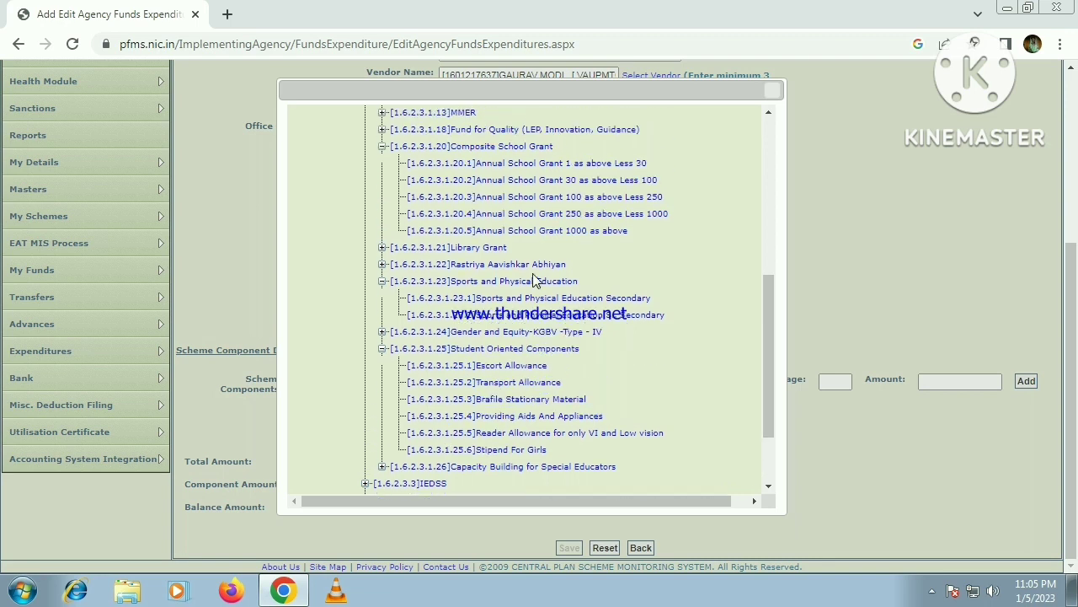
left_click(587, 182)
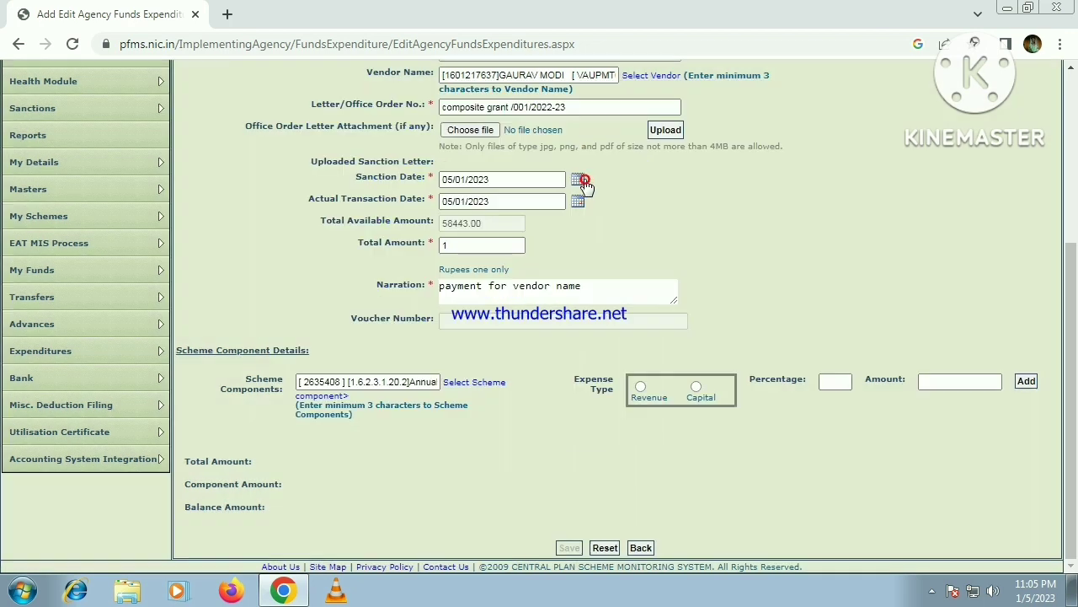
Set the component's expense type to Revenue and add it to the expenditure with an amount of 1.00
left_click(641, 388)
left_click(830, 384)
left_click(944, 382)
left_click(843, 385)
left_click(984, 453)
left_click(1026, 383)
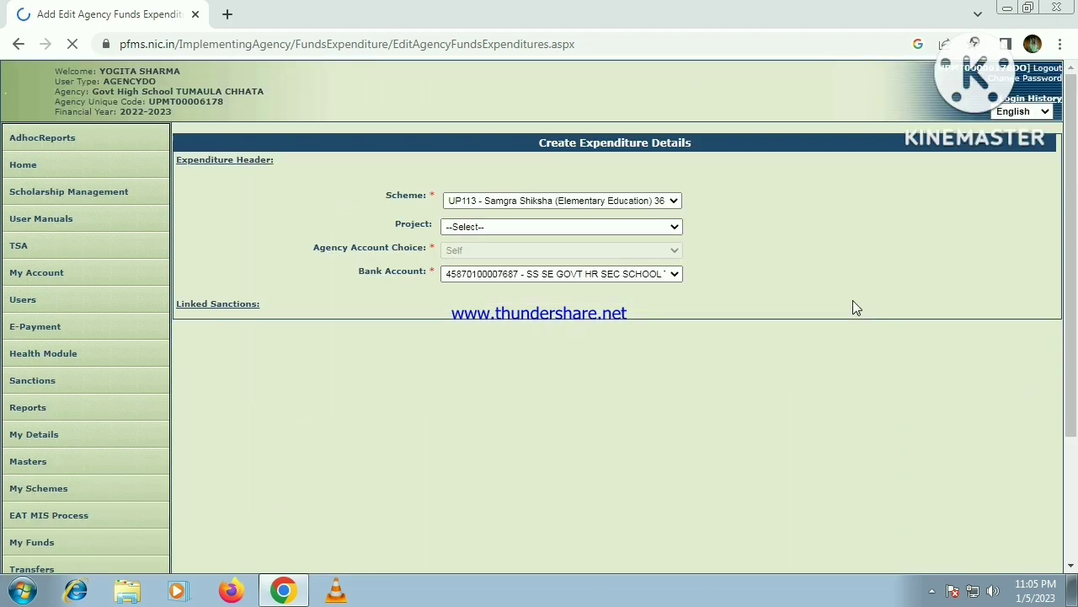
scroll(802, 308, "down", 5)
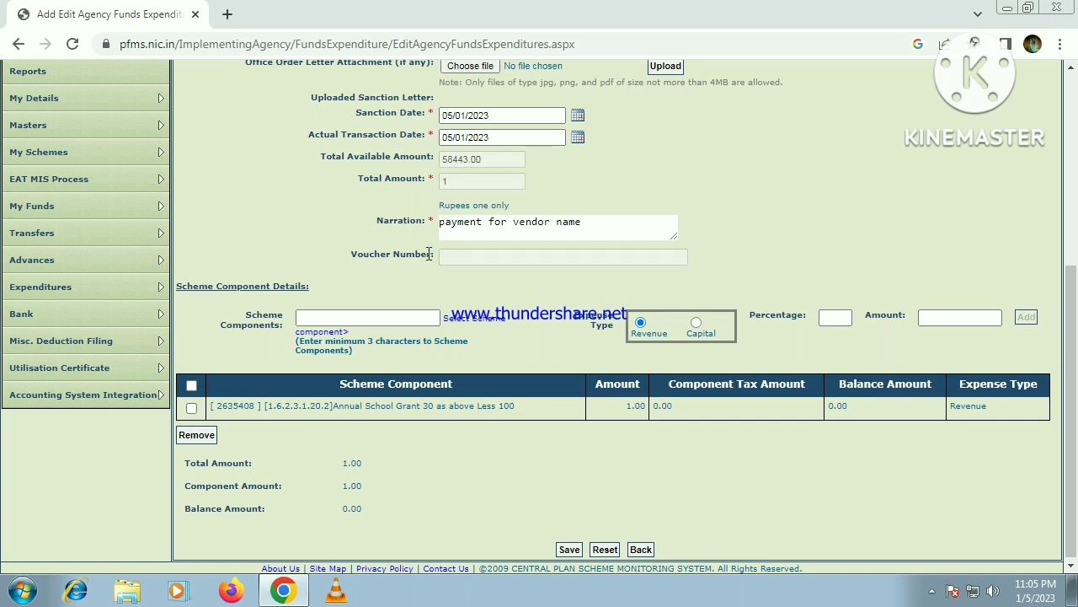
Change the letter/office order number to "composite grant /002/2022-23"
scroll(429, 254, "up", 2)
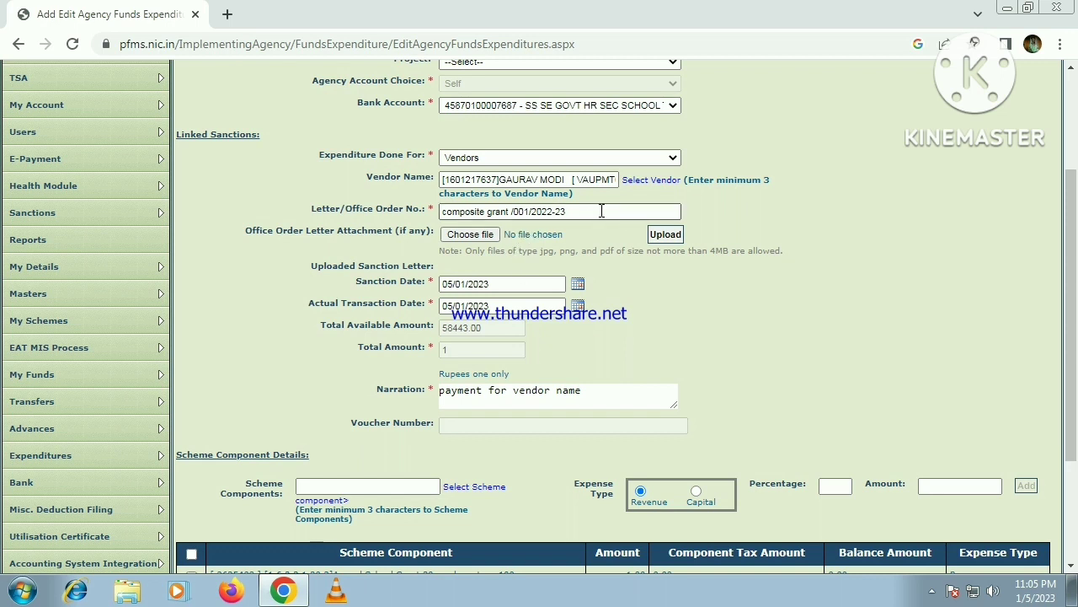
left_click(528, 212)
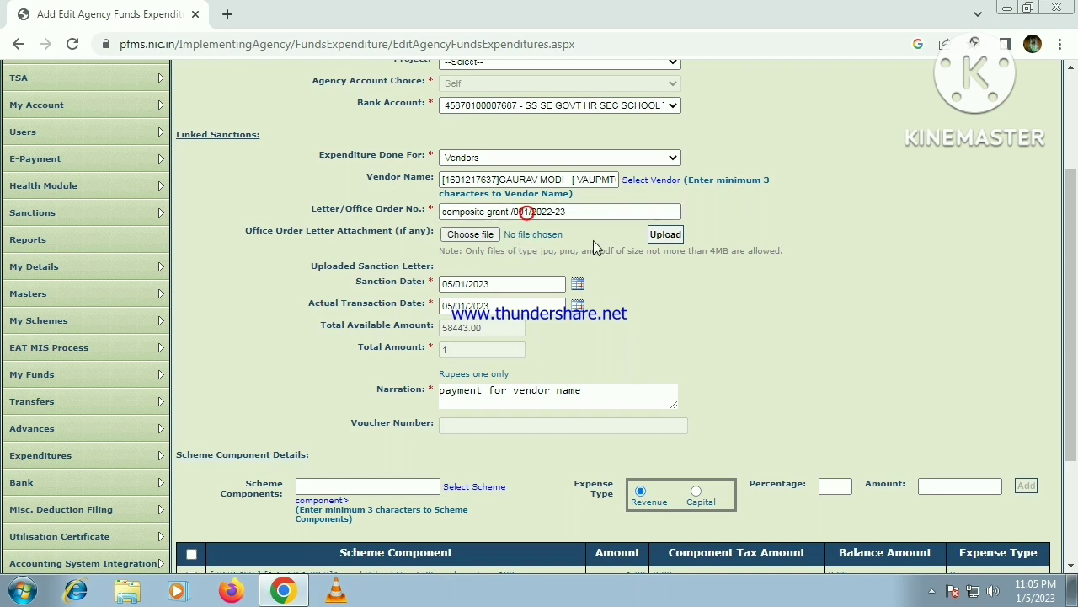
key("BackSpace")
type("2")
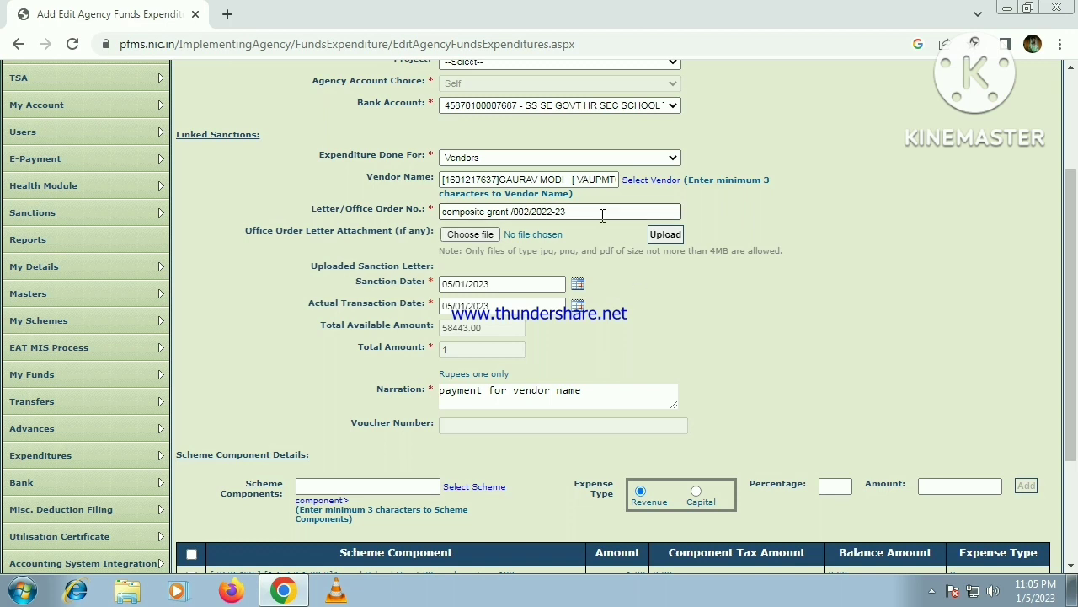
Try to set the sanction date to 6 January 2023, and set it to 05/01/2023 instead
left_click(578, 285)
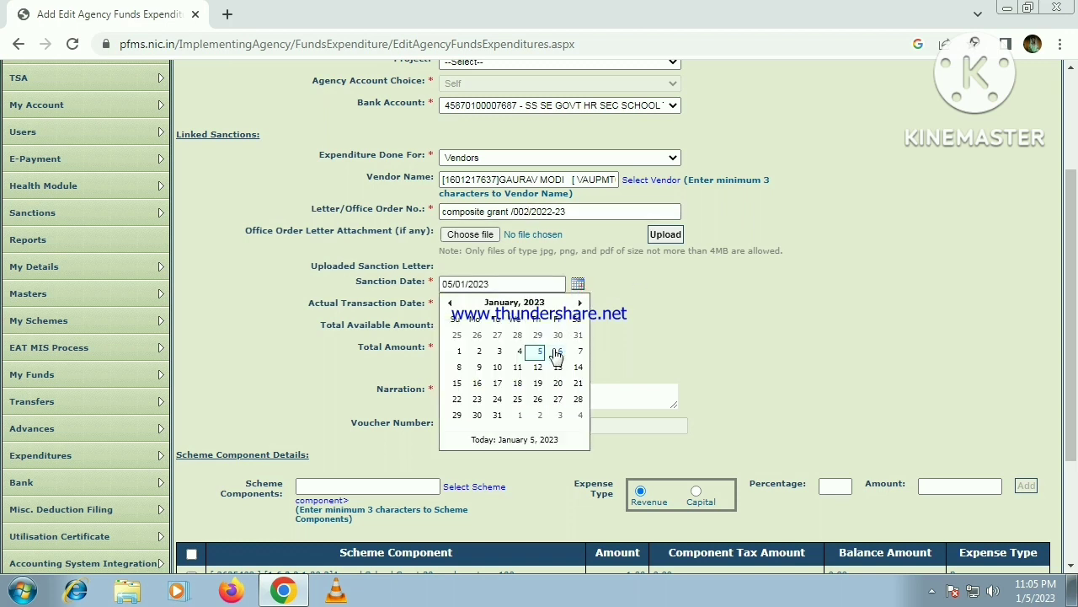
left_click(556, 353)
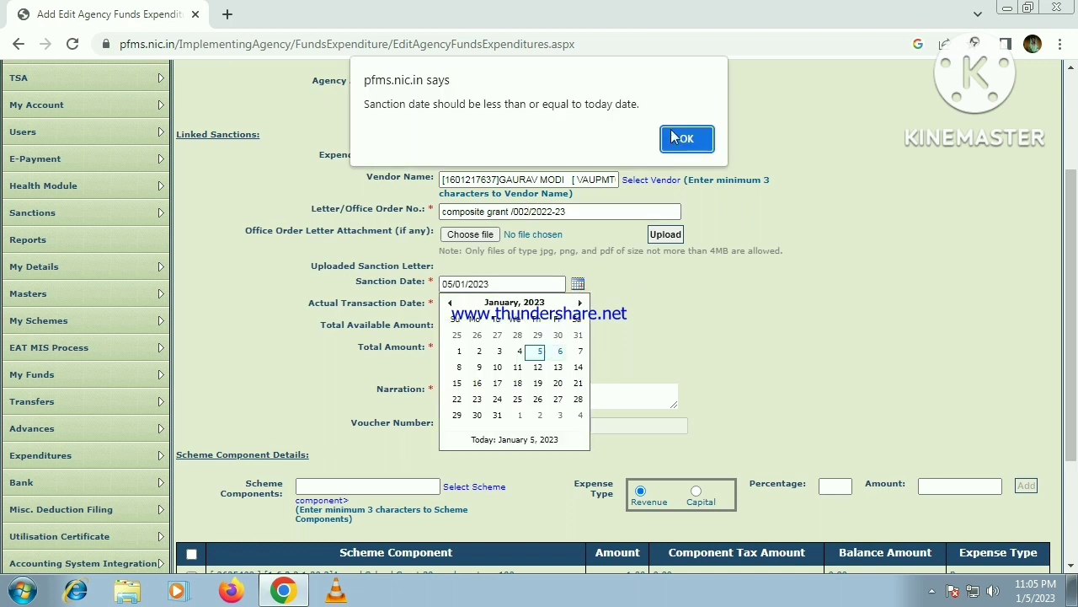
left_click(682, 135)
left_click(578, 285)
left_click(540, 355)
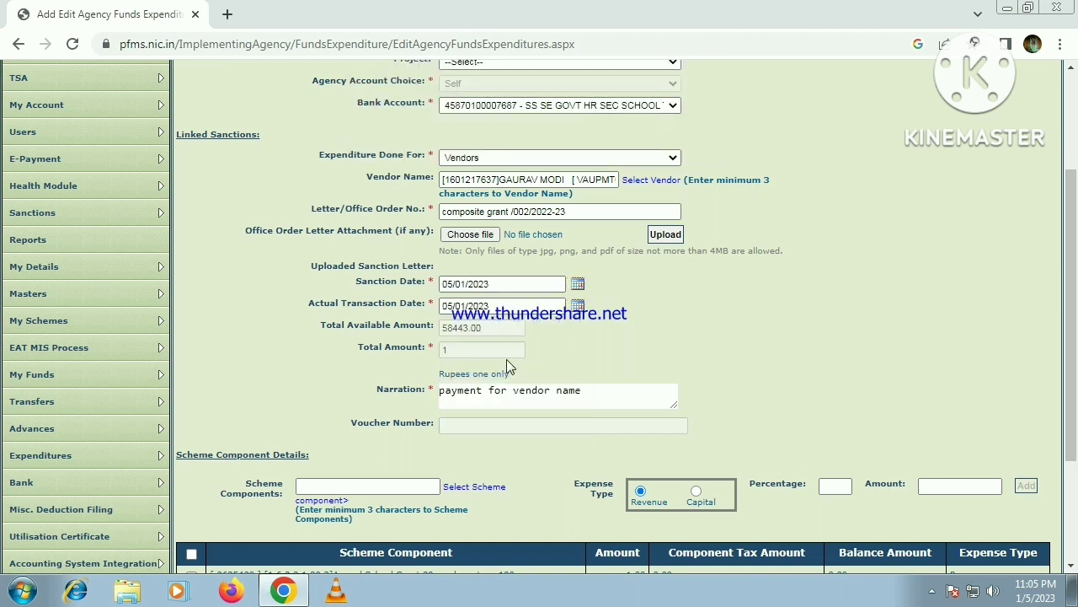
Mark the Annual School Grant 30 as above Less 100 component row and save the expenditure
double_click(449, 349)
scroll(508, 325, "down", 1)
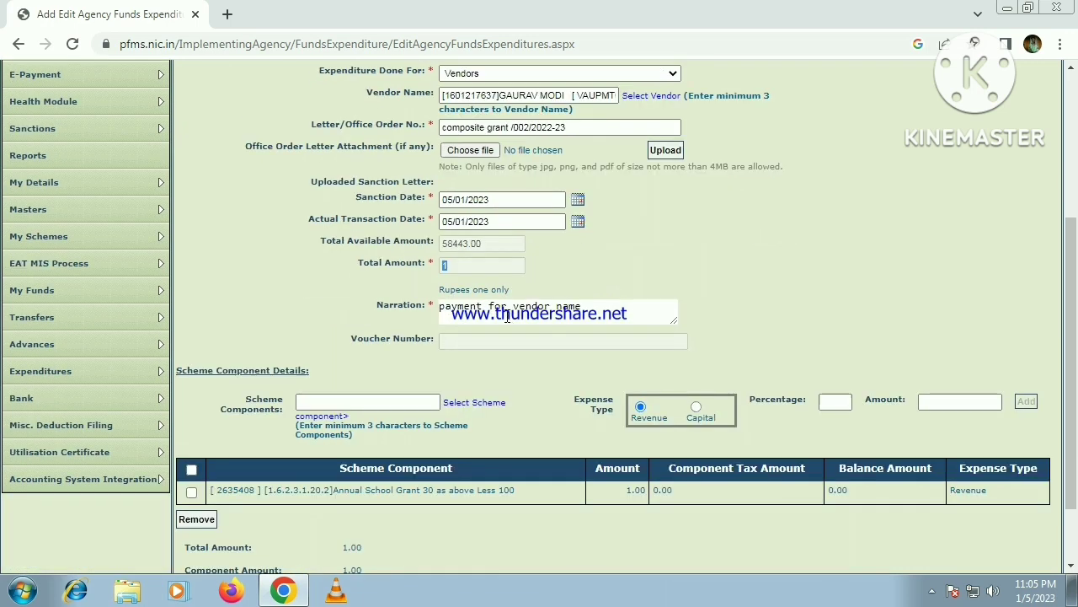
scroll(508, 325, "down", 1)
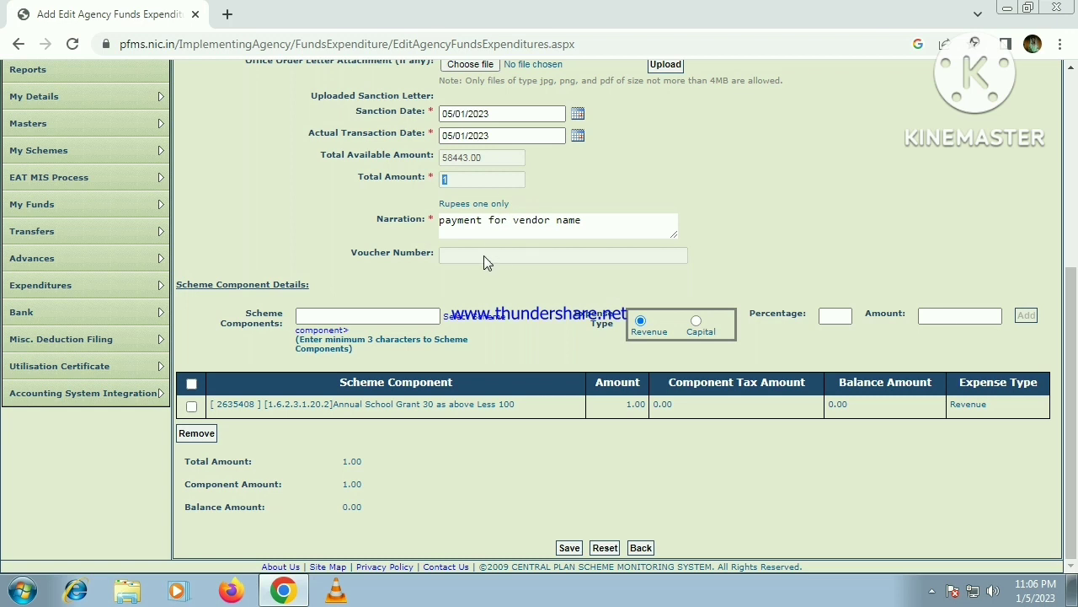
left_click(191, 407)
left_click(571, 549)
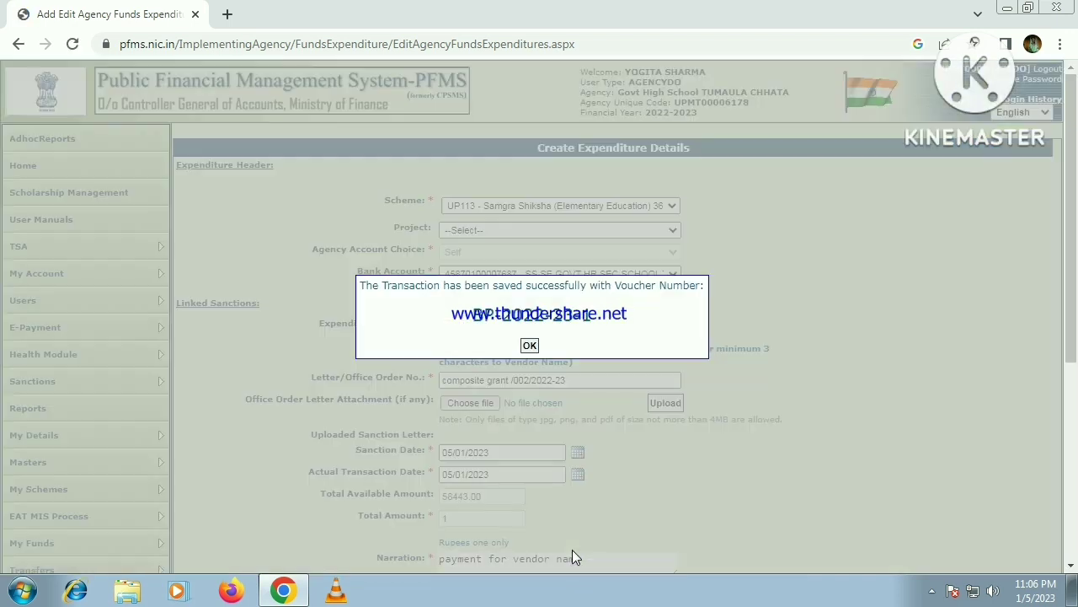
left_click(529, 345)
Proceed to the expenditure's payee details and add EPaymentUsingPrintAdvice as the instrument type
scroll(534, 352, "down", 1)
scroll(534, 352, "down", 5)
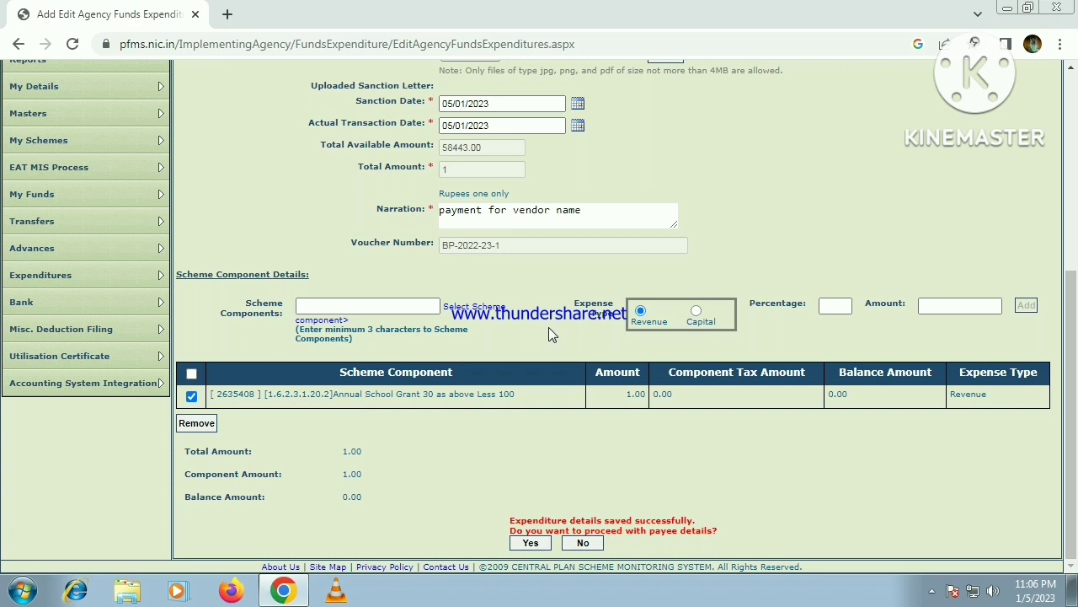
left_click(528, 544)
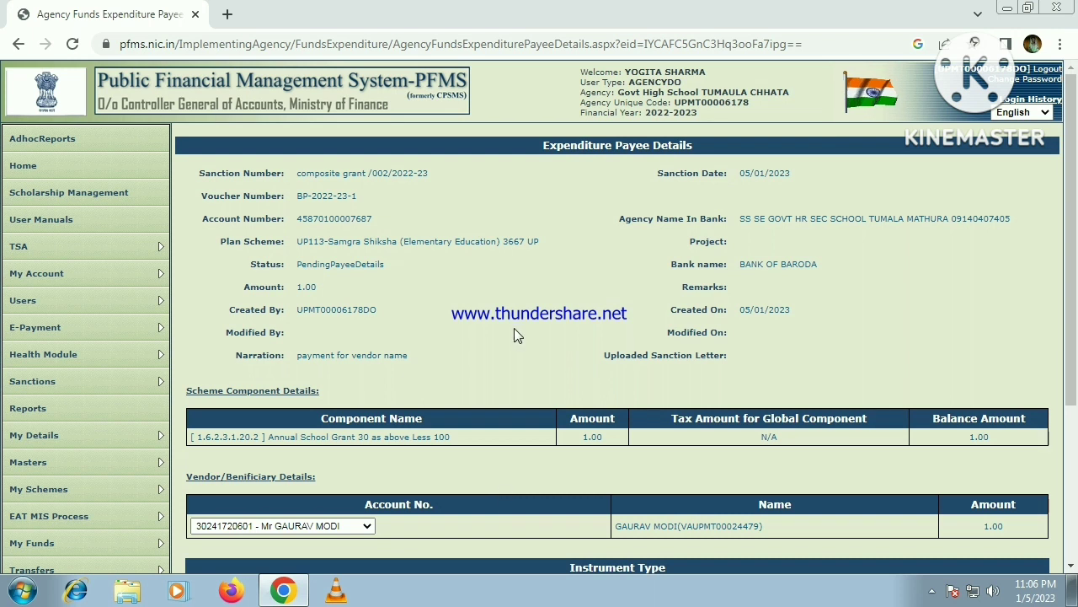
scroll(516, 261, "down", 3)
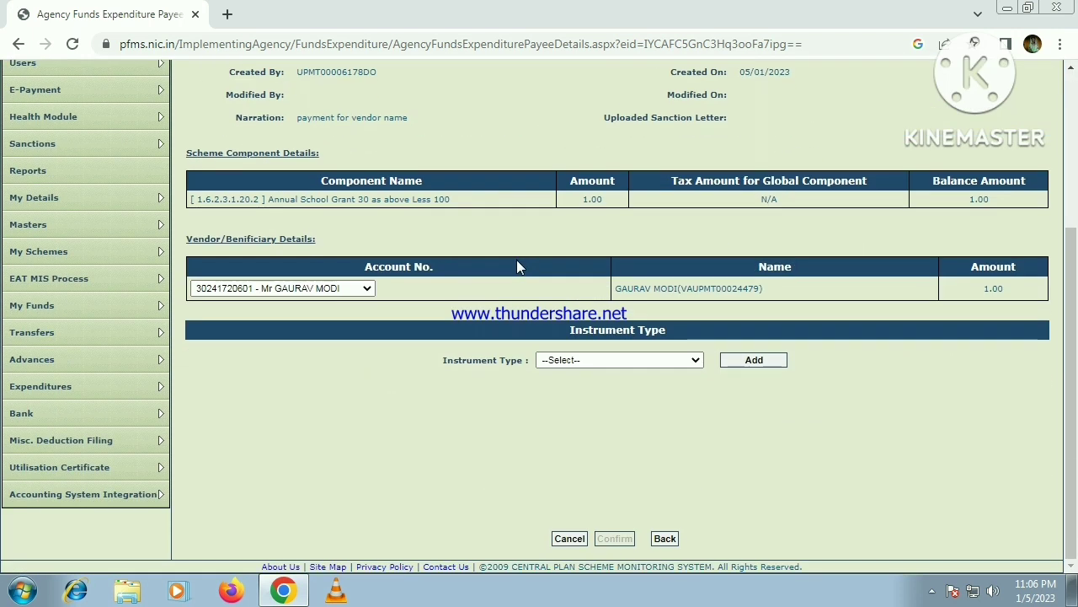
left_click(569, 360)
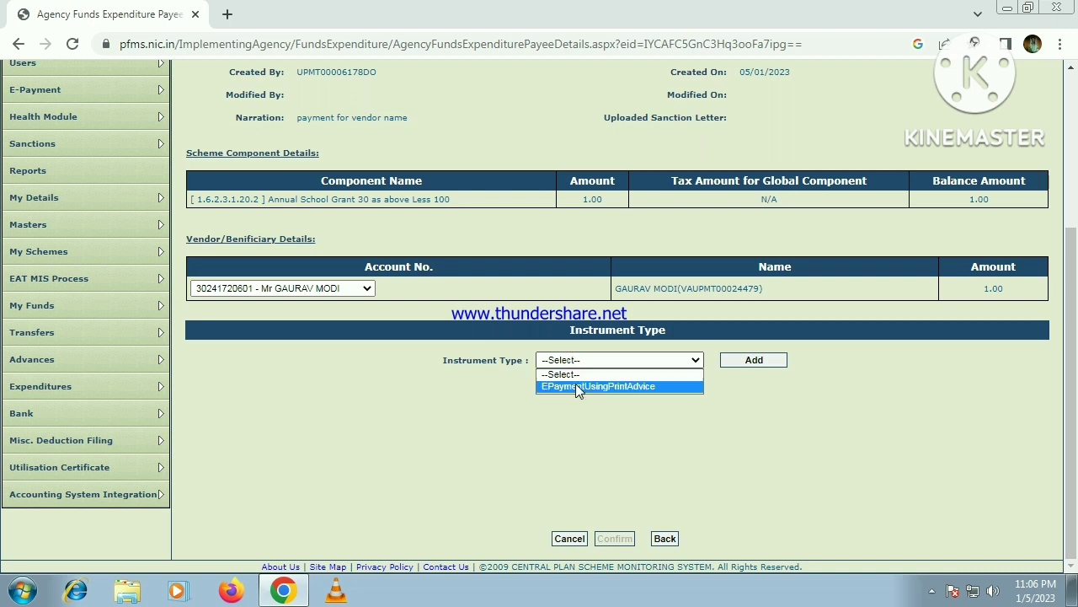
left_click(576, 385)
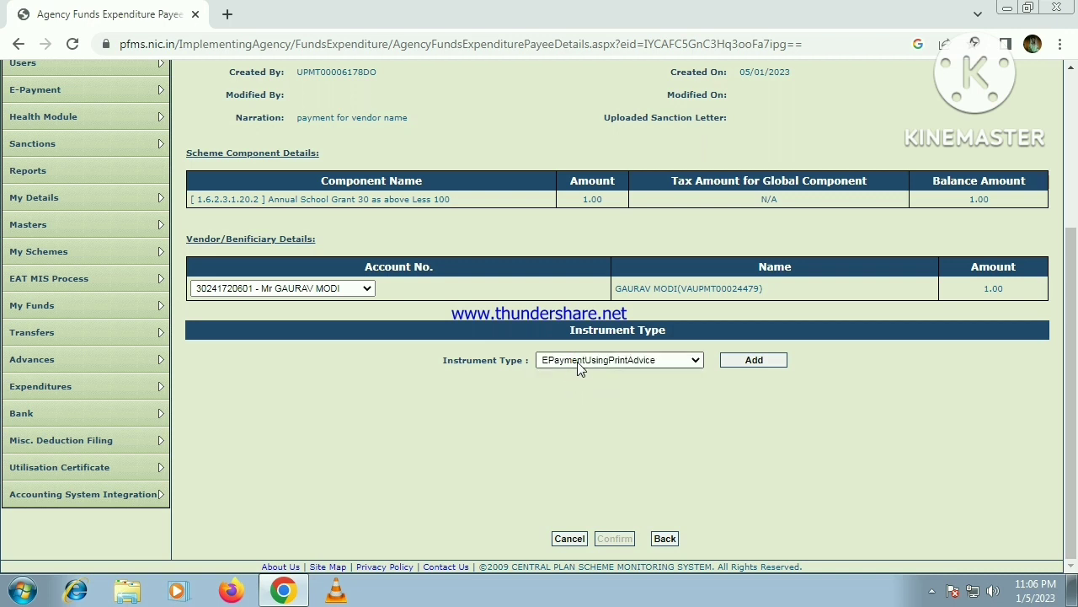
left_click(753, 360)
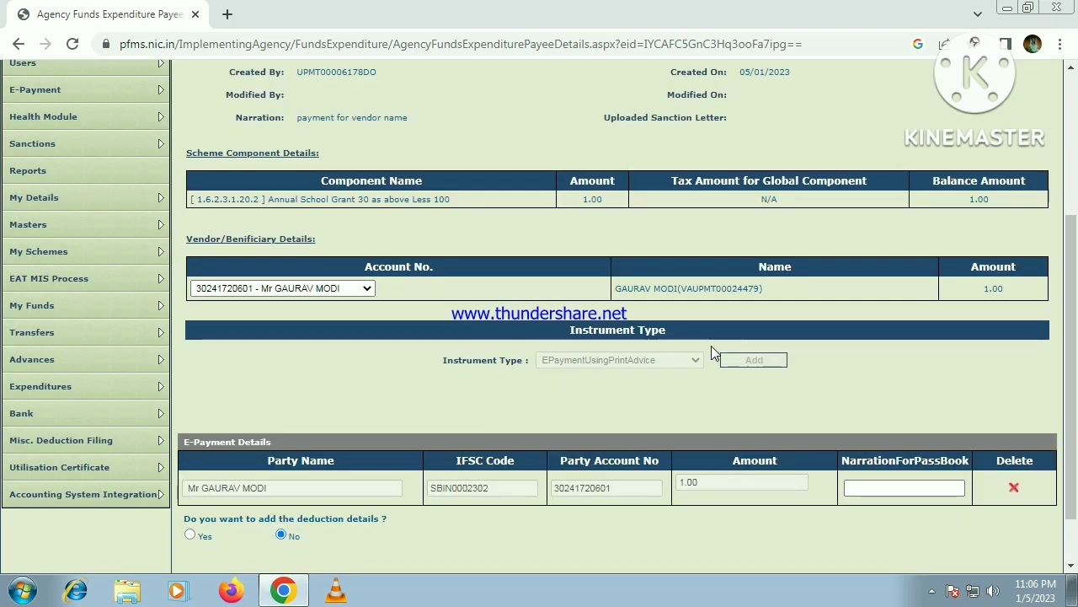
Enter "pay for vendor" as the passbook narration for the vendor's e-payment
scroll(712, 347, "down", 2)
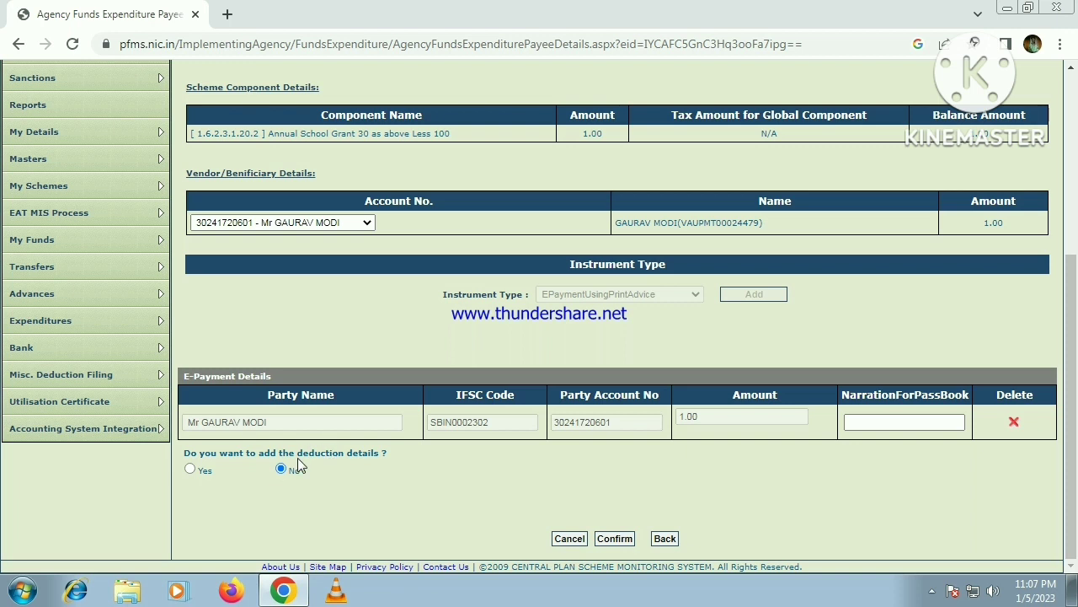
left_click(881, 420)
left_click(881, 419)
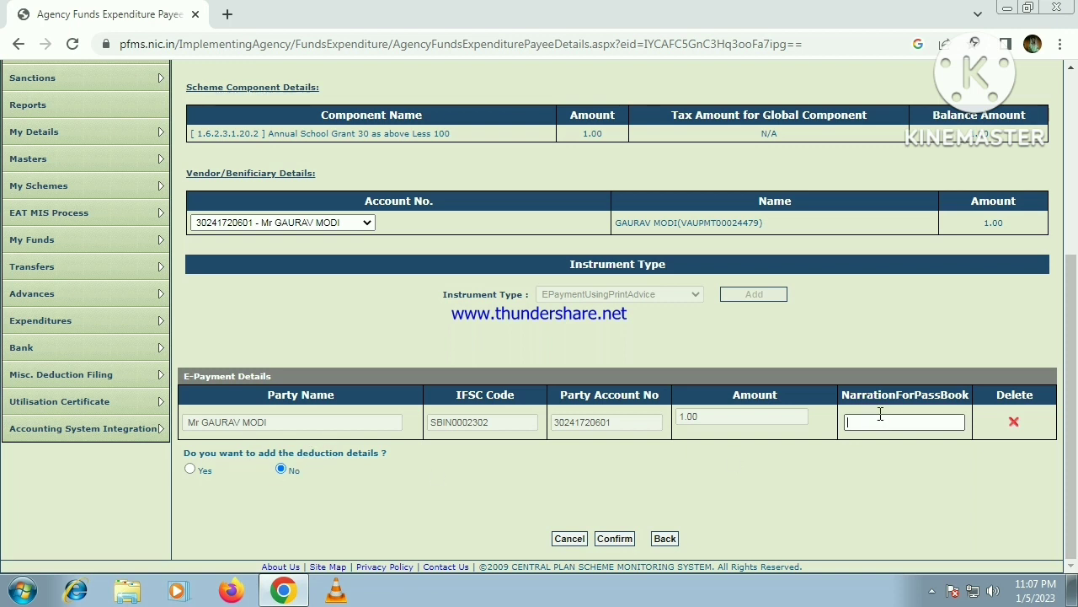
type("pay fol")
type(" vendor")
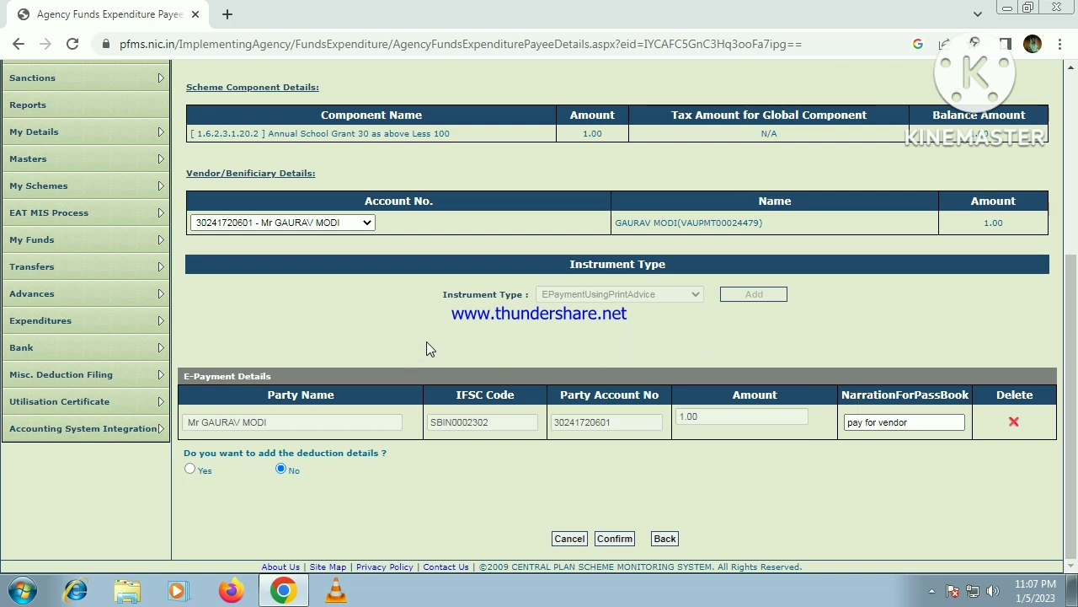
Bring up the deduction entry fields for the e-payment and set the deduction details choice back to No
scroll(390, 375, "up", 1)
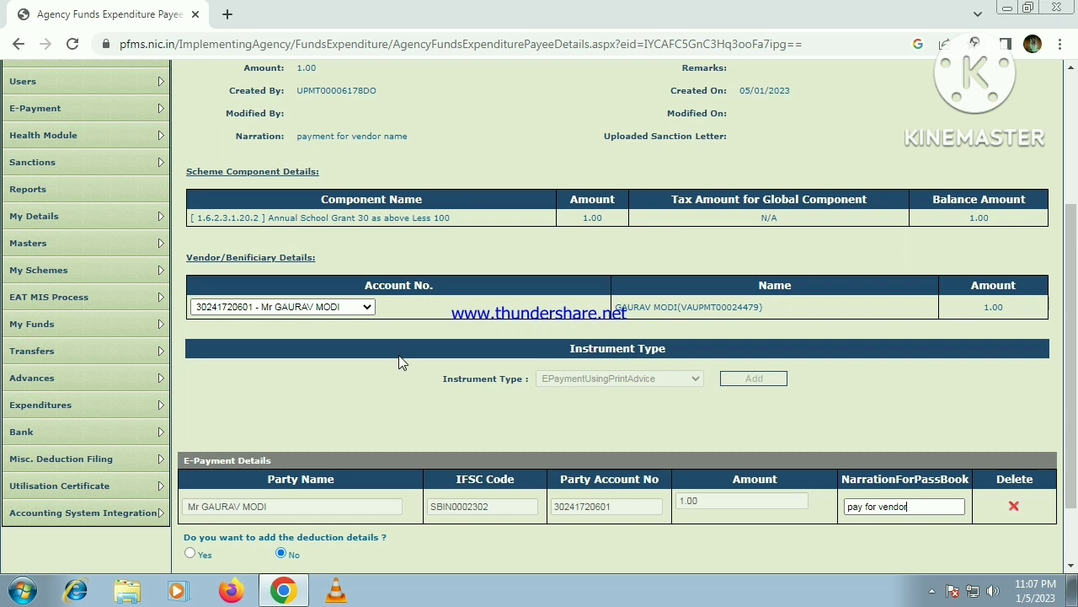
scroll(400, 359, "up", 3)
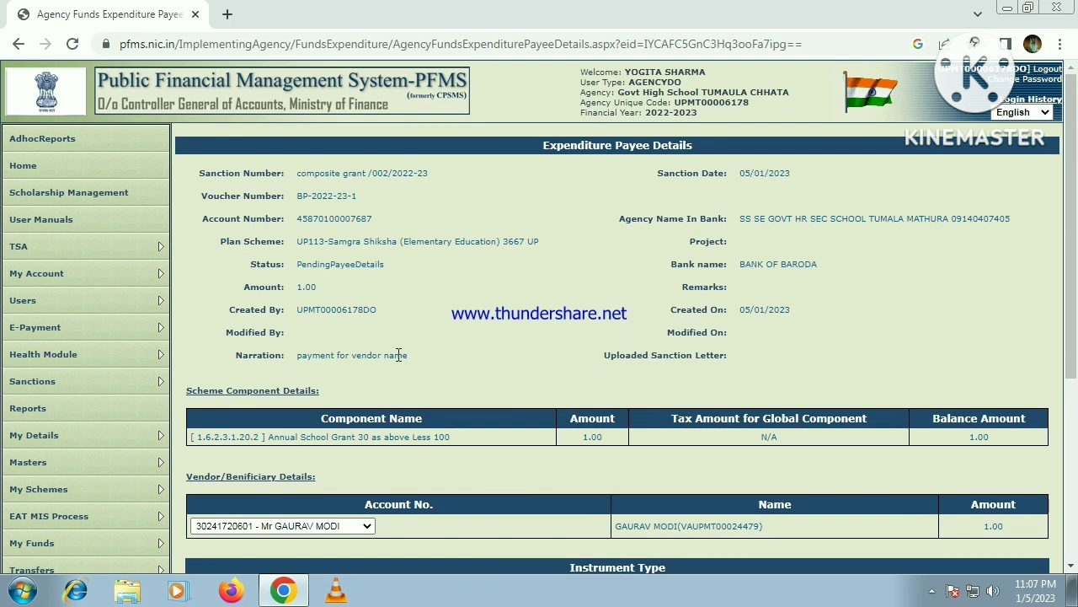
scroll(396, 356, "down", 3)
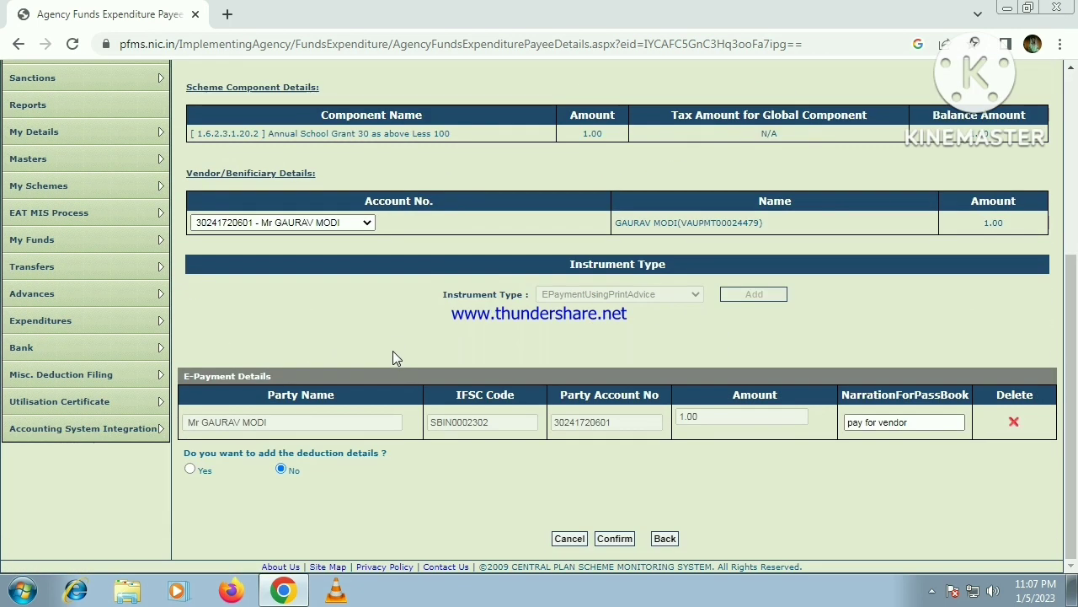
left_click(190, 470)
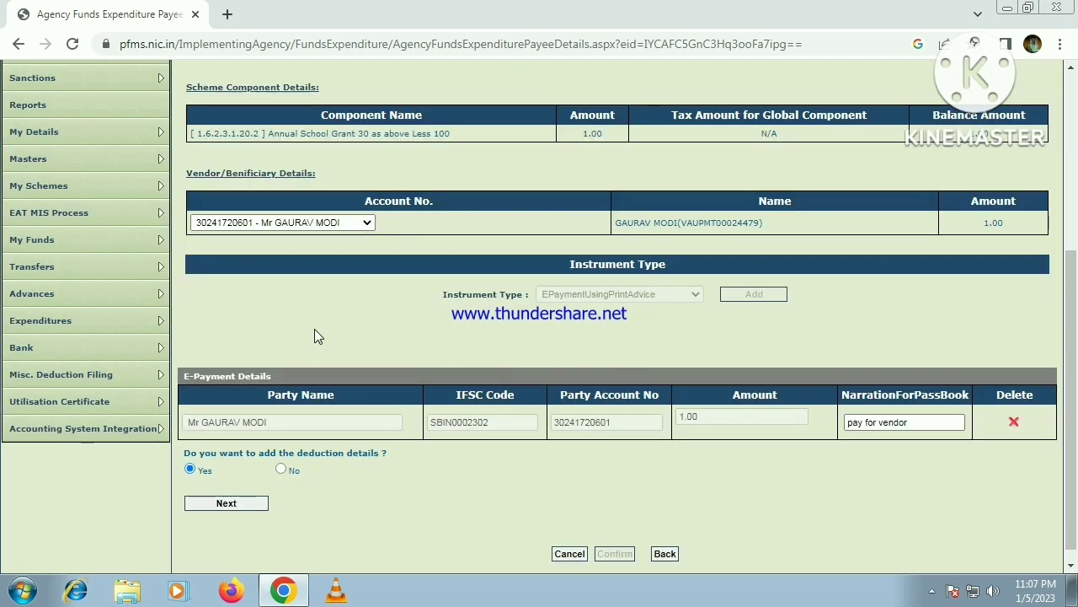
scroll(315, 335, "down", 1)
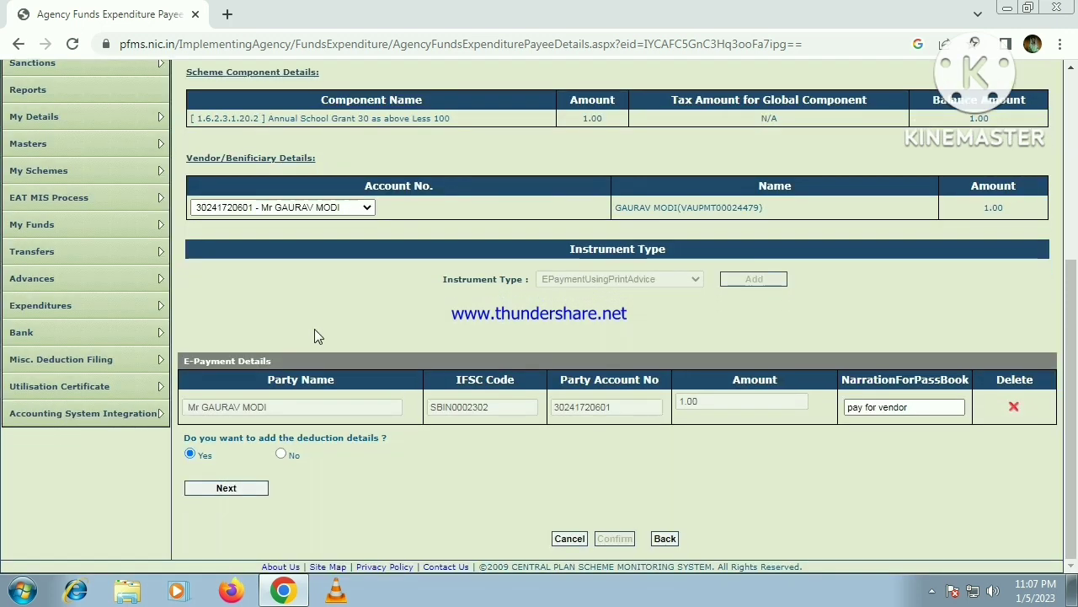
left_click(245, 493)
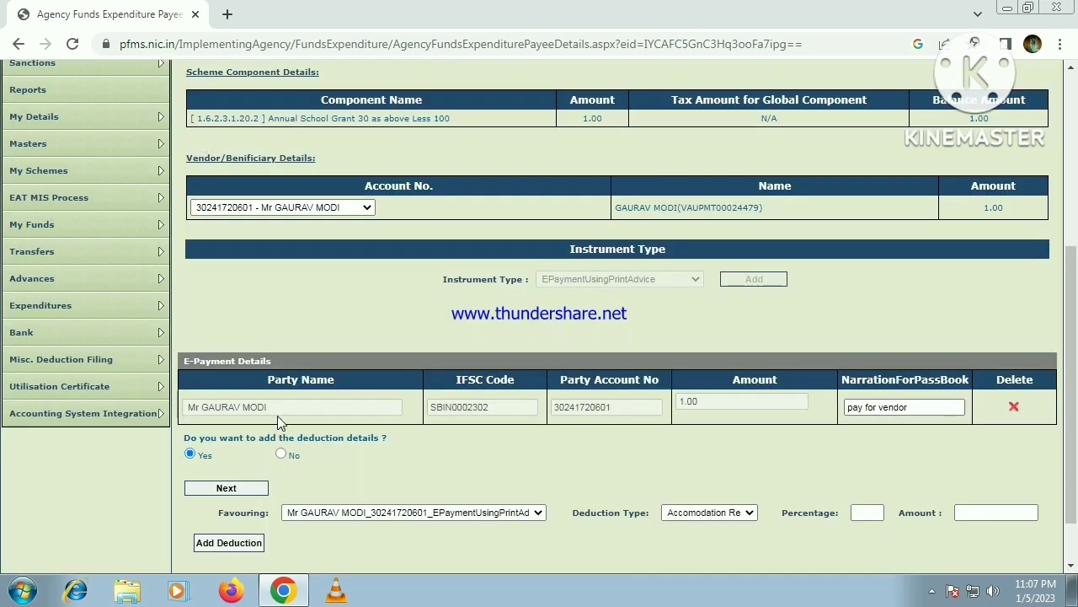
scroll(307, 343, "down", 1)
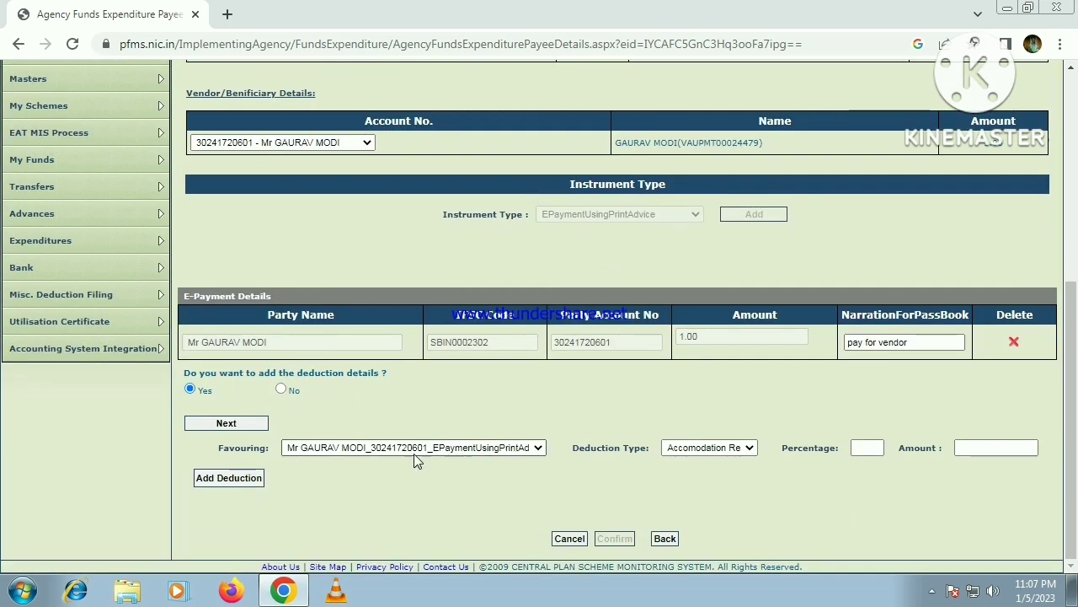
left_click(282, 389)
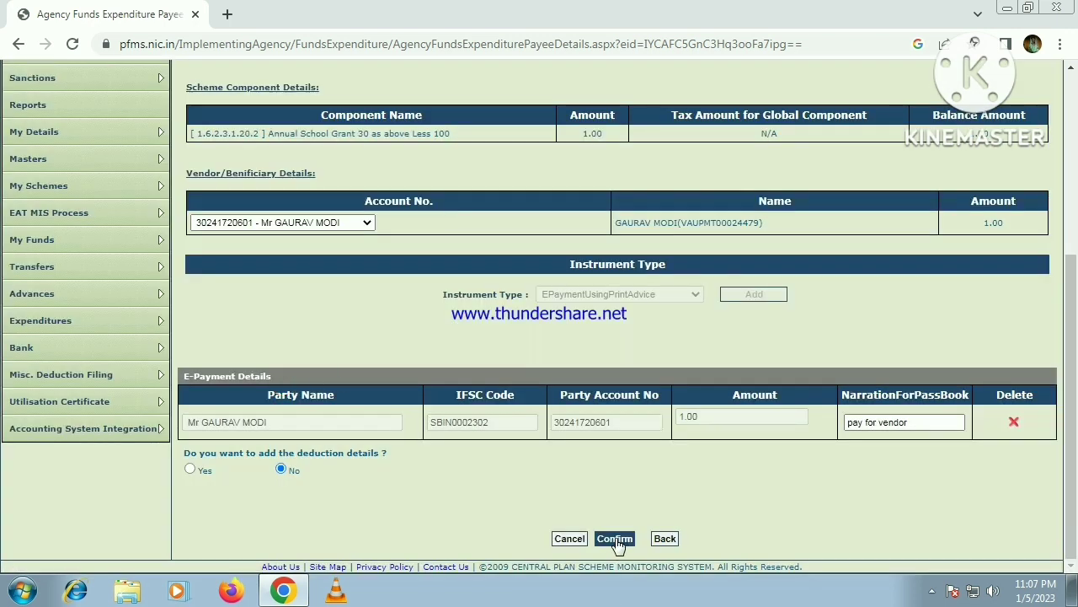
Confirm the payee details, review the expenditure, and submit it for approval
left_click(615, 539)
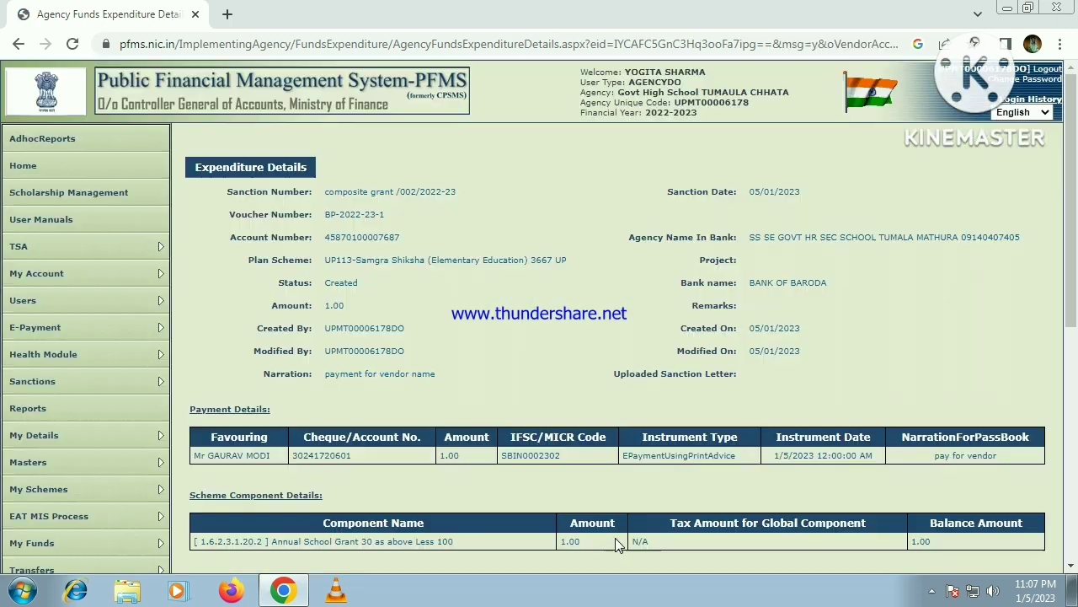
scroll(589, 283, "down", 5)
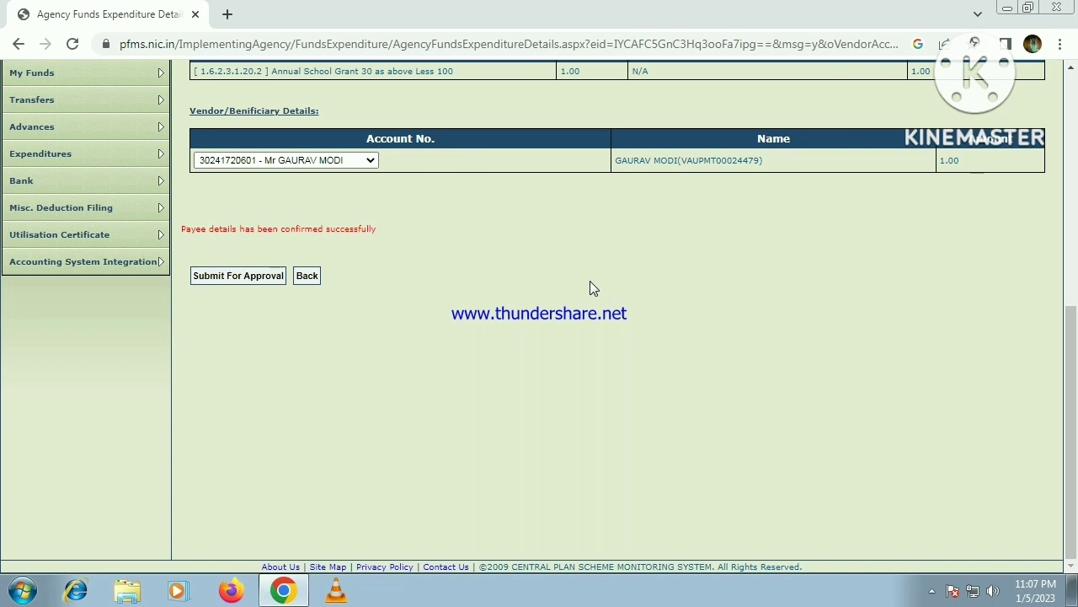
scroll(590, 287, "up", 5)
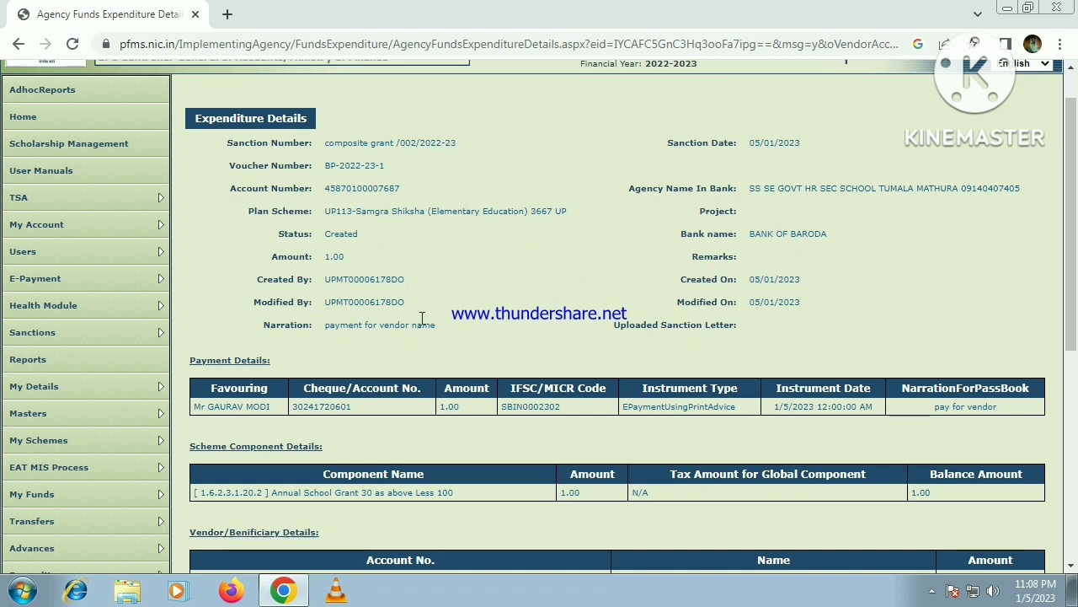
scroll(452, 308, "down", 1)
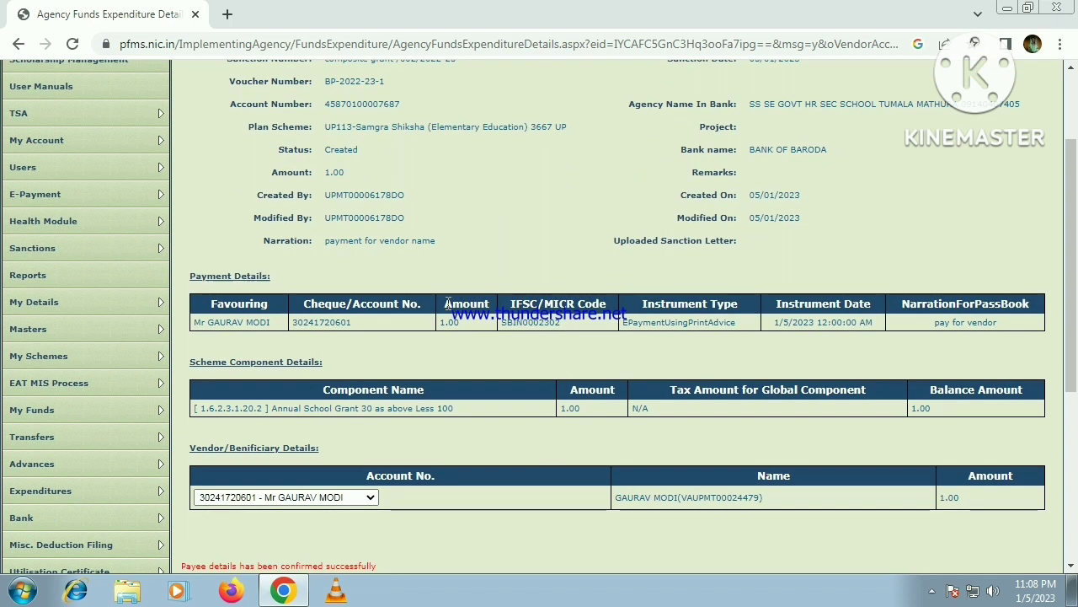
scroll(444, 305, "down", 1)
scroll(447, 316, "down", 2)
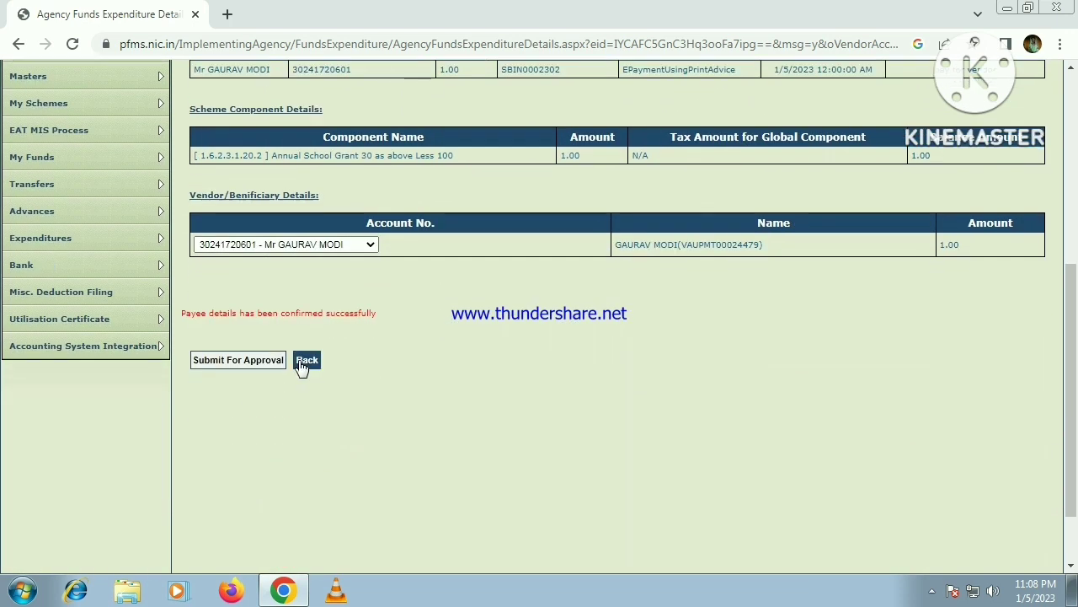
left_click(229, 364)
scroll(484, 375, "up", 5)
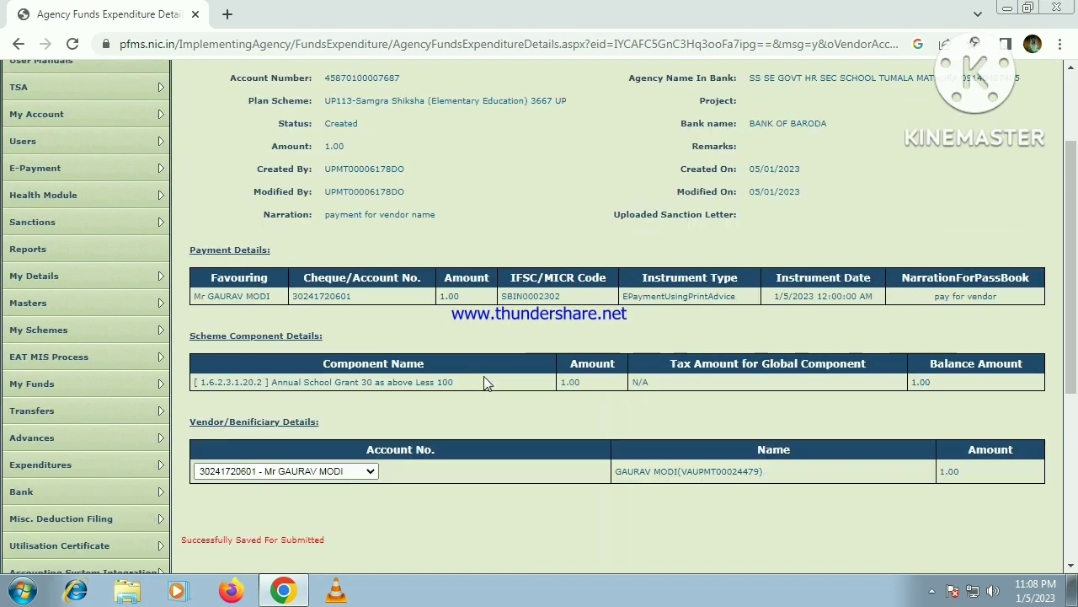
scroll(484, 376, "down", 6)
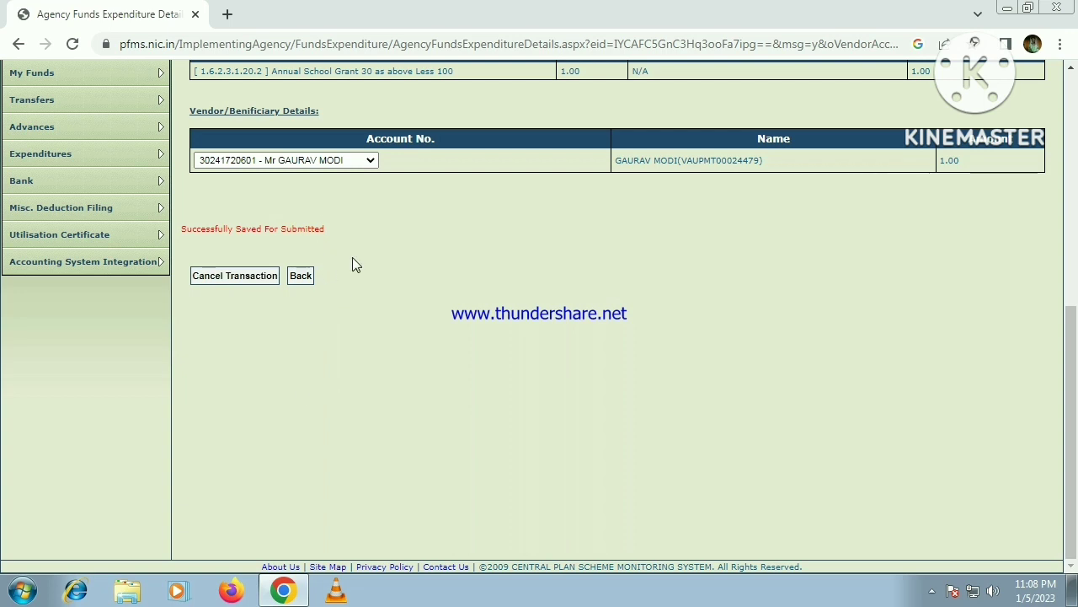
Open voucher printing for expenditures and search the UP113 - Samgra Shiksha scheme's vouchers with status Created
mouse_move(101, 442)
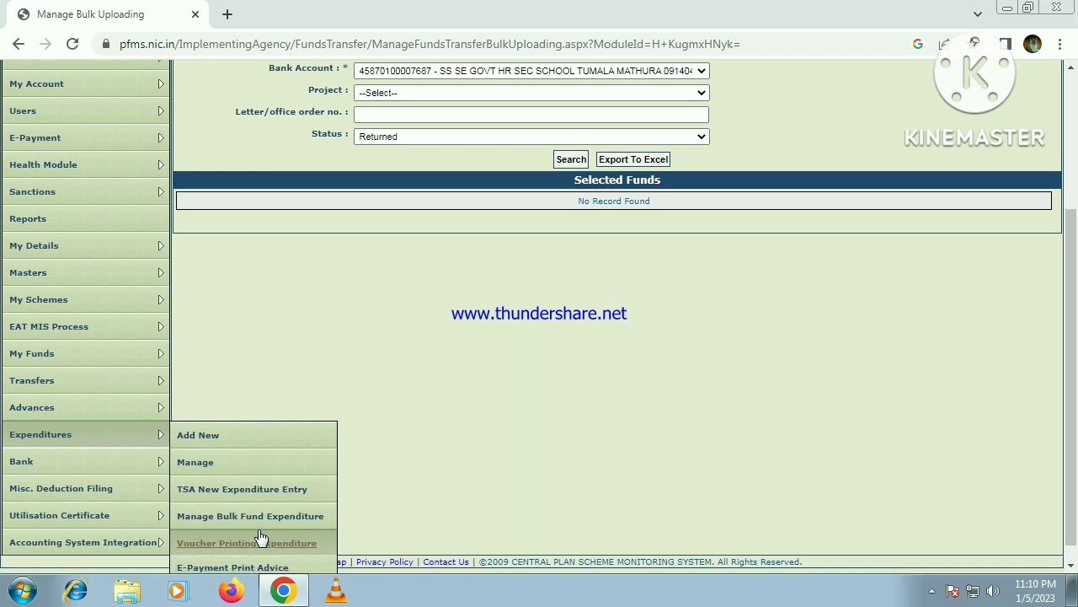
scroll(265, 542, "down", 1)
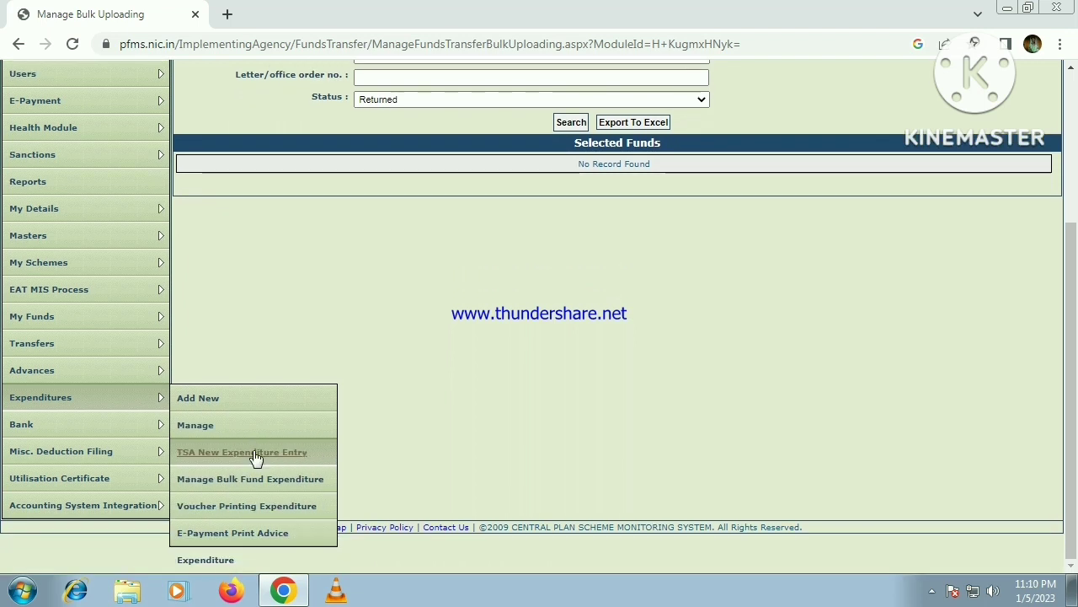
left_click(278, 516)
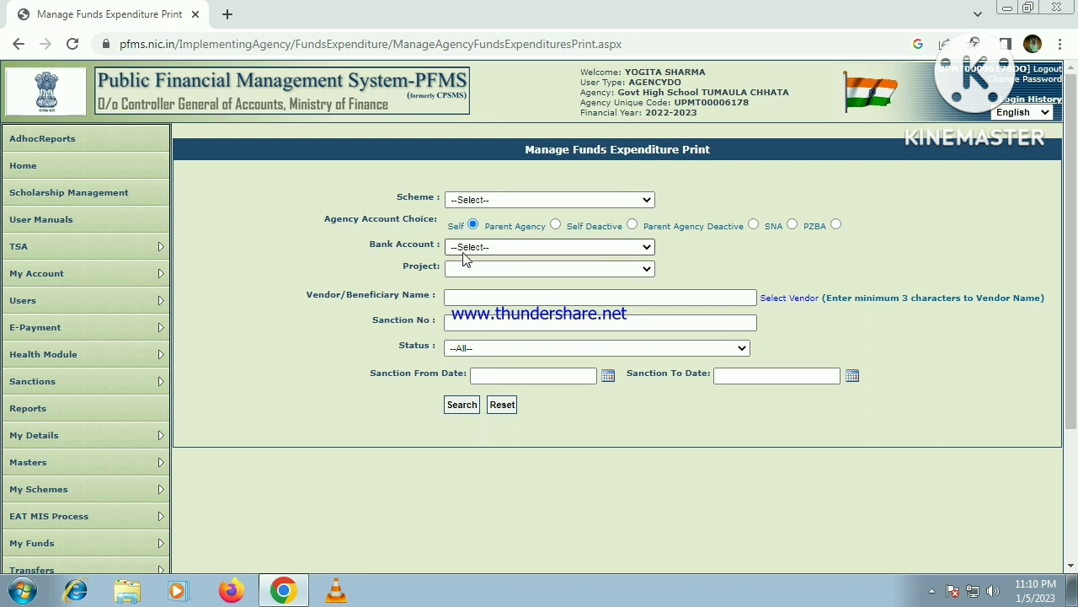
left_click(525, 200)
left_click(520, 239)
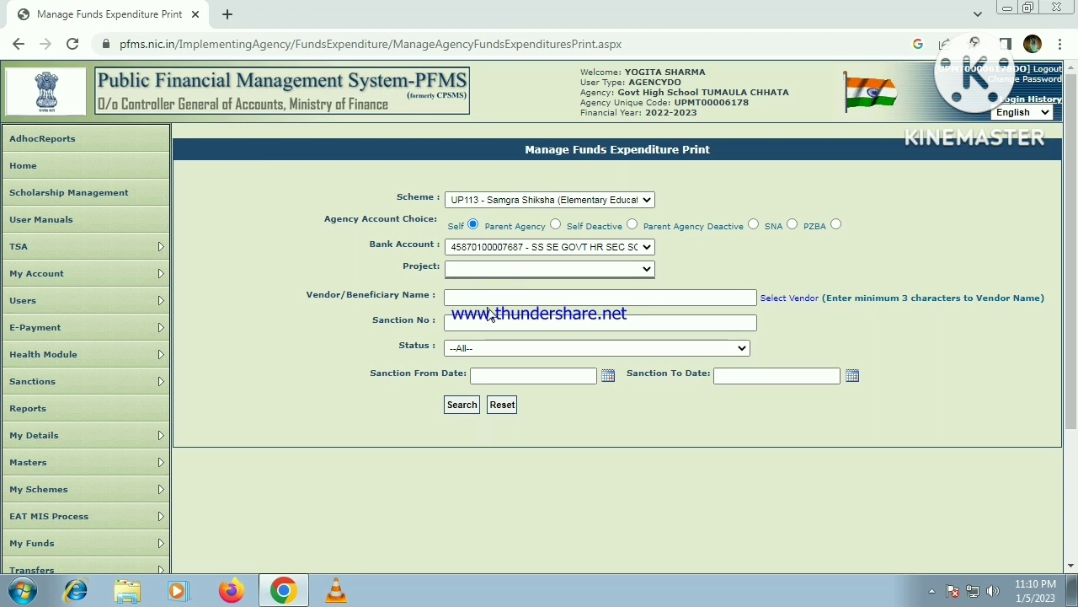
left_click(493, 348)
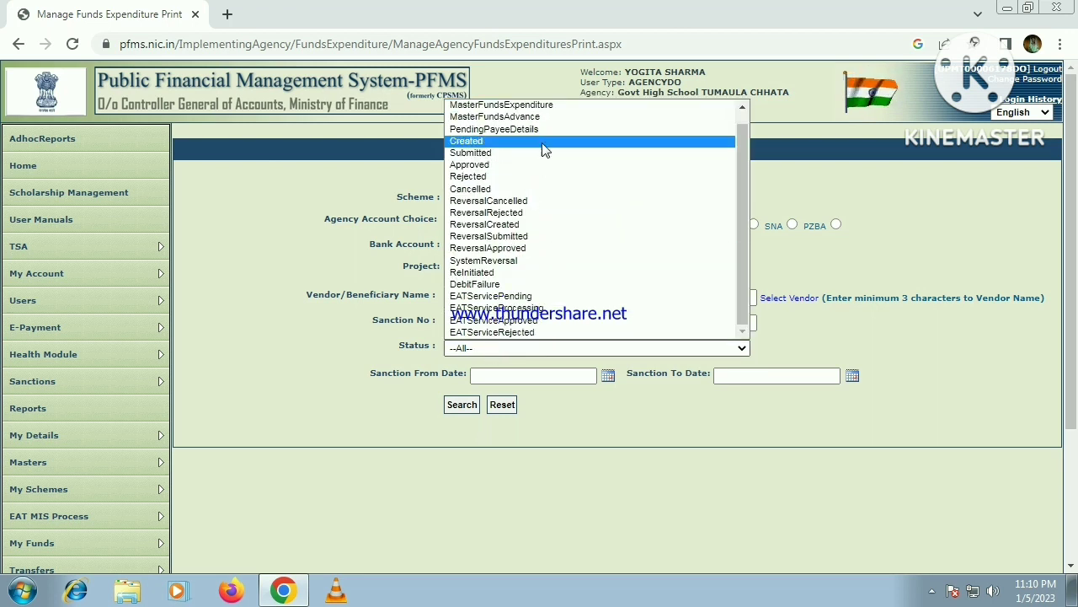
left_click(587, 141)
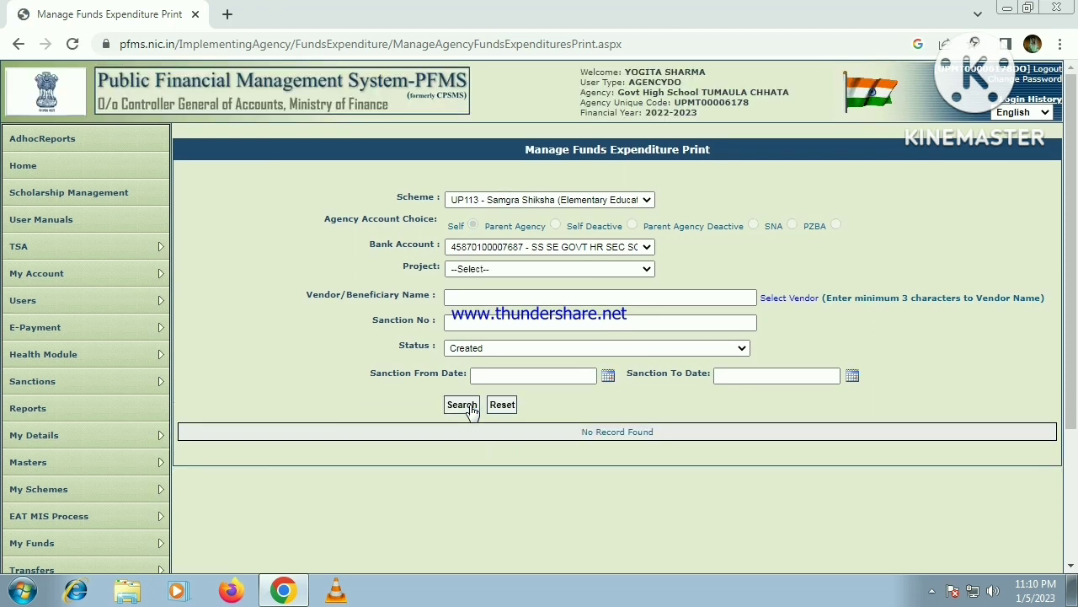
Search for Submitted vouchers, view the printable payment voucher of composite grant /002/2022-23, and close it
left_click(536, 348)
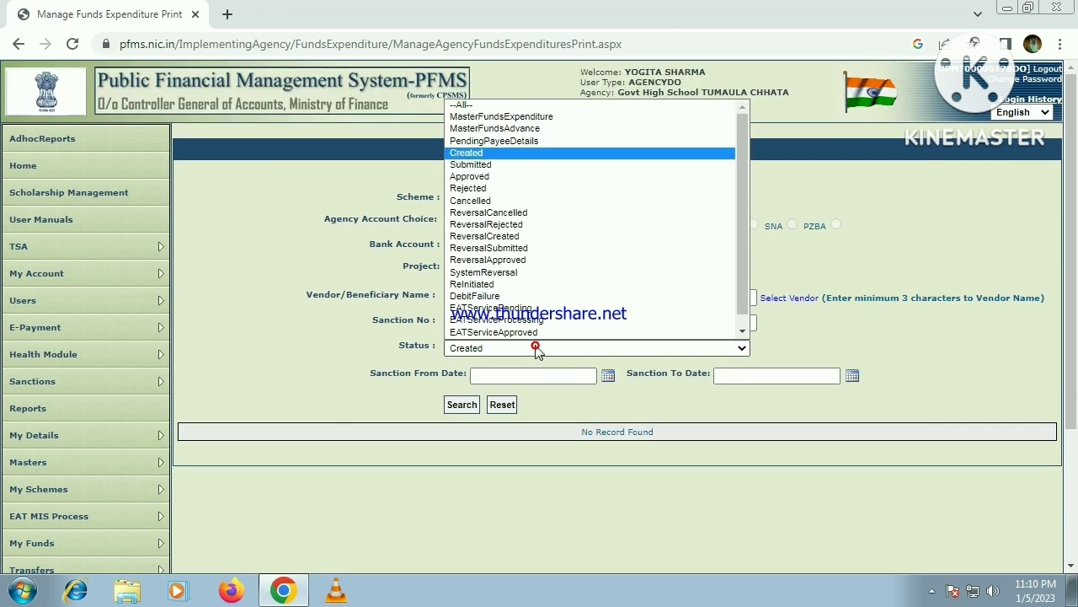
left_click(530, 166)
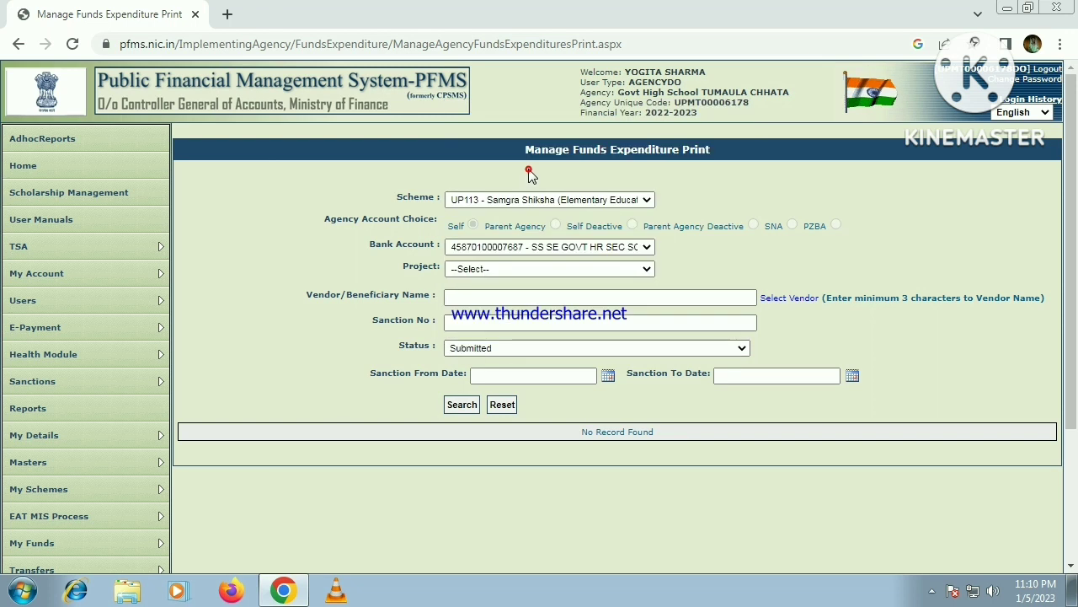
left_click(461, 406)
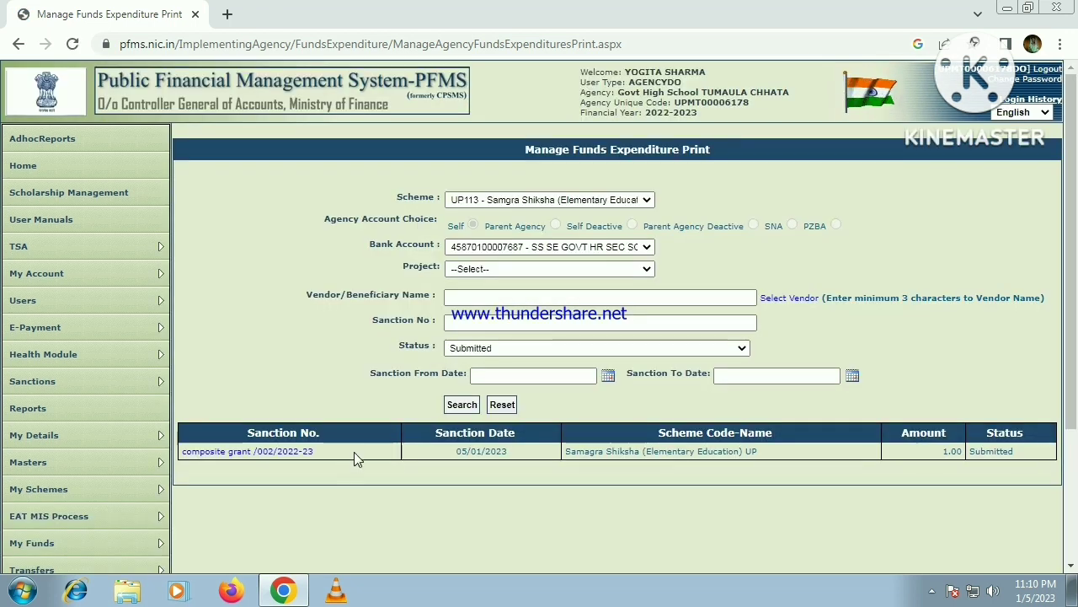
left_click(256, 452)
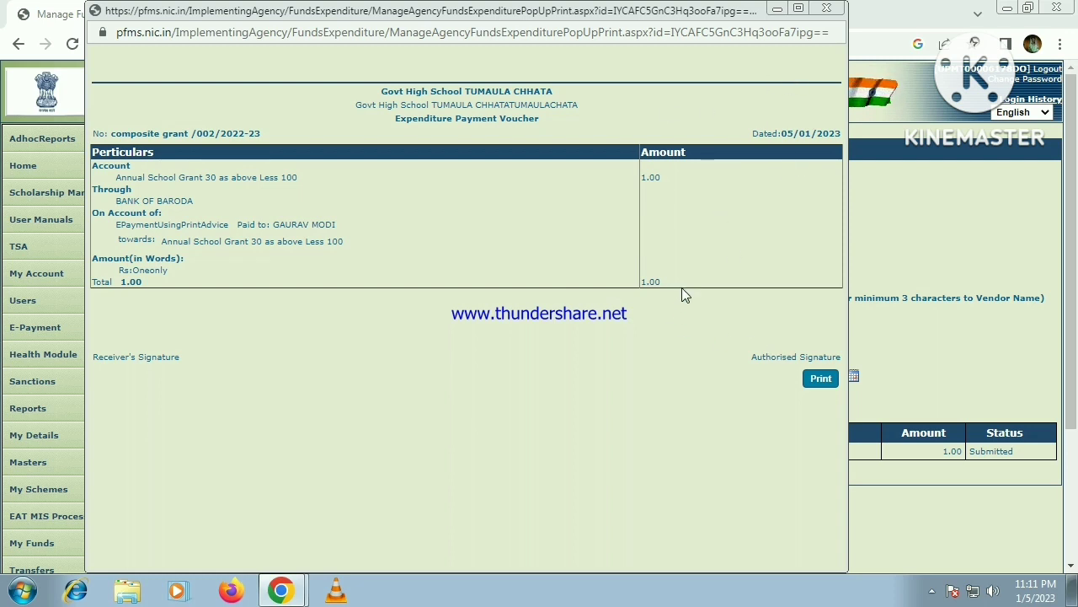
left_click(827, 10)
Log out and sign in again with the agency's DA (approver) username, saving the login in the browser
left_click(1053, 70)
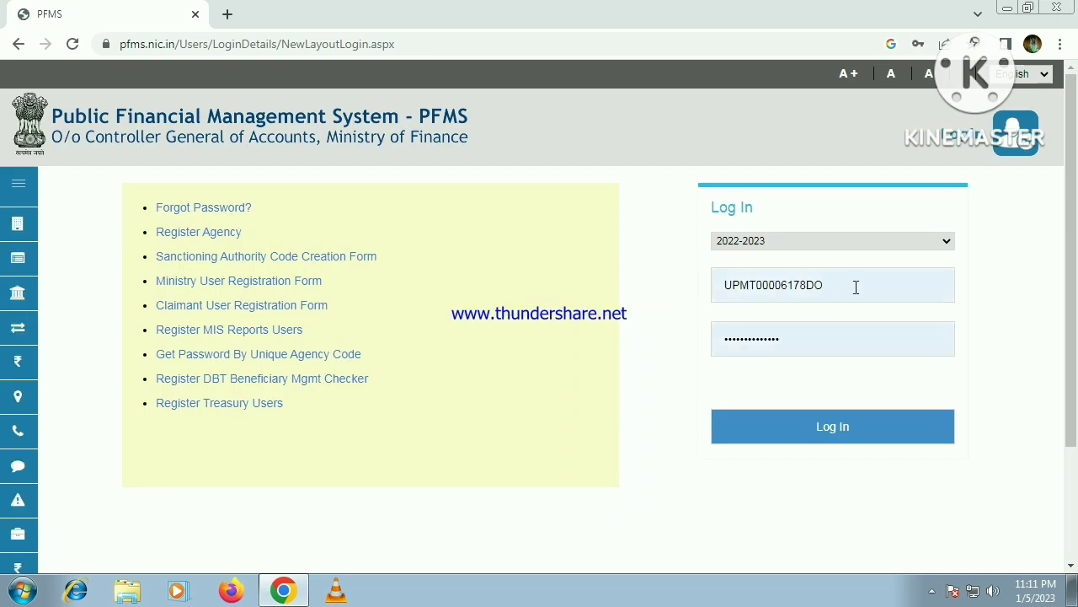
left_click(852, 284)
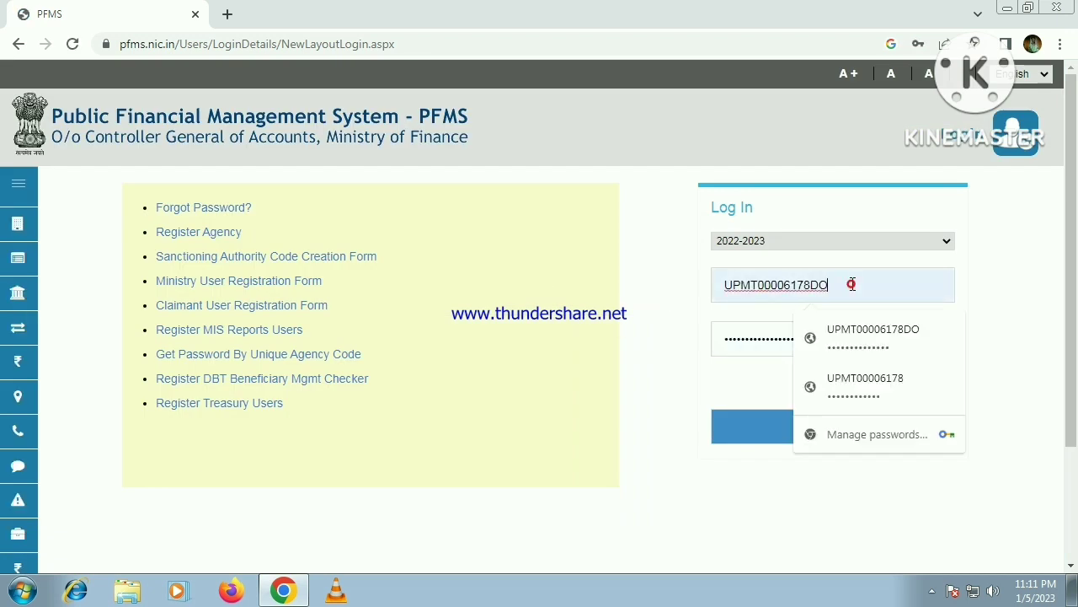
key("BackSpace")
type("a")
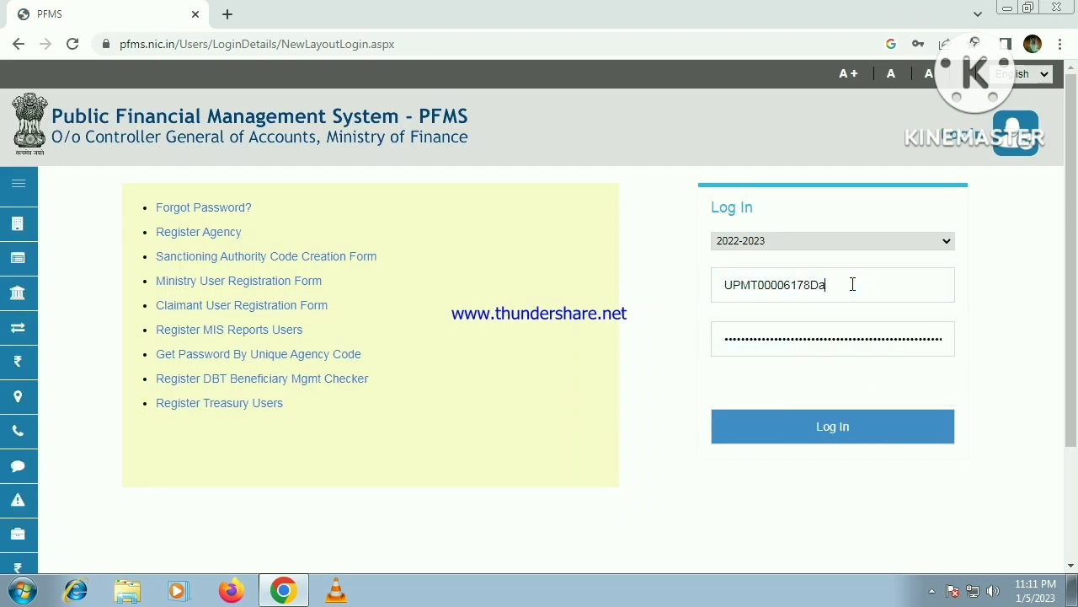
key("BackSpace")
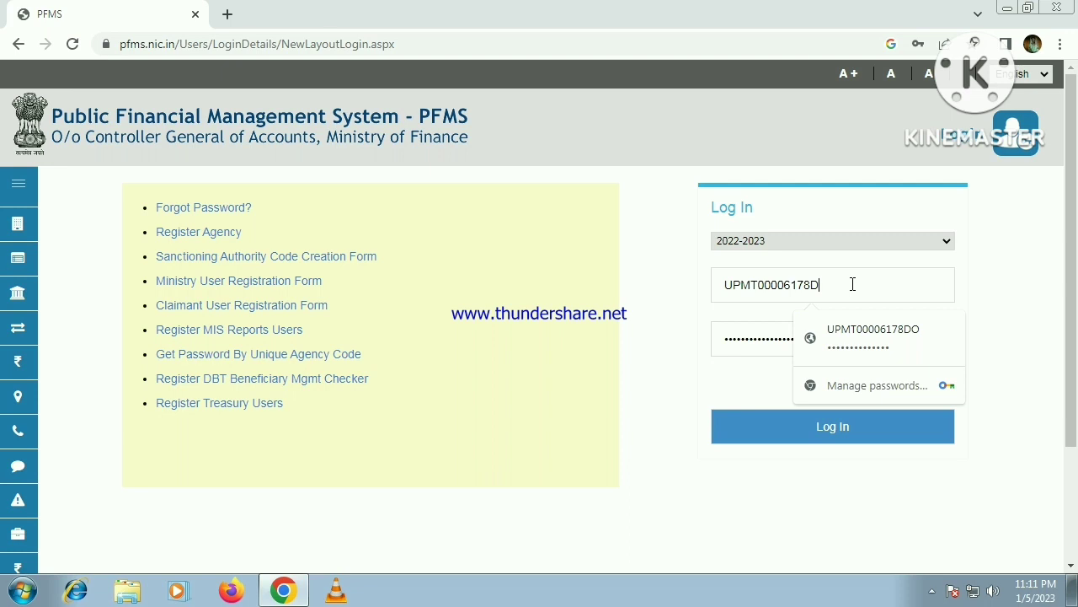
left_click(806, 430)
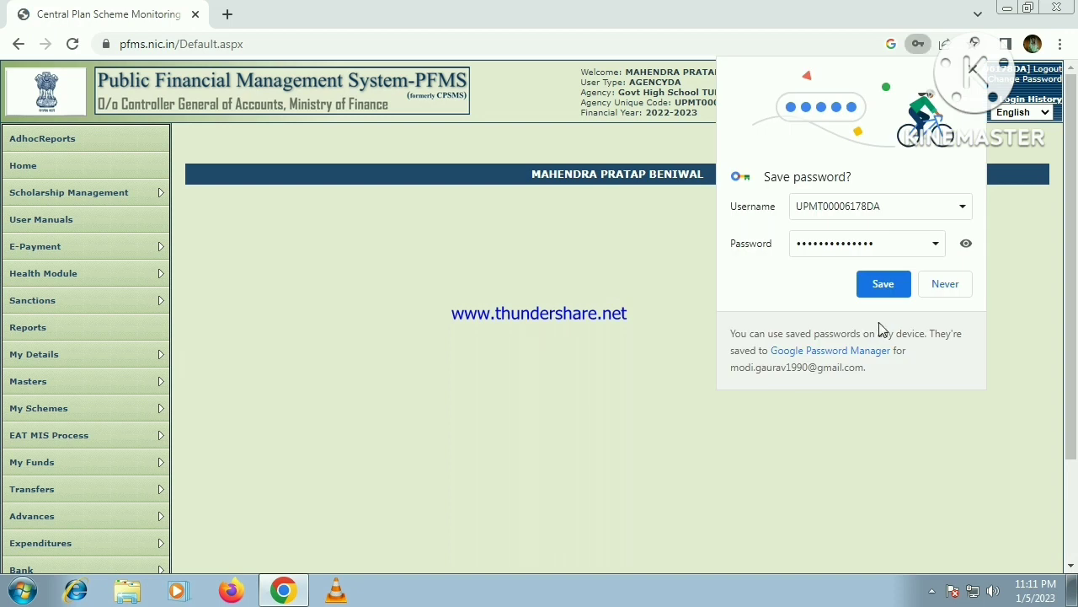
left_click(886, 286)
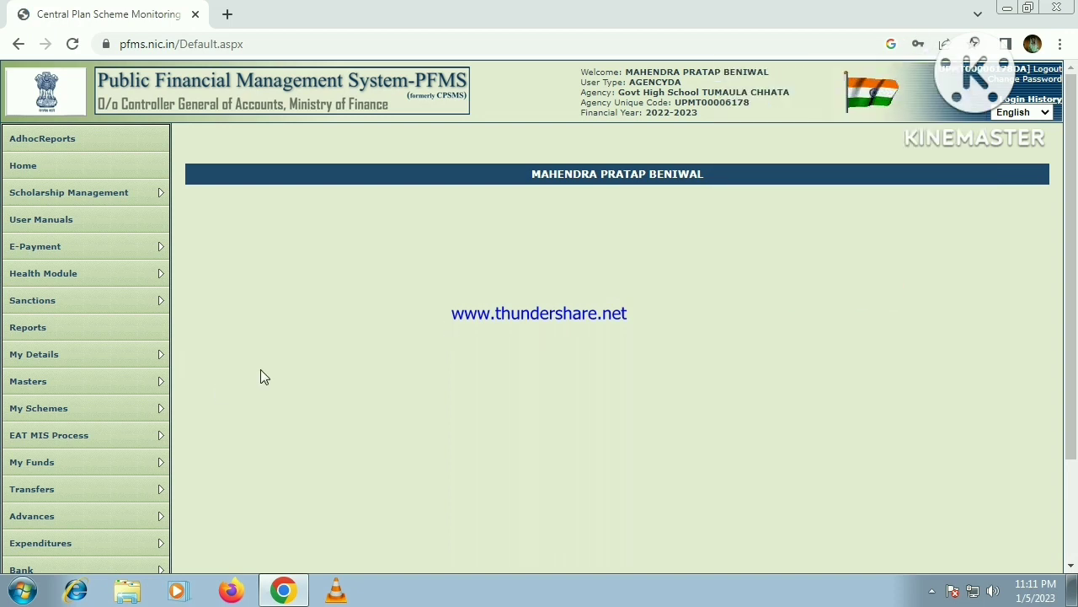
scroll(270, 365, "down", 3)
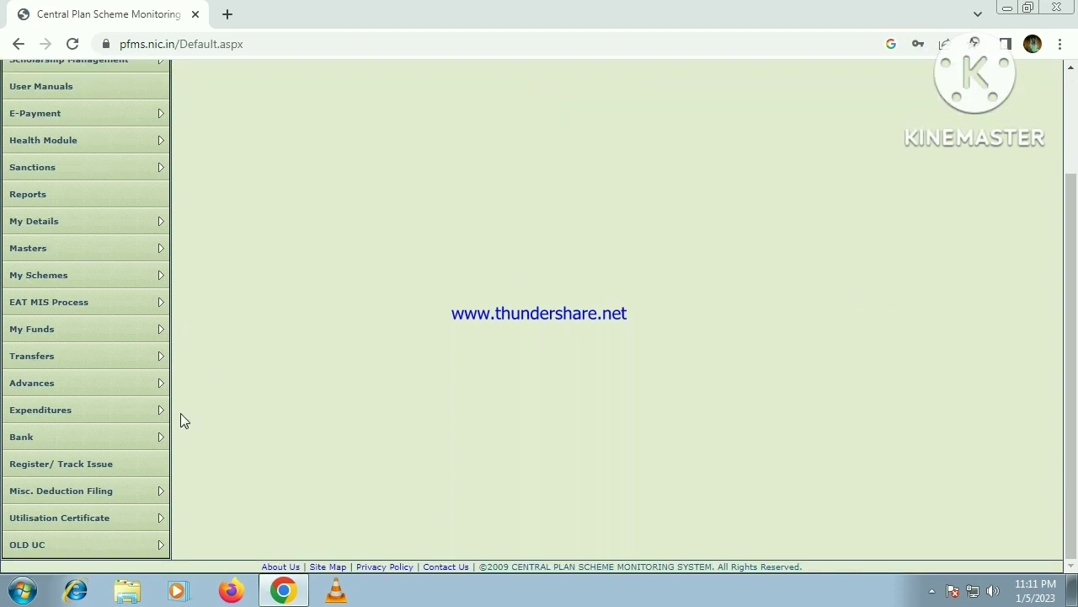
mouse_move(123, 408)
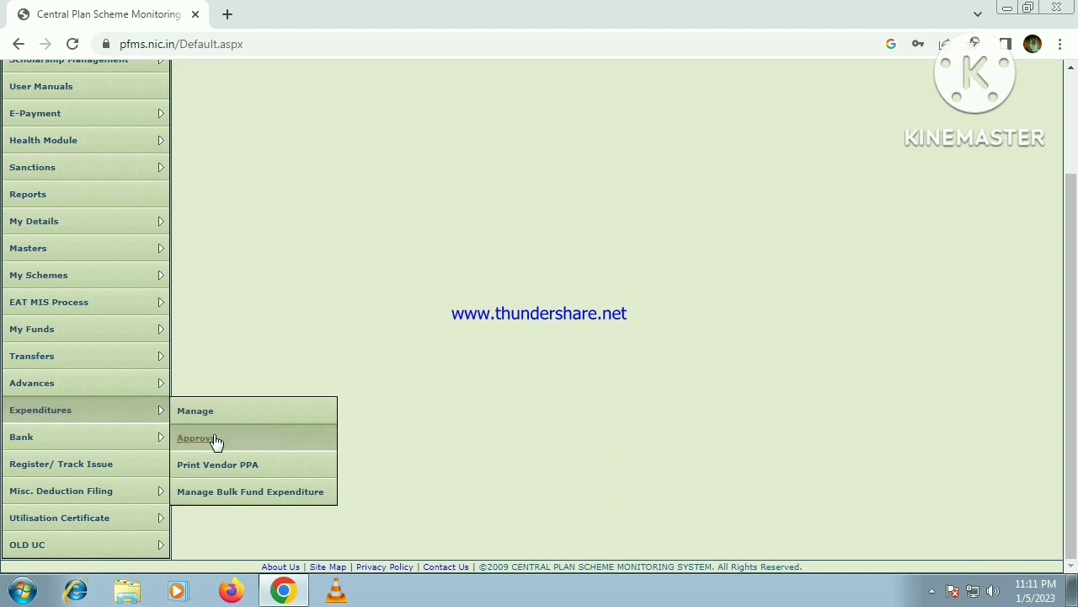
left_click(200, 411)
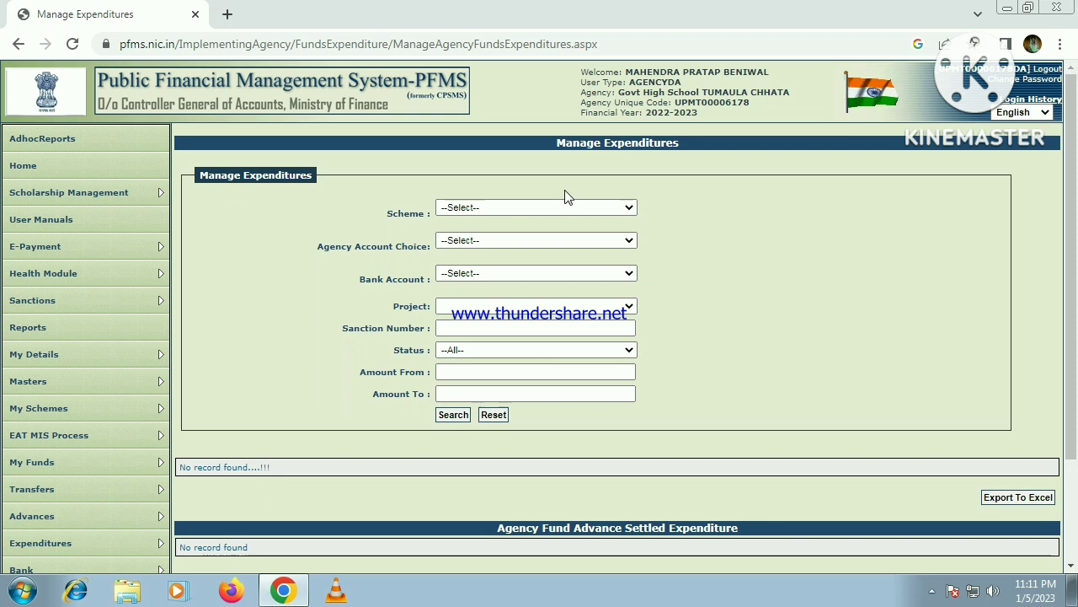
Open the expenditure approval page and search the Submitted expenditures of the UP113 - Samgra Shiksha scheme
scroll(478, 309, "down", 3)
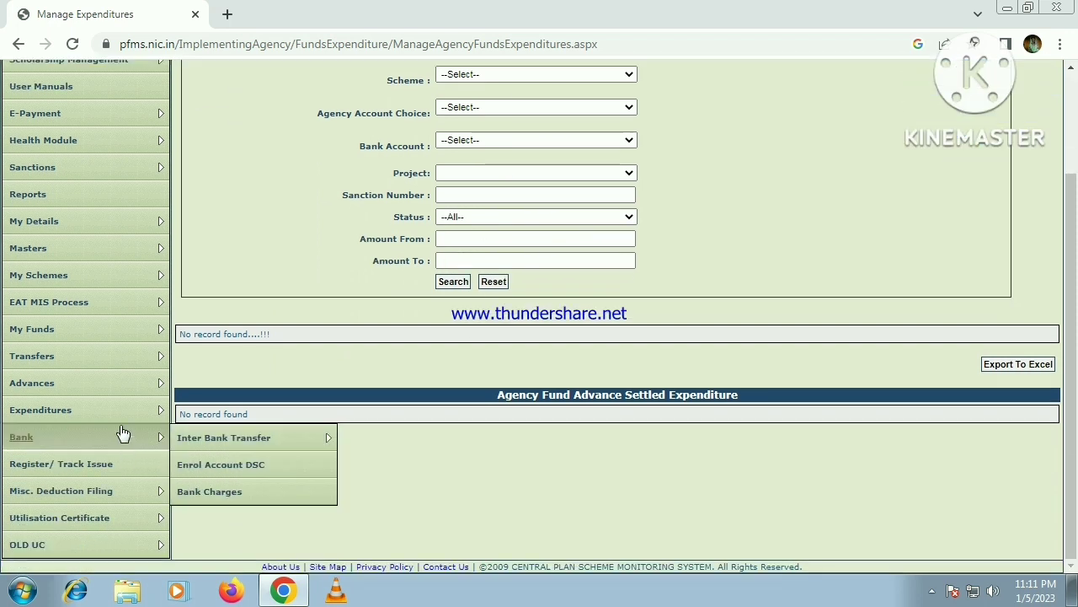
mouse_move(135, 415)
left_click(231, 439)
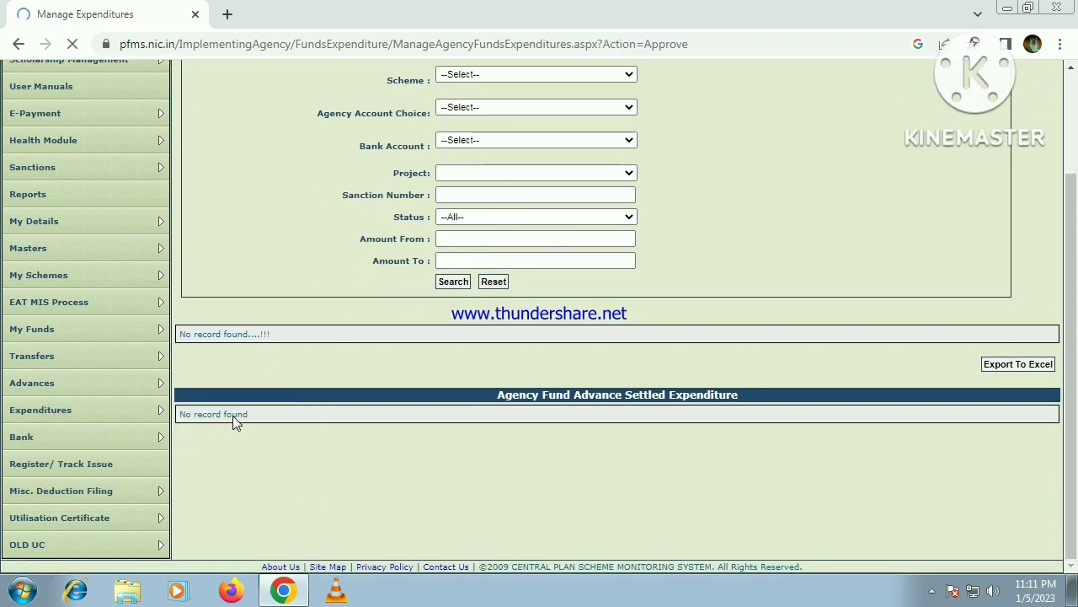
scroll(315, 308, "down", 2)
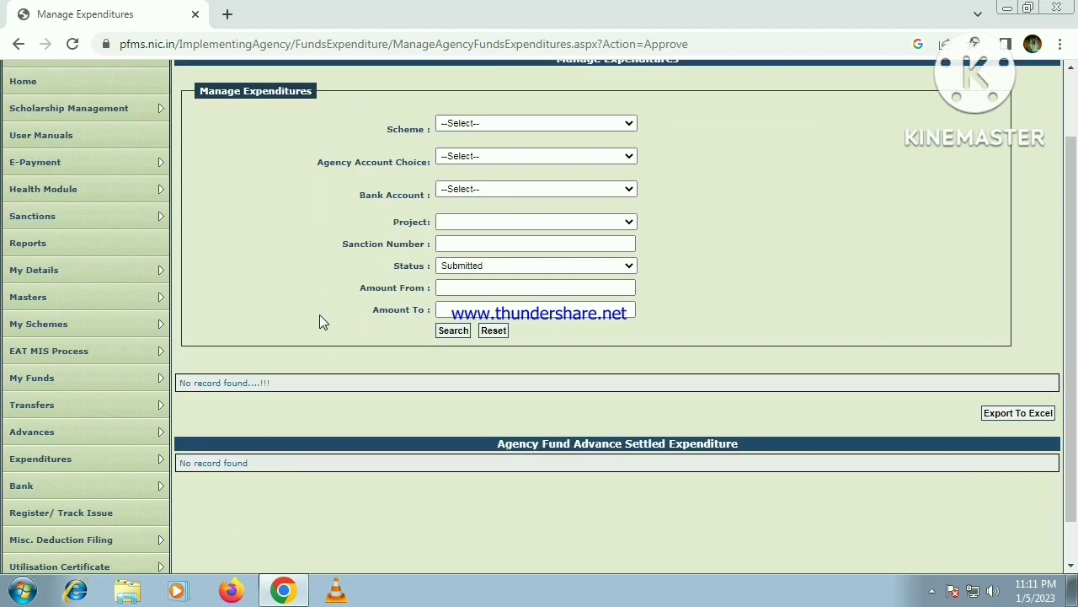
left_click(497, 124)
left_click(487, 161)
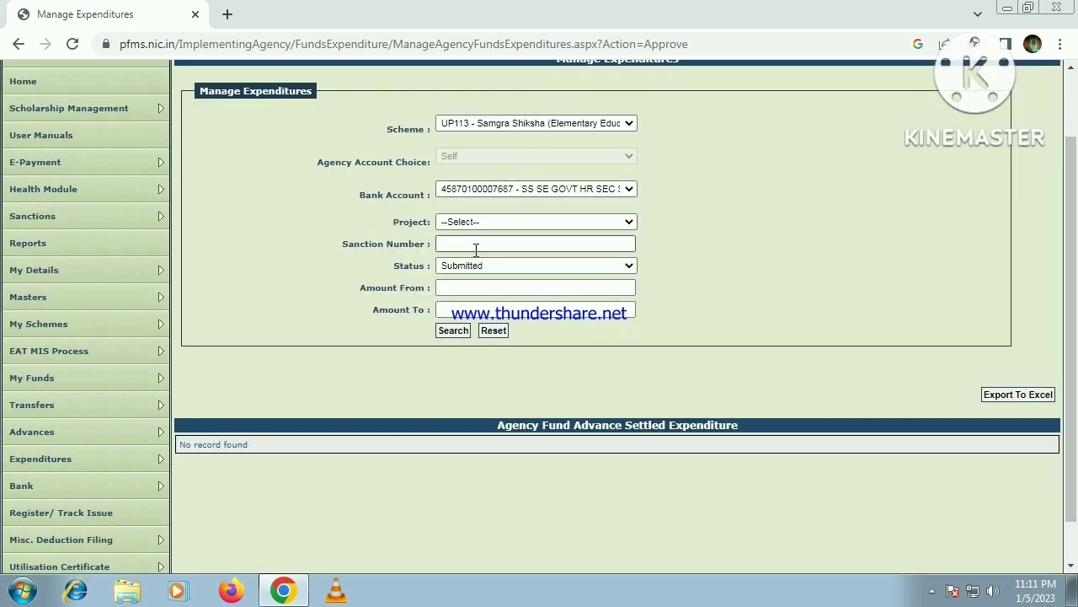
left_click(460, 332)
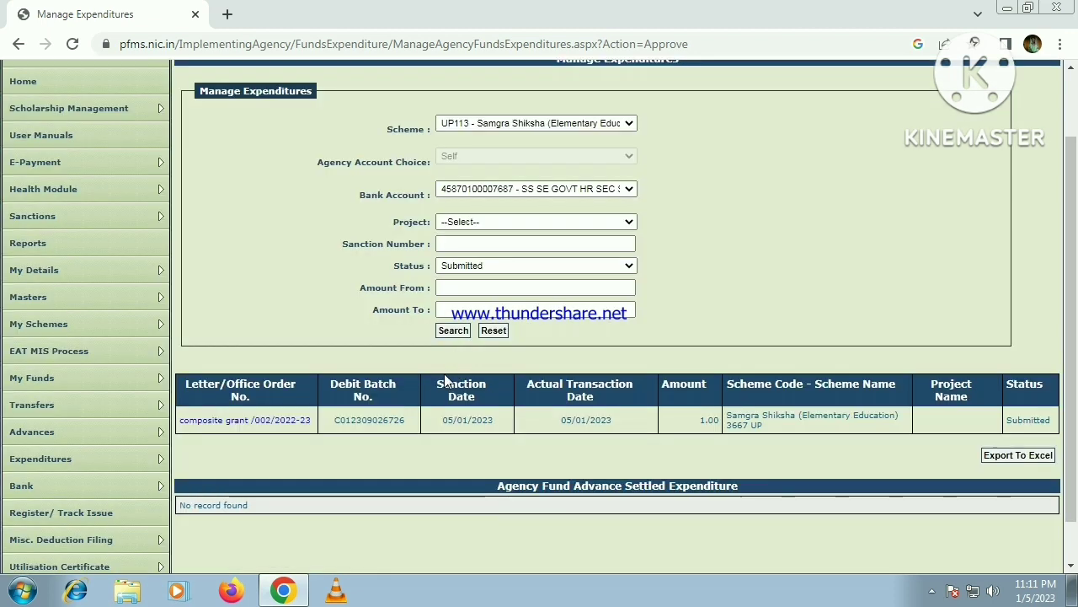
Open the composite grant /002/2022-23 expenditure, review its payment details, and select the vendor's bank account
left_click(280, 421)
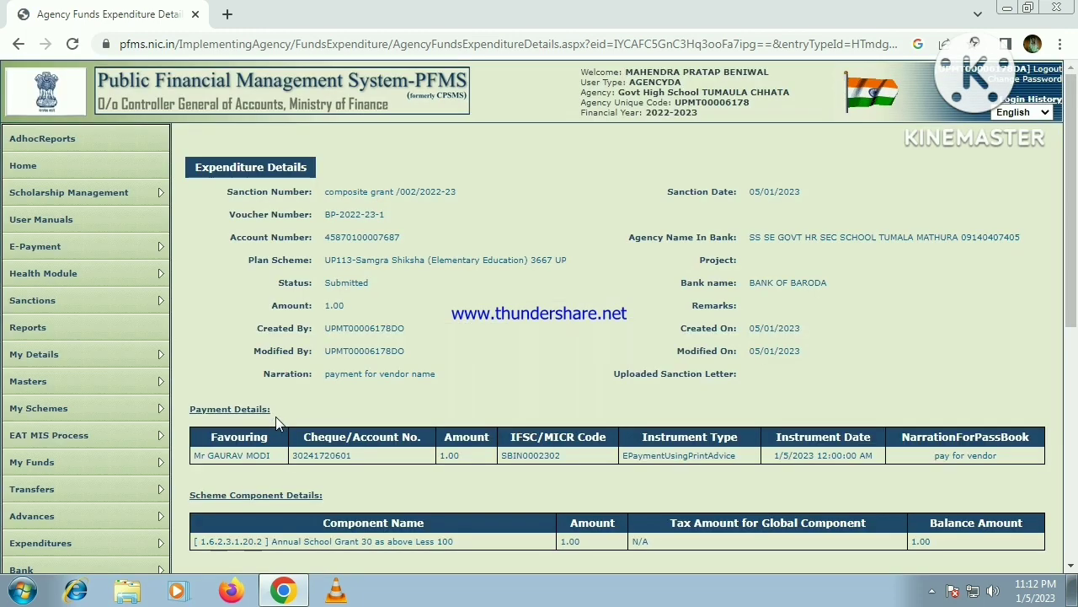
scroll(485, 318, "down", 4)
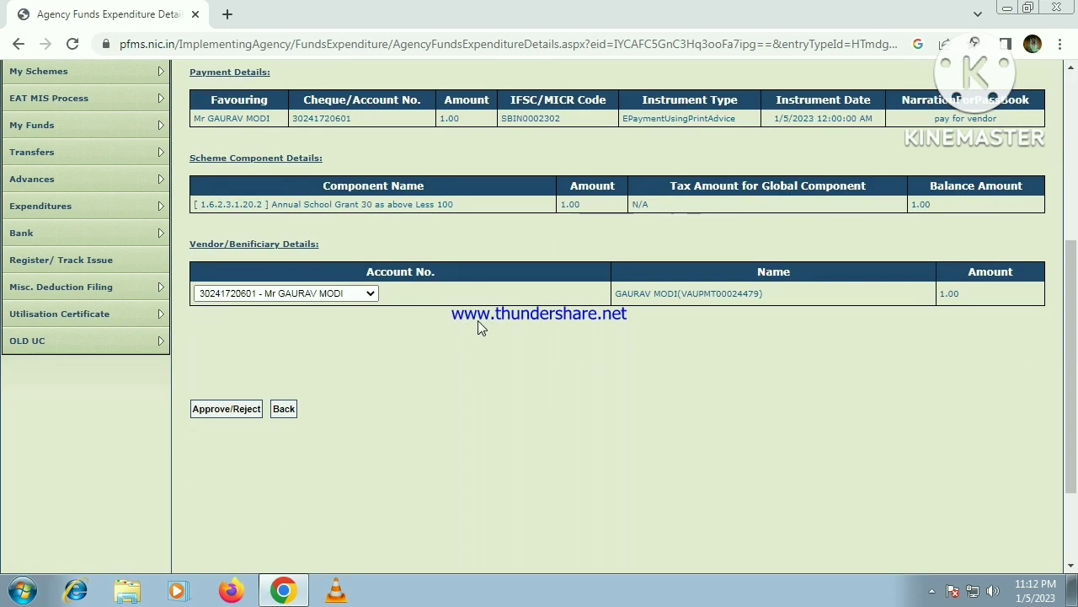
scroll(485, 321, "up", 4)
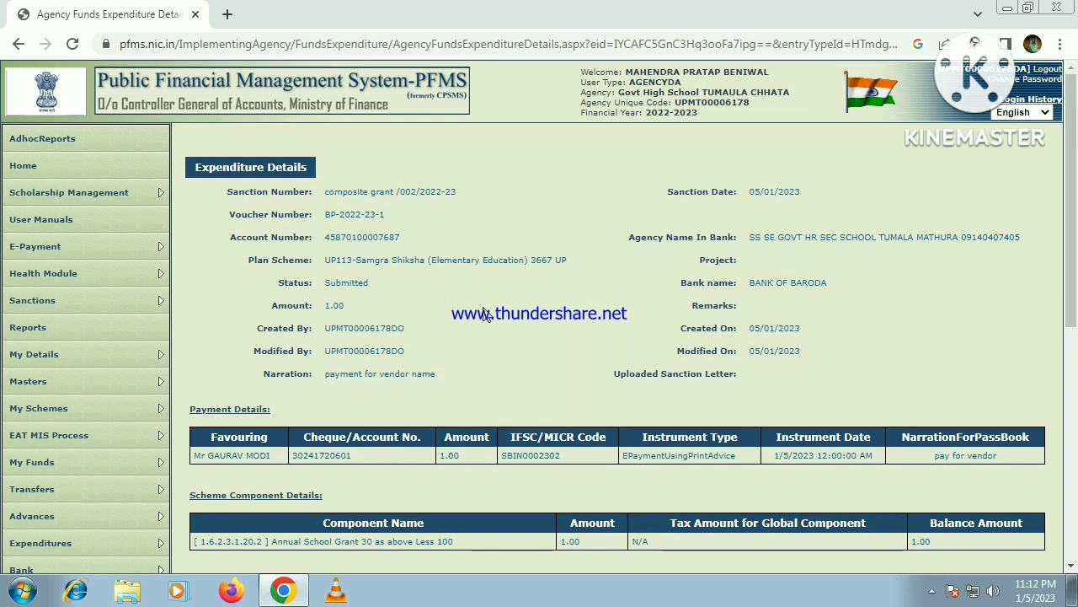
scroll(485, 313, "down", 3)
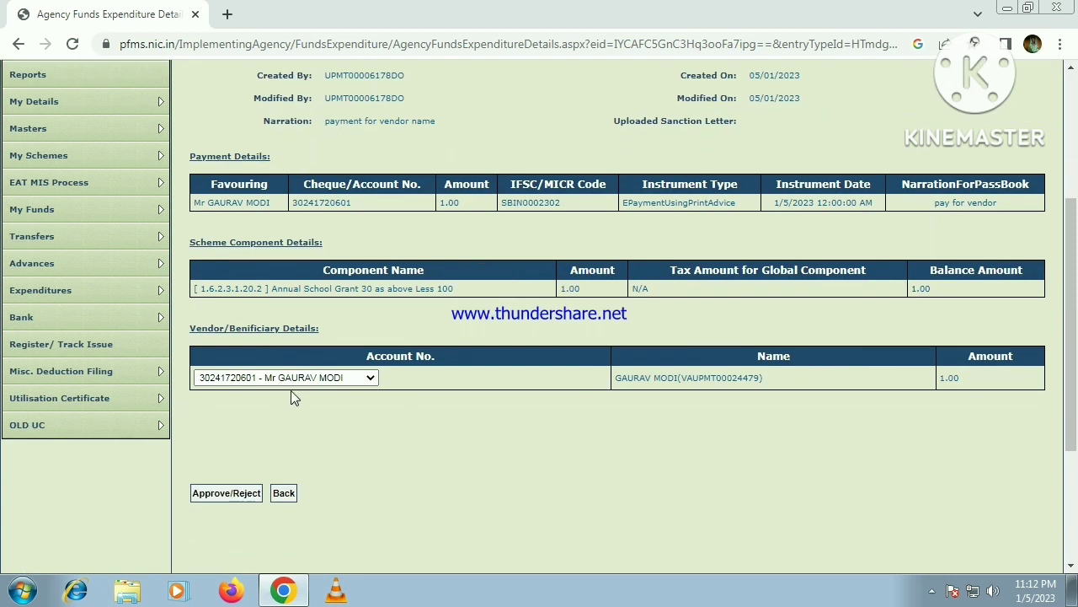
left_click(311, 379)
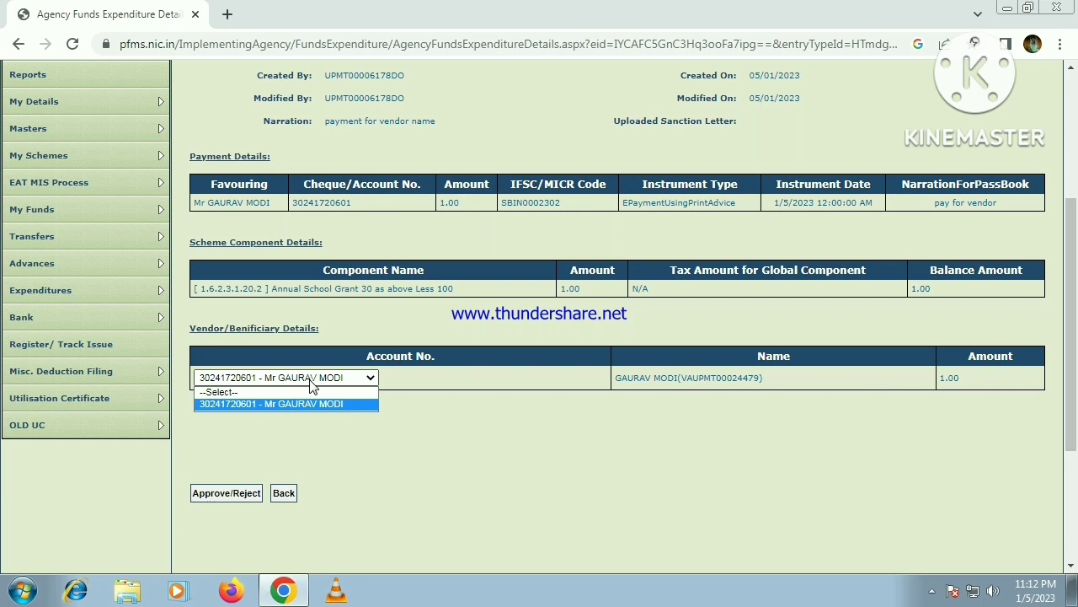
left_click(307, 404)
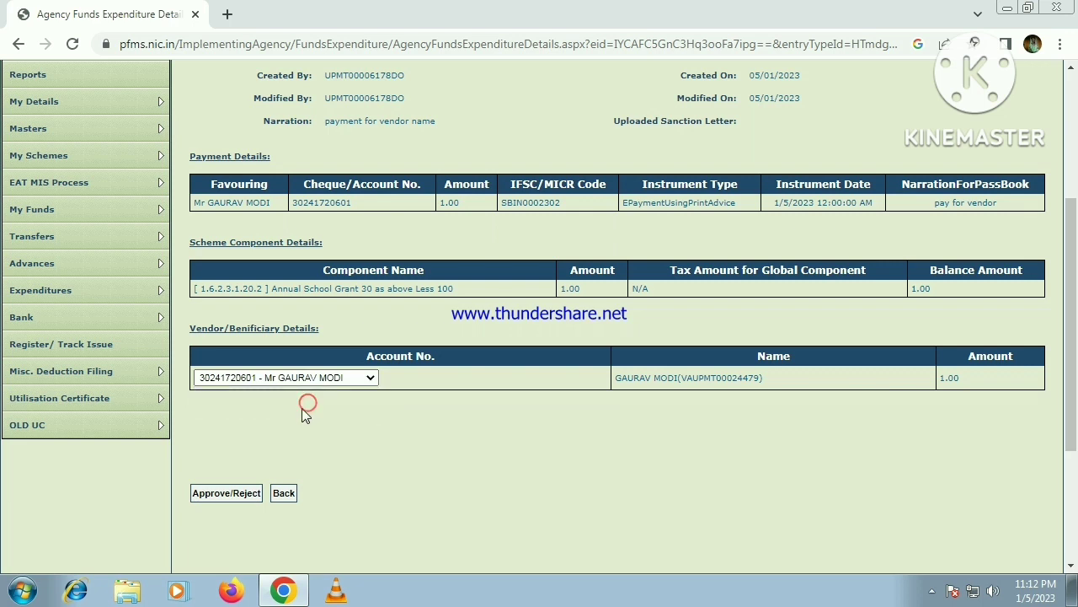
Bring up the approval decision with its remark field and reject the composite grant /002/2022-23 expenditure
left_click(226, 493)
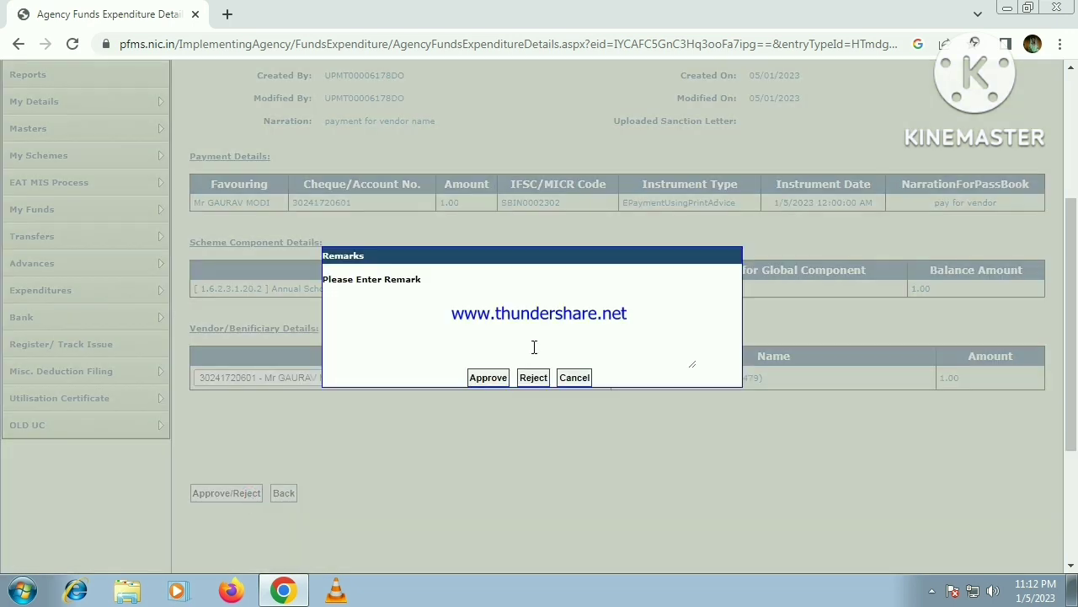
left_click(492, 310)
left_click(534, 377)
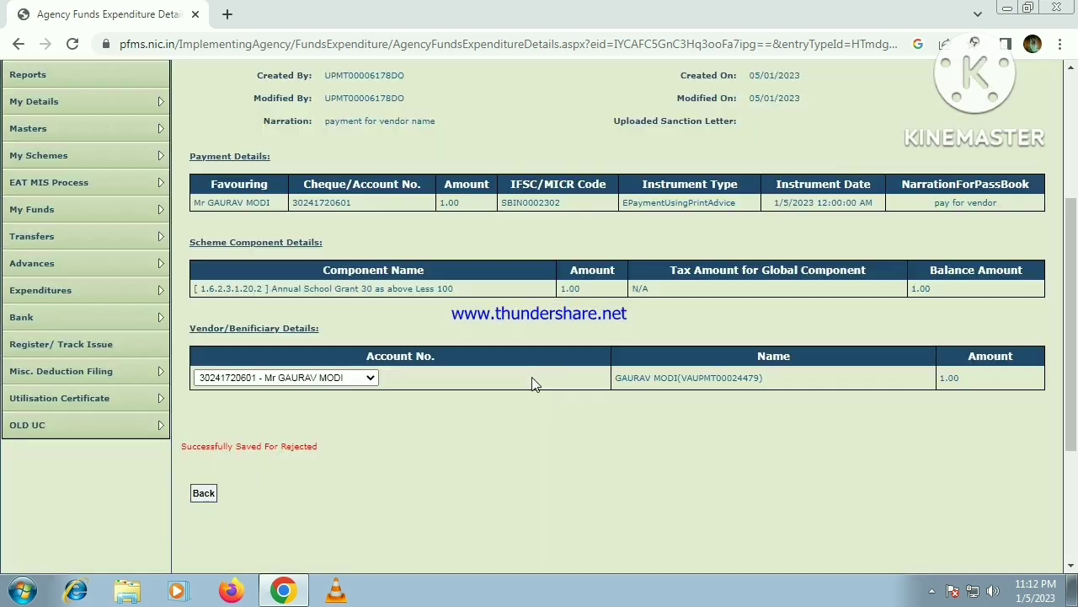